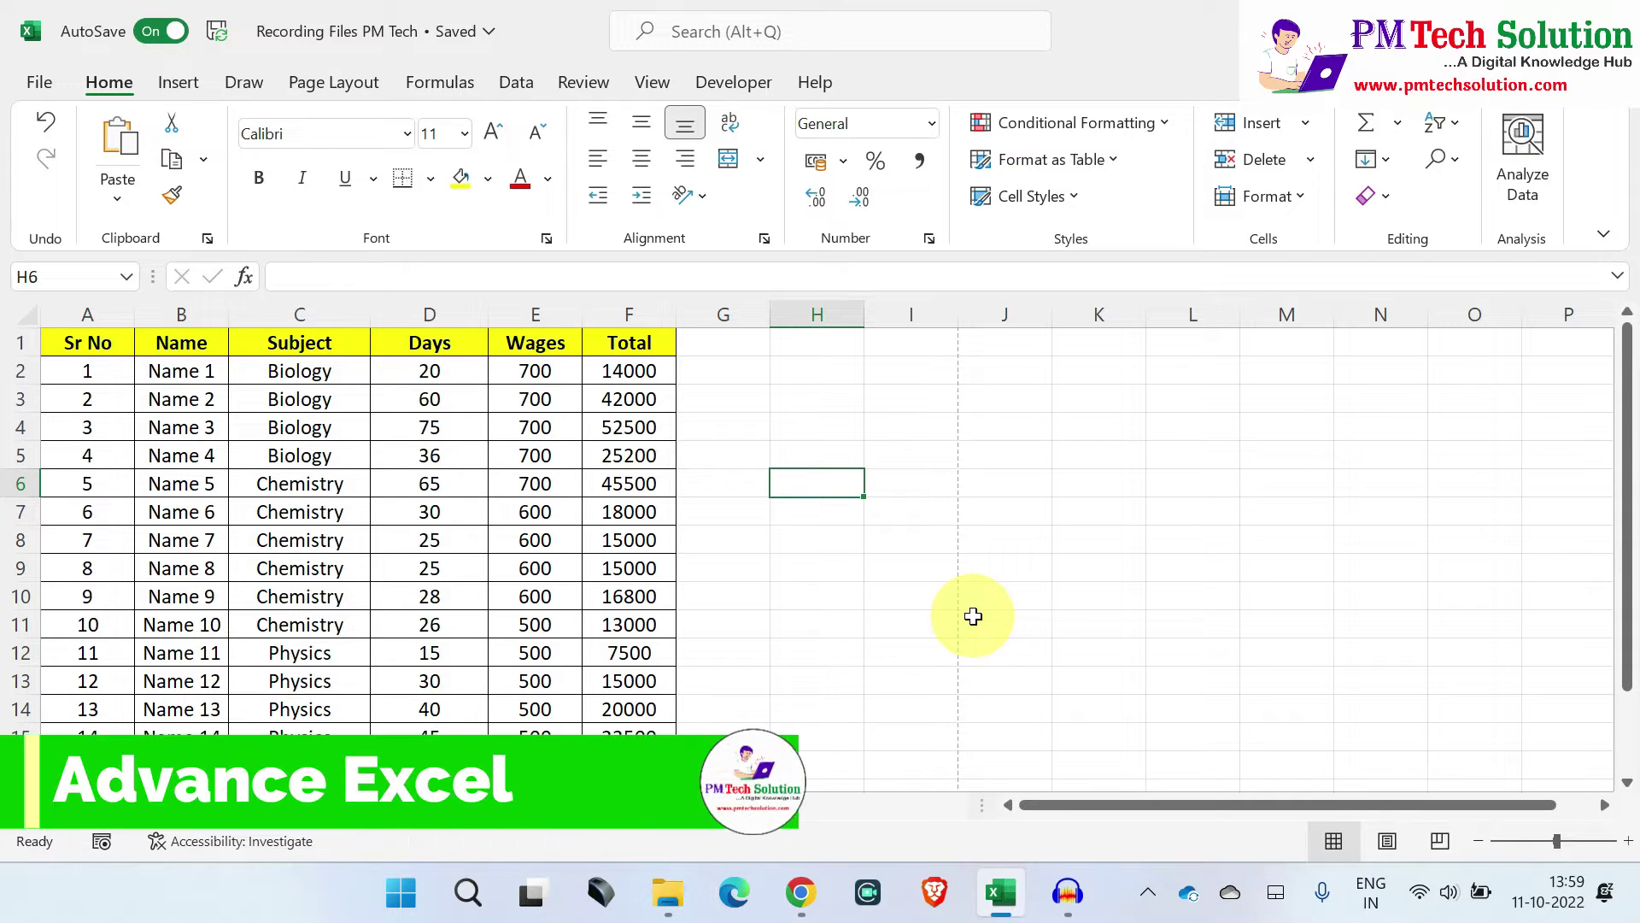
- Show the Review tab and select the Days, Wages and Total figures D2:F16, then deselect
{"action": "left_click", "coordinate": [599, 84]}
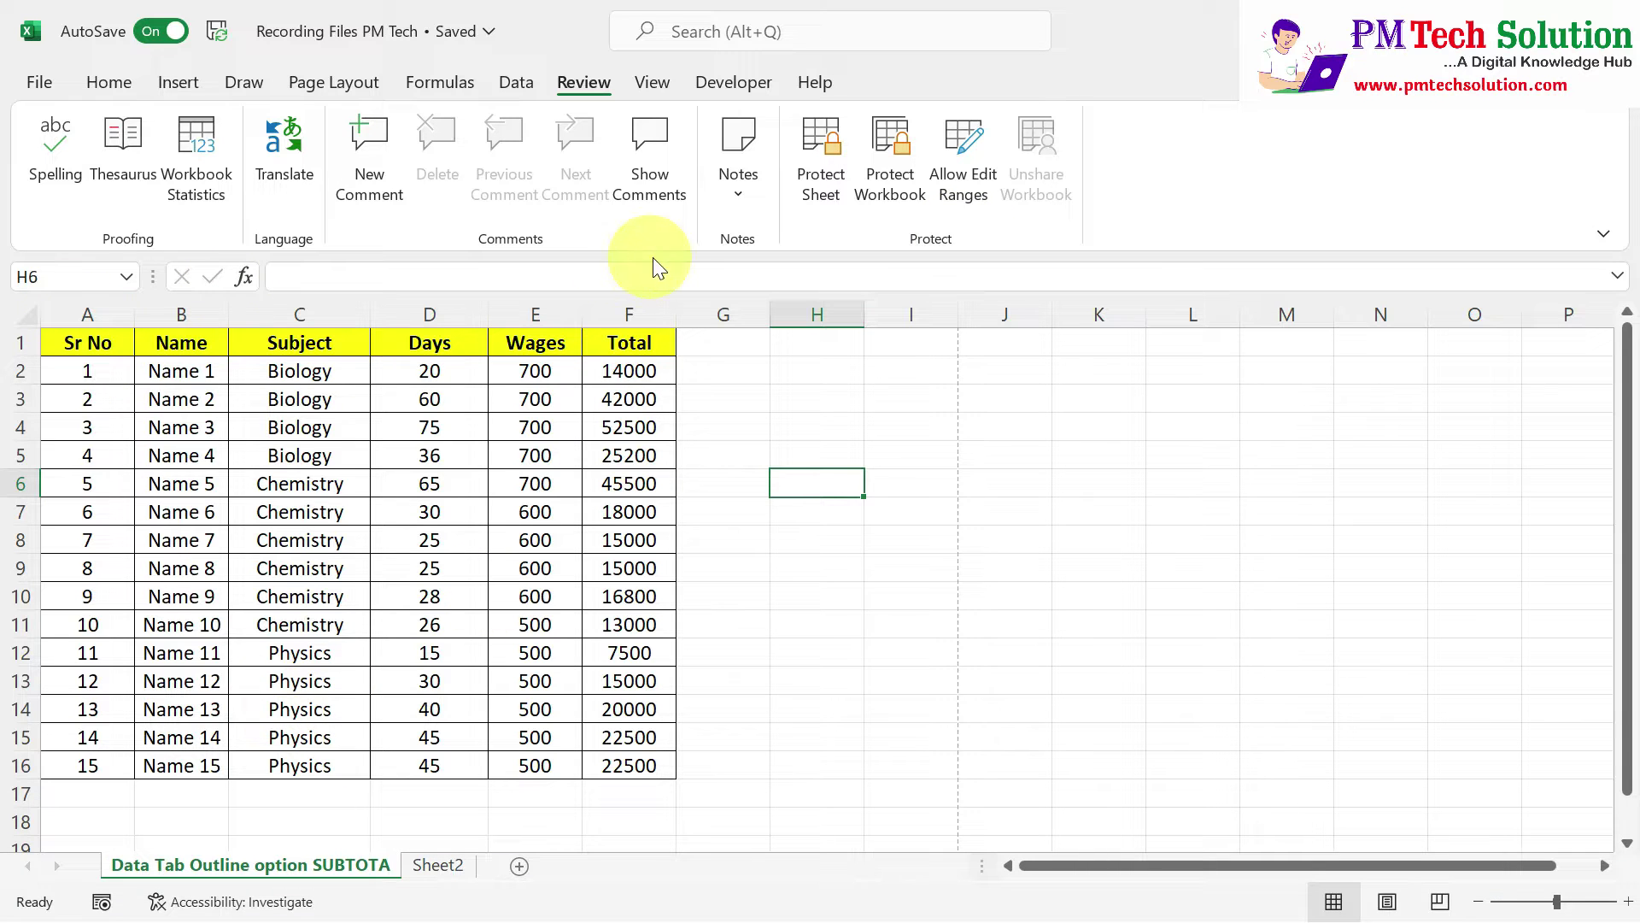
{"action": "left_click_drag", "start_coordinate": [428, 370], "coordinate": [535, 427]}
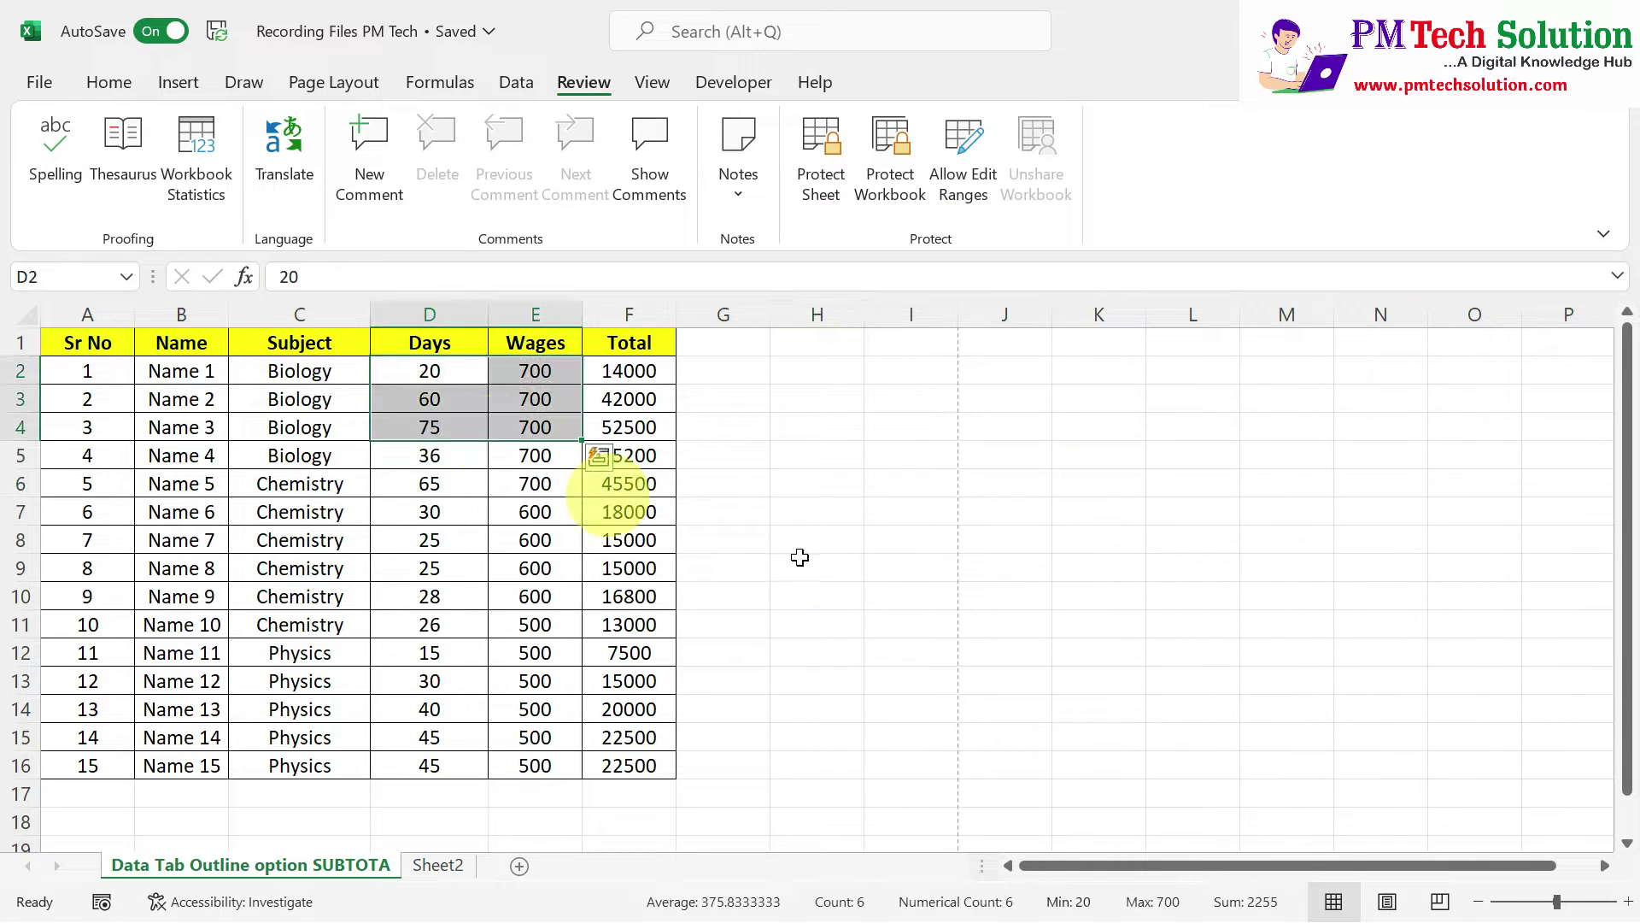
{"action": "left_click", "coordinate": [427, 364]}
{"action": "left_click_drag", "start_coordinate": [428, 365], "coordinate": [624, 754]}
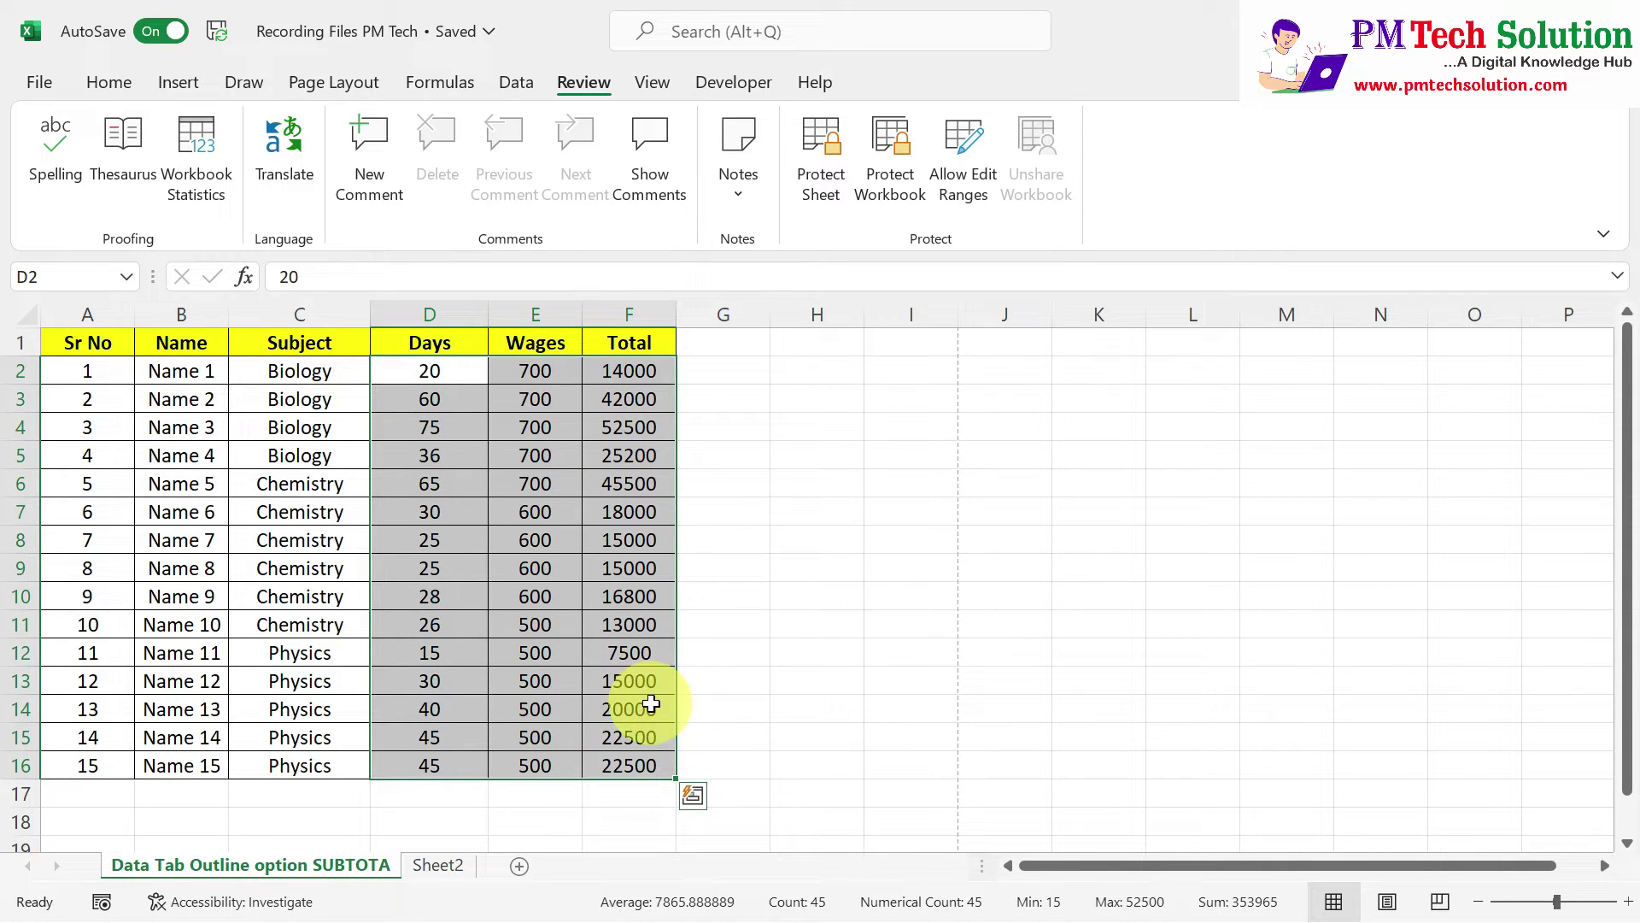
{"action": "left_click", "coordinate": [870, 462]}
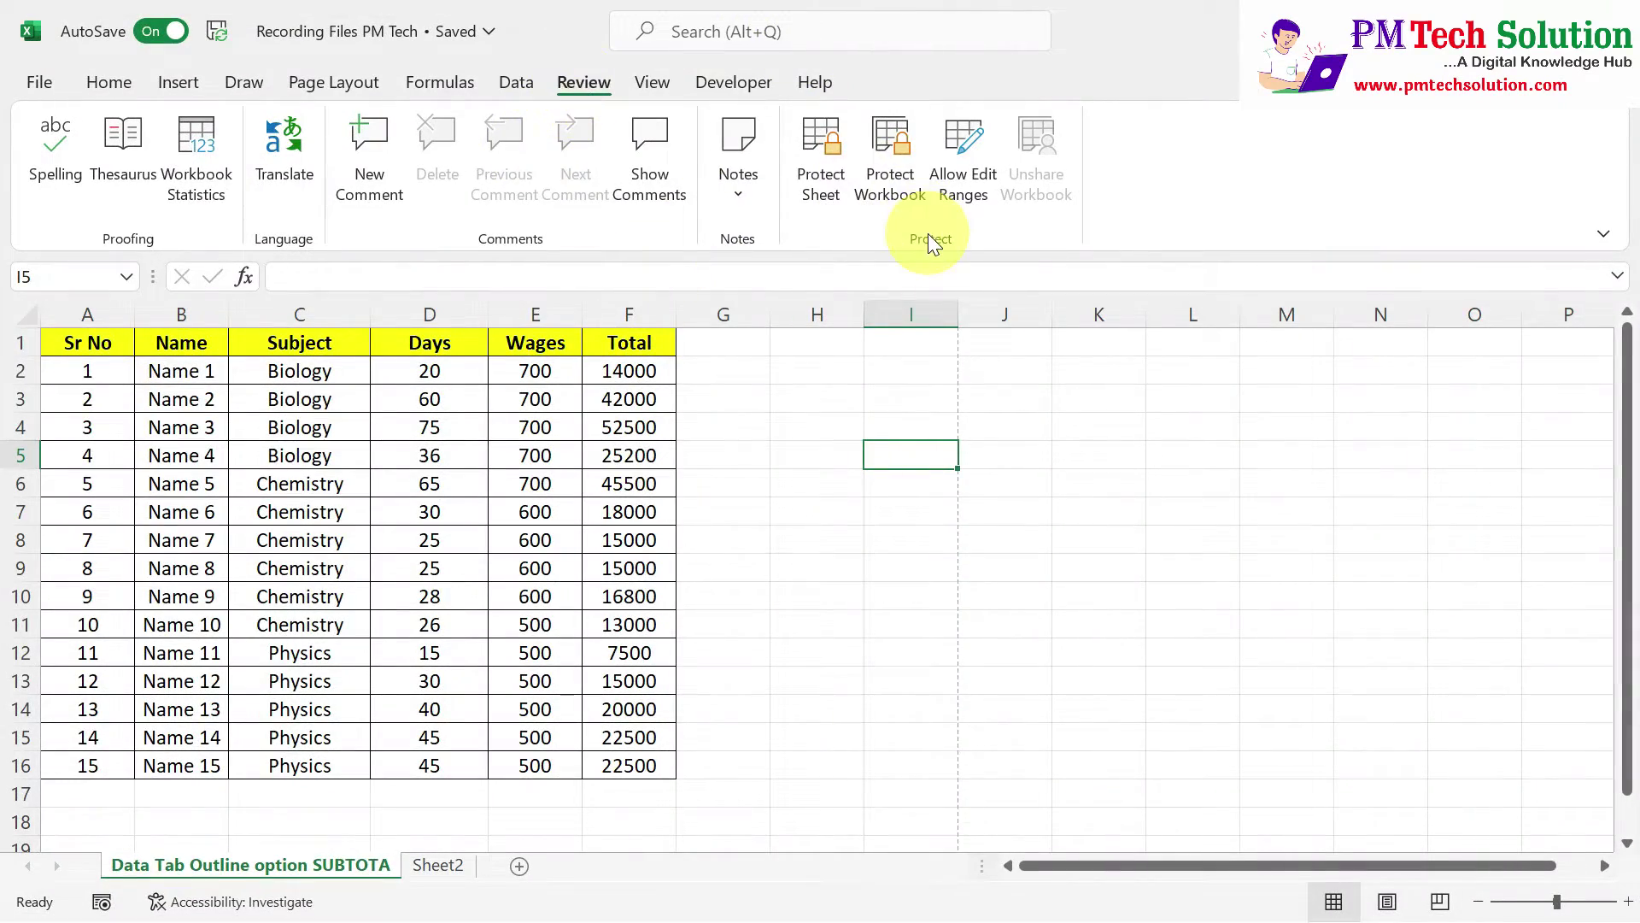
- Protect the sheet with a confirmed password, allowing only selection of locked and unlocked cells
{"action": "left_click", "coordinate": [829, 161]}
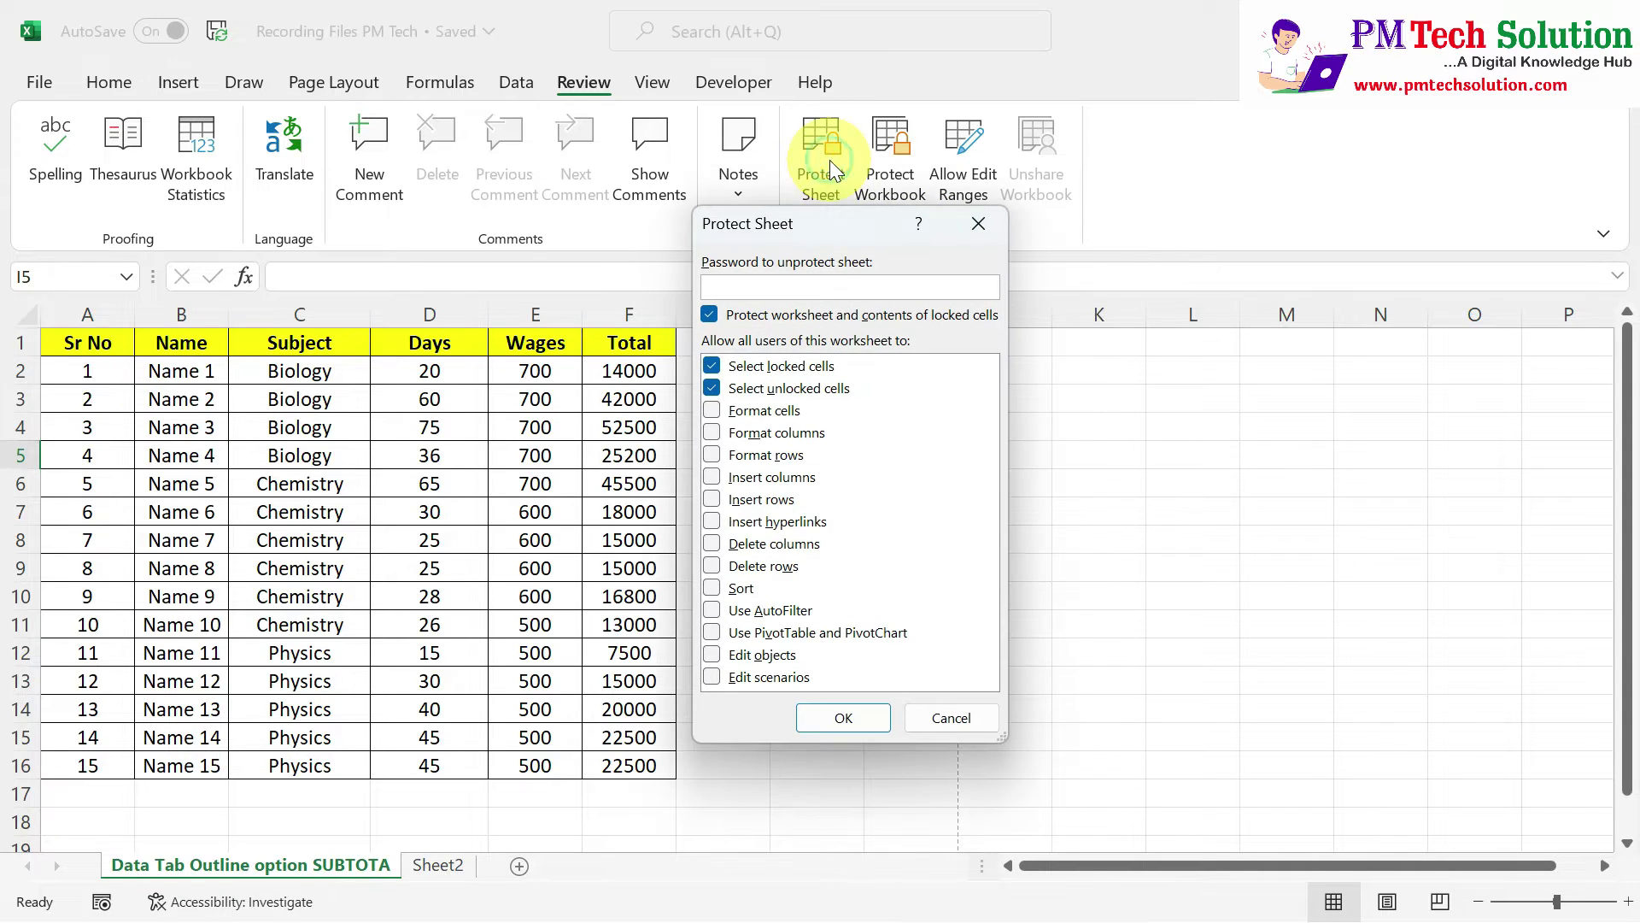
{"action": "left_click_drag", "start_coordinate": [798, 228], "coordinate": [759, 205]}
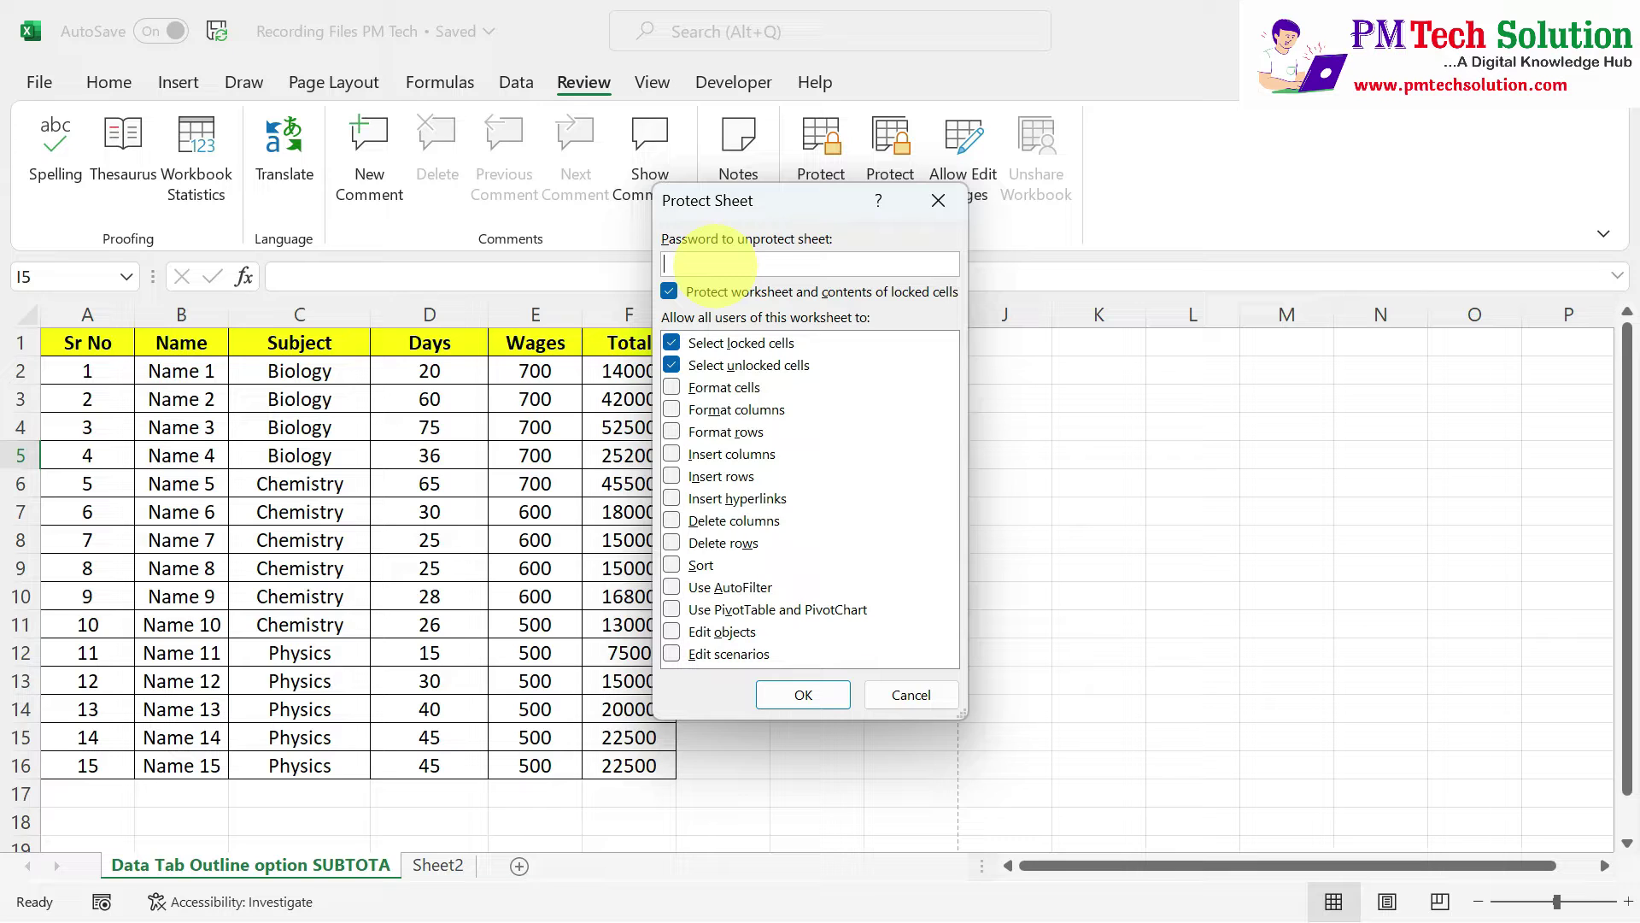
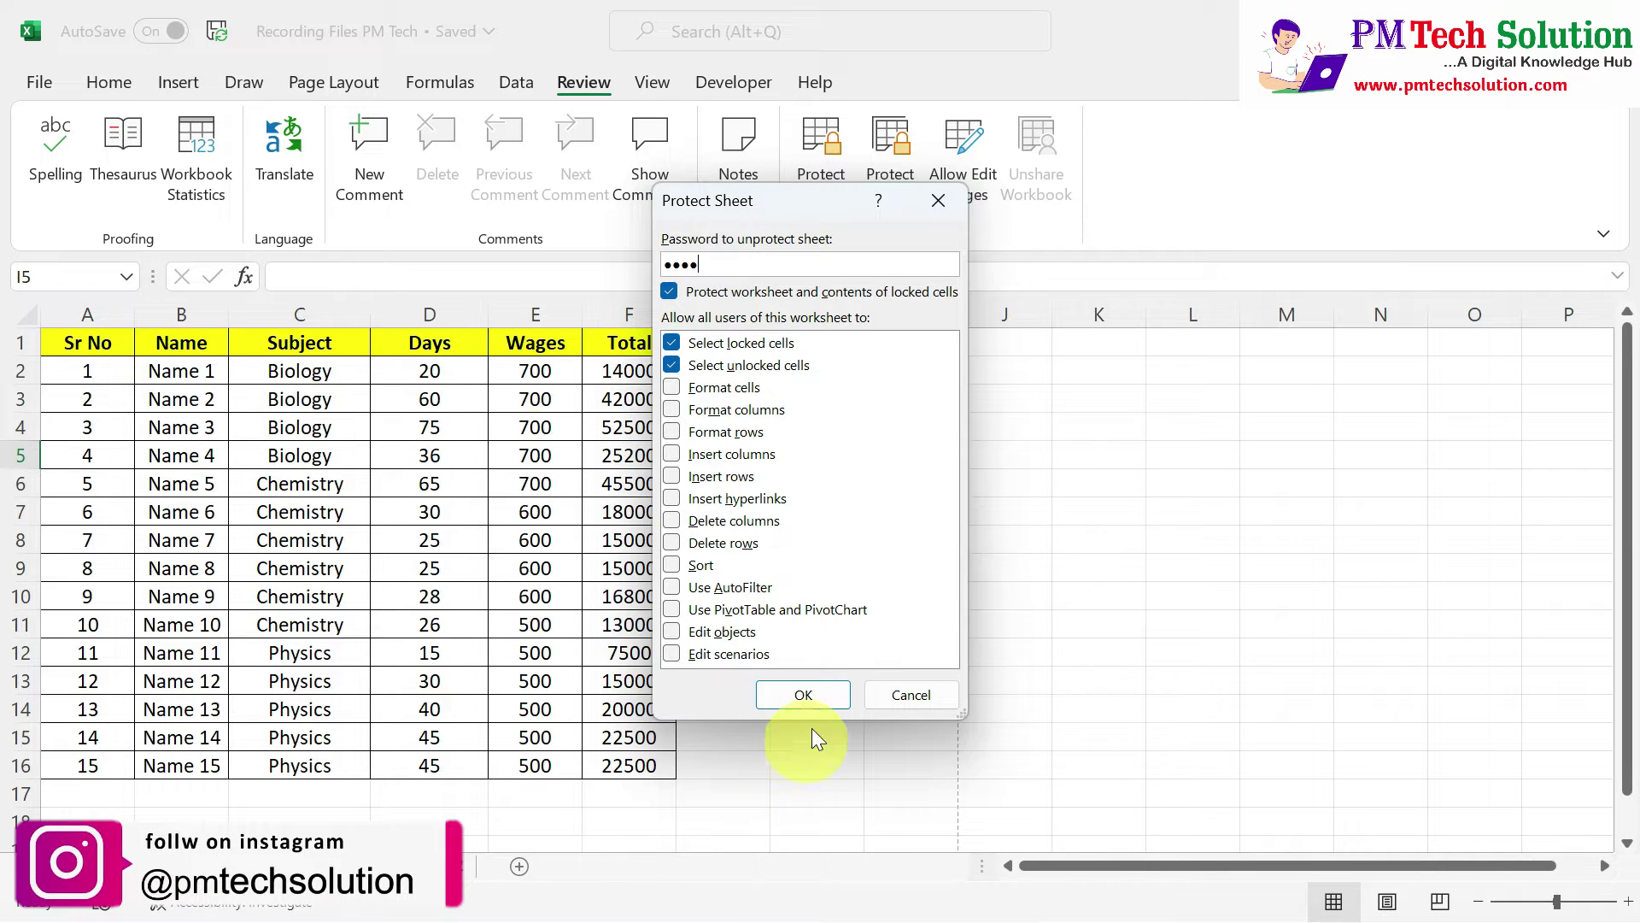
{"action": "left_click", "coordinate": [813, 705]}
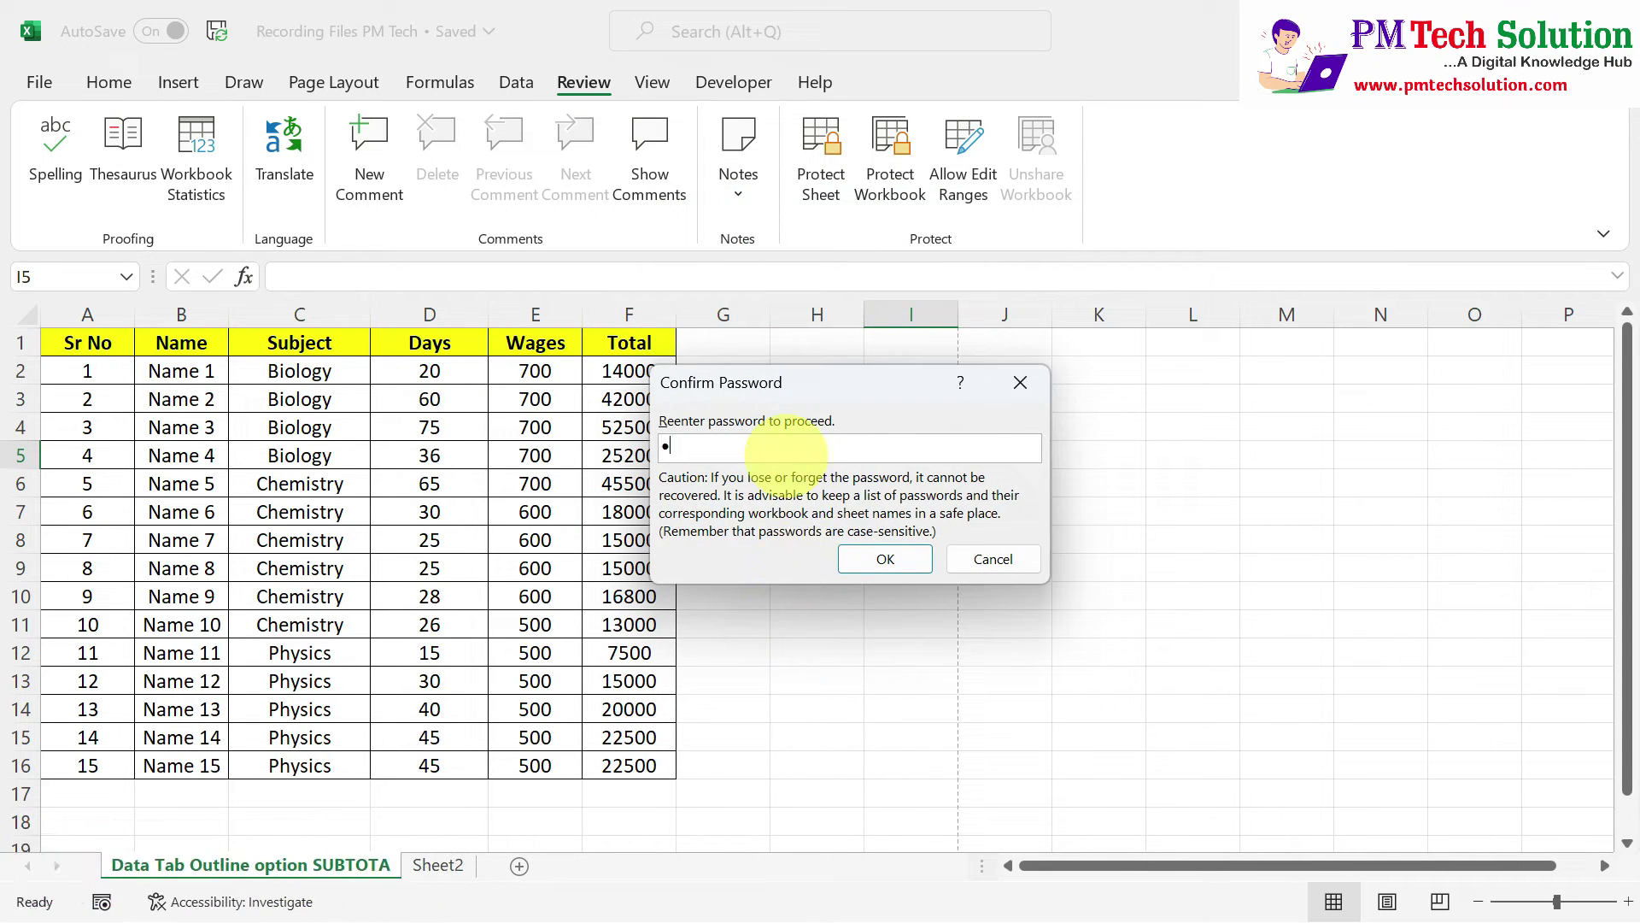
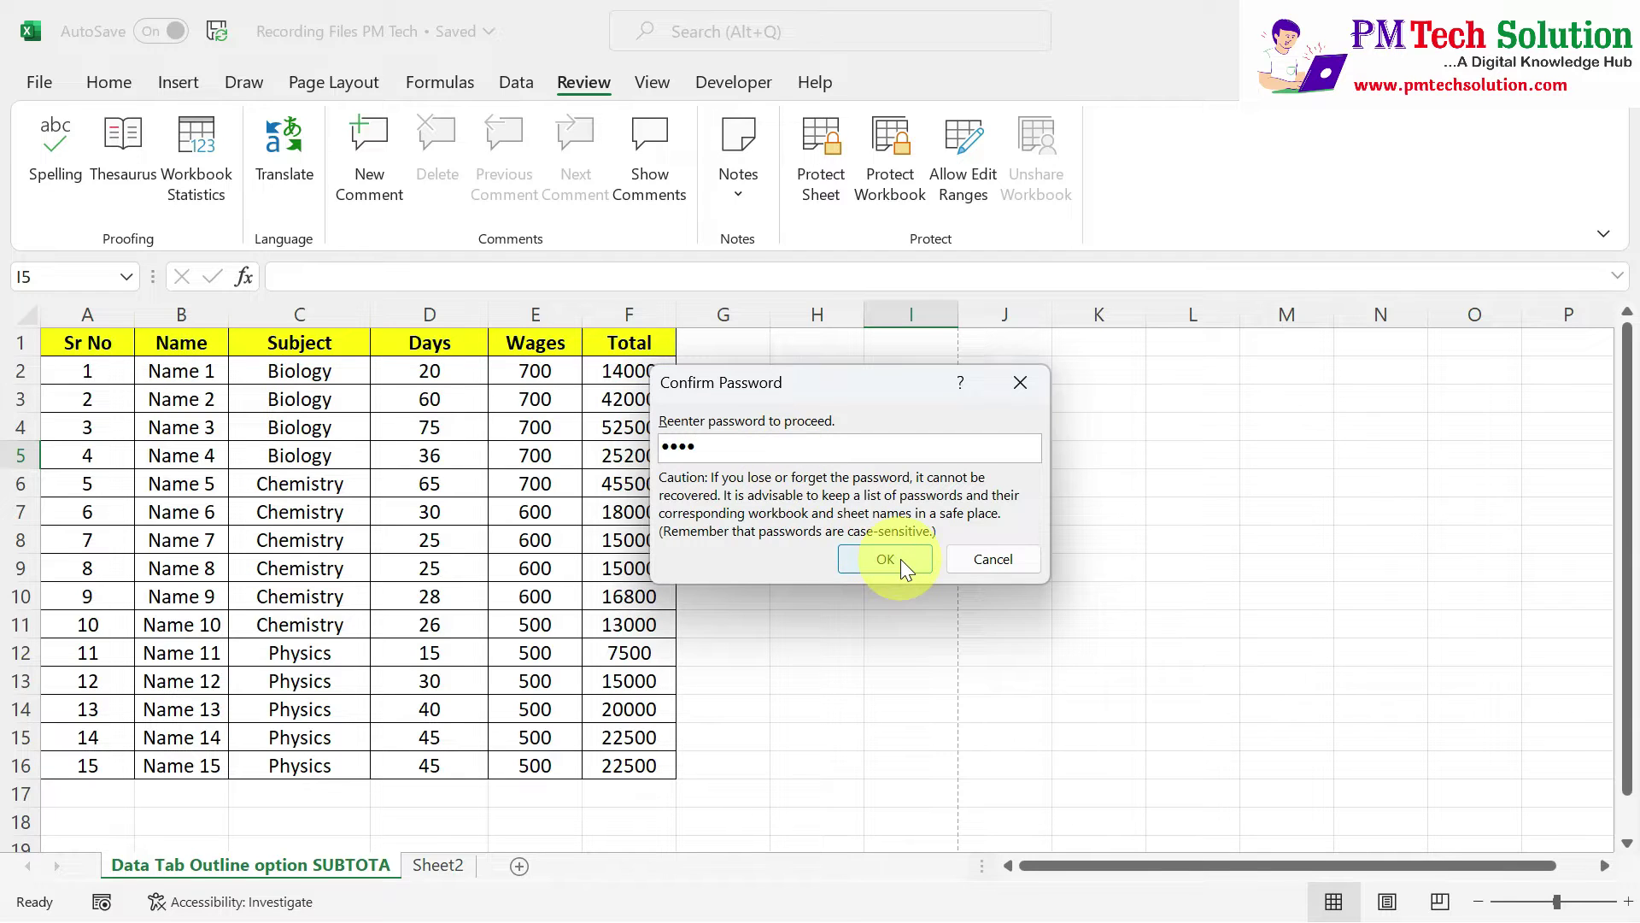
{"action": "left_click", "coordinate": [897, 559]}
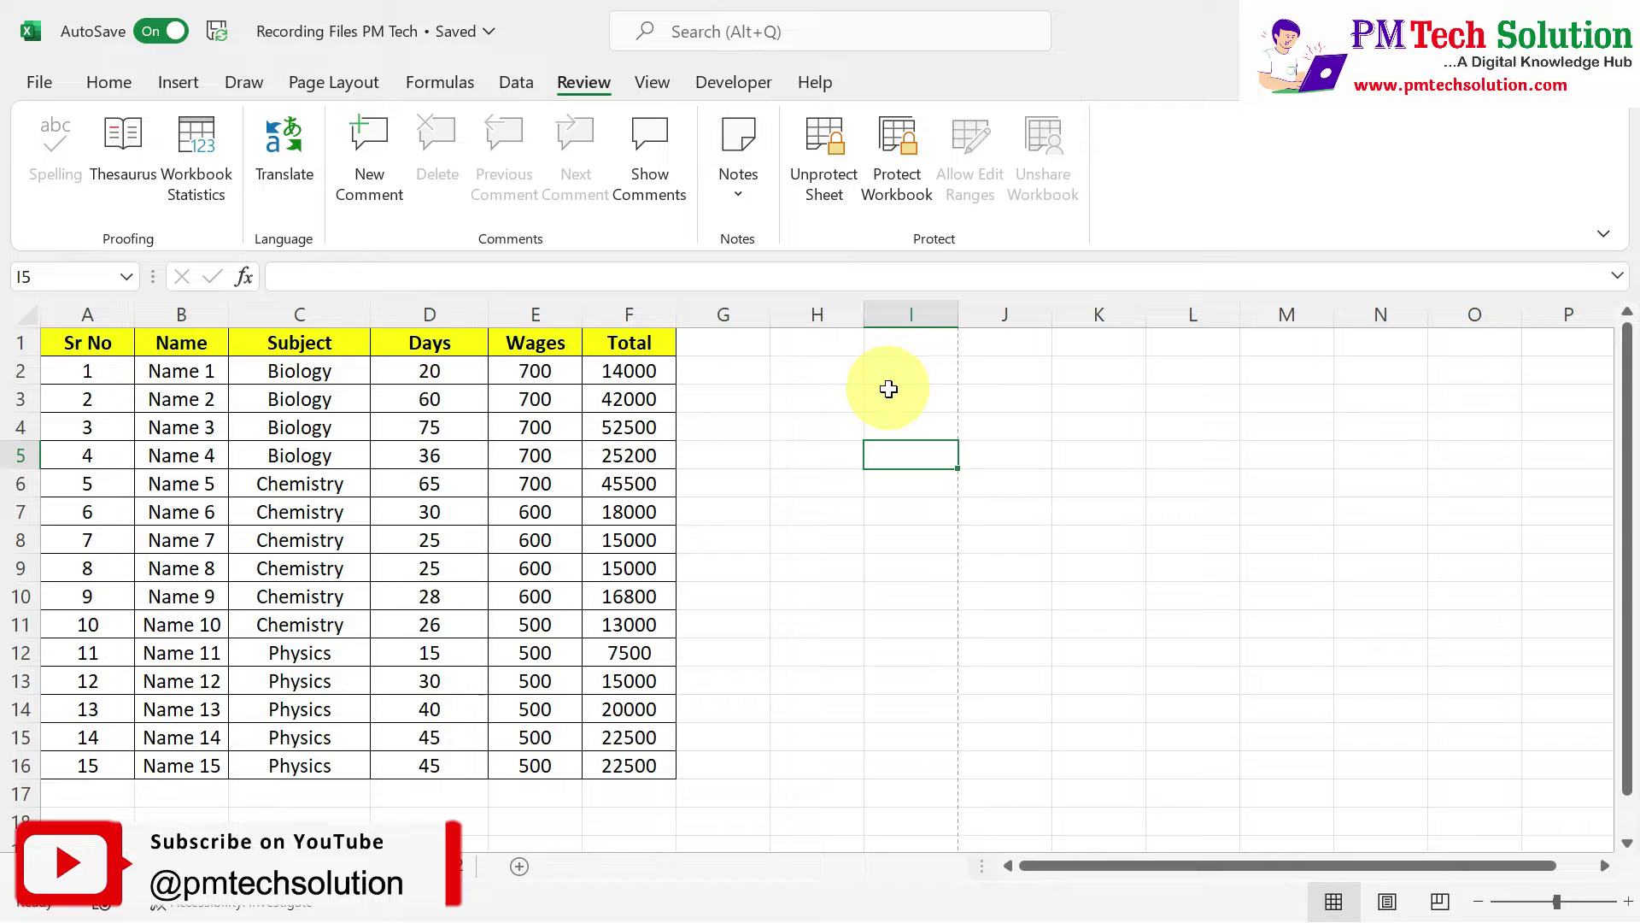
{"action": "left_click", "coordinate": [725, 398]}
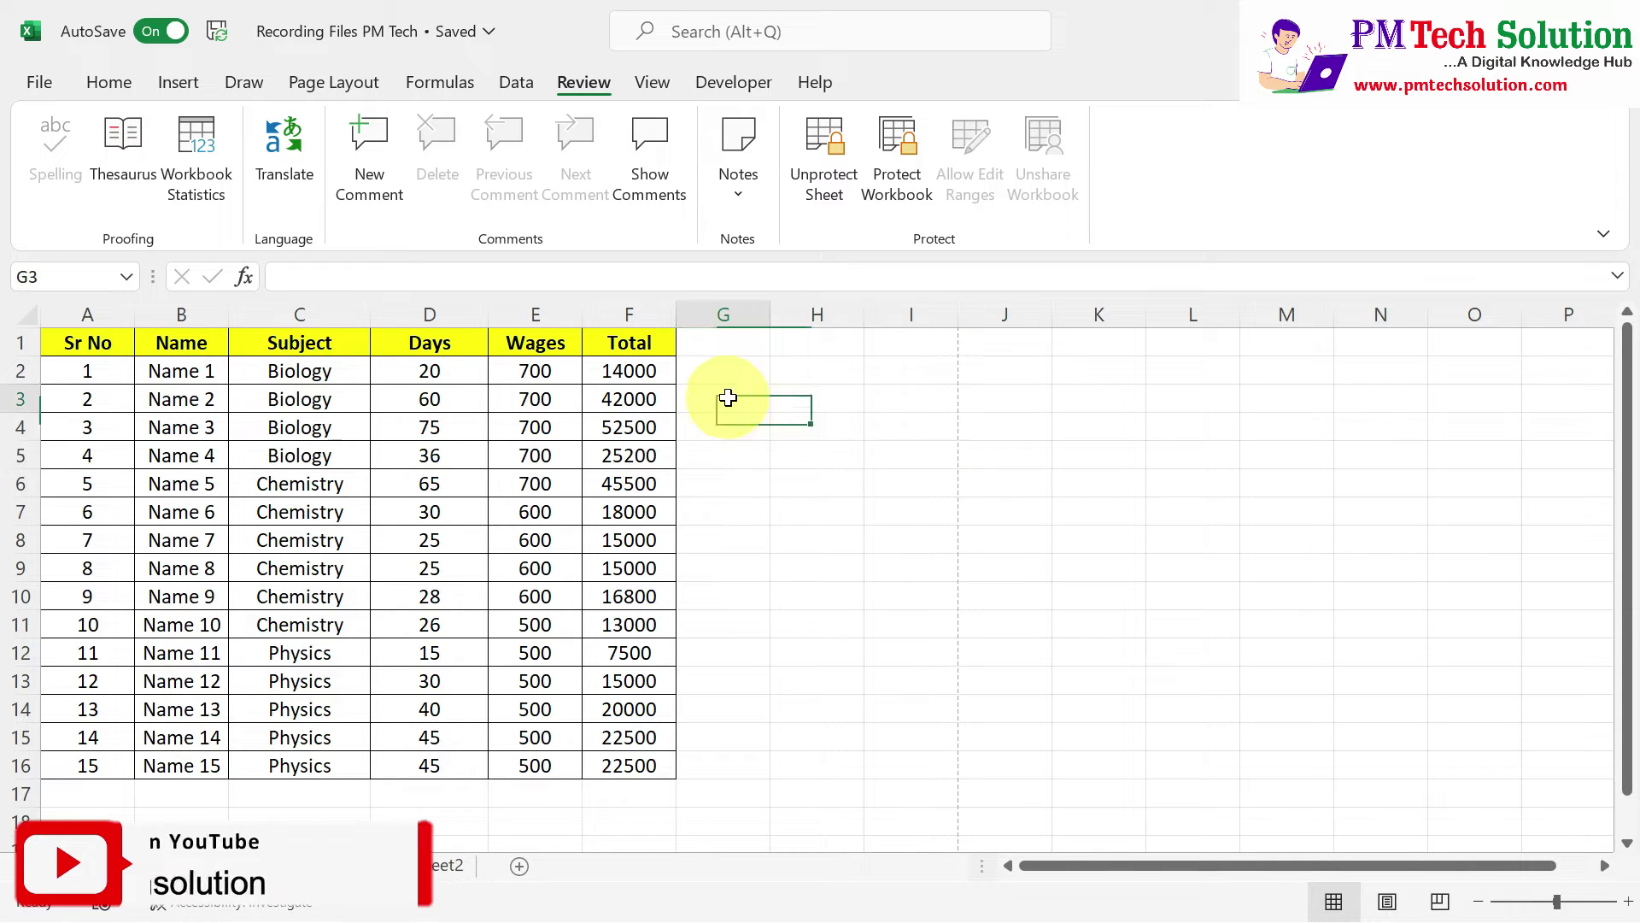
{"action": "left_click", "coordinate": [390, 432]}
{"action": "left_click", "coordinate": [275, 427]}
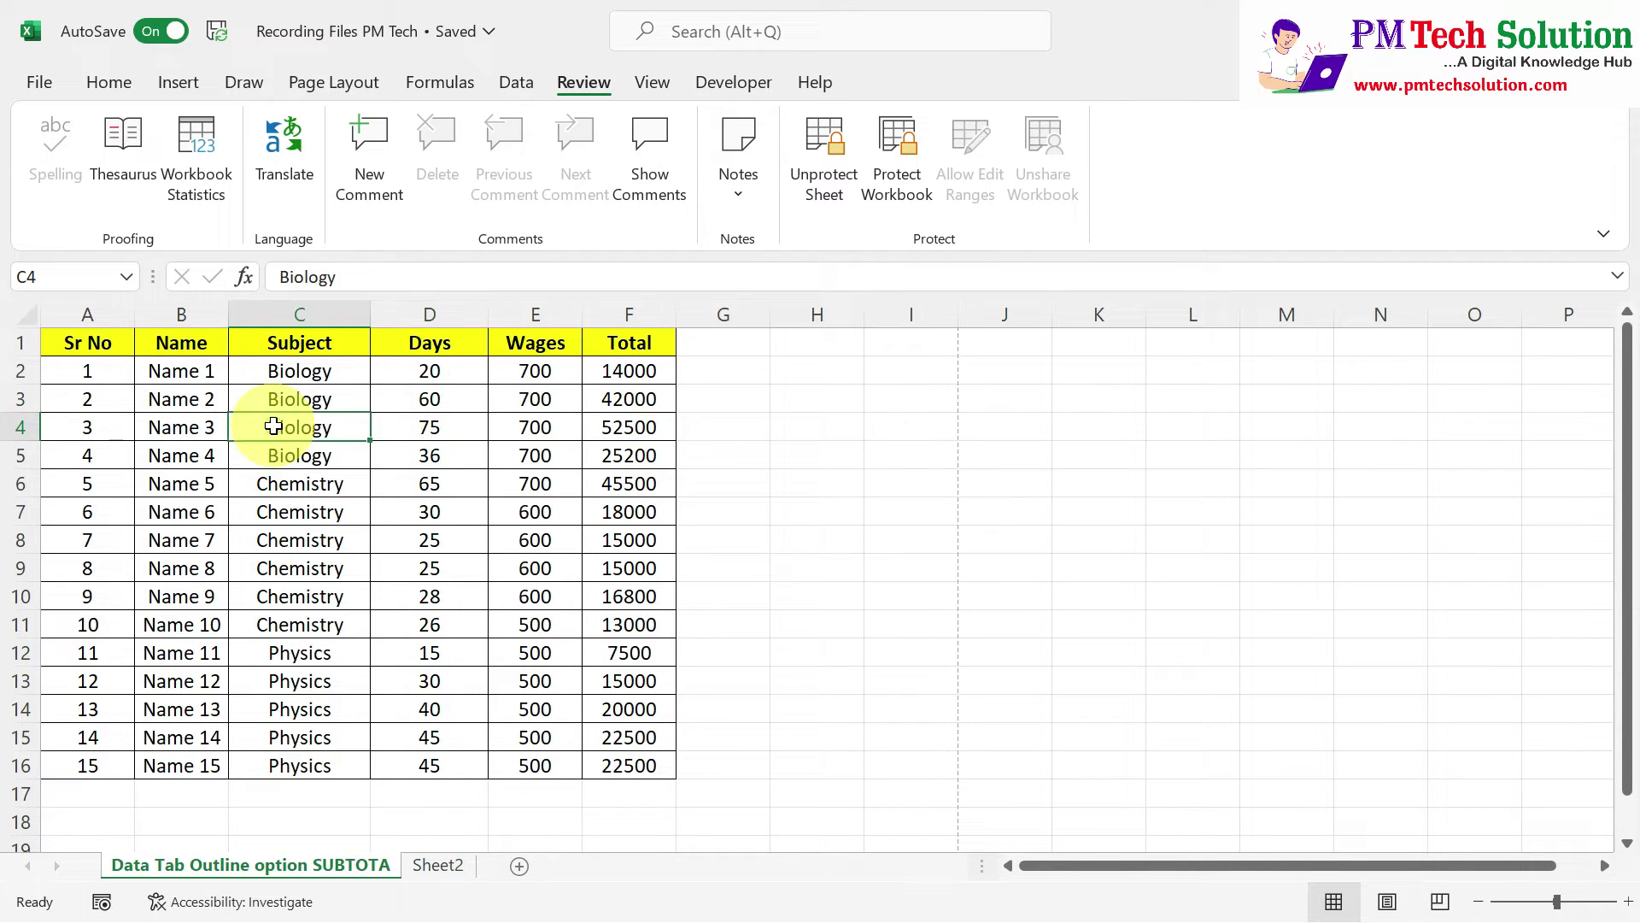
{"action": "double_click", "coordinate": [341, 434]}
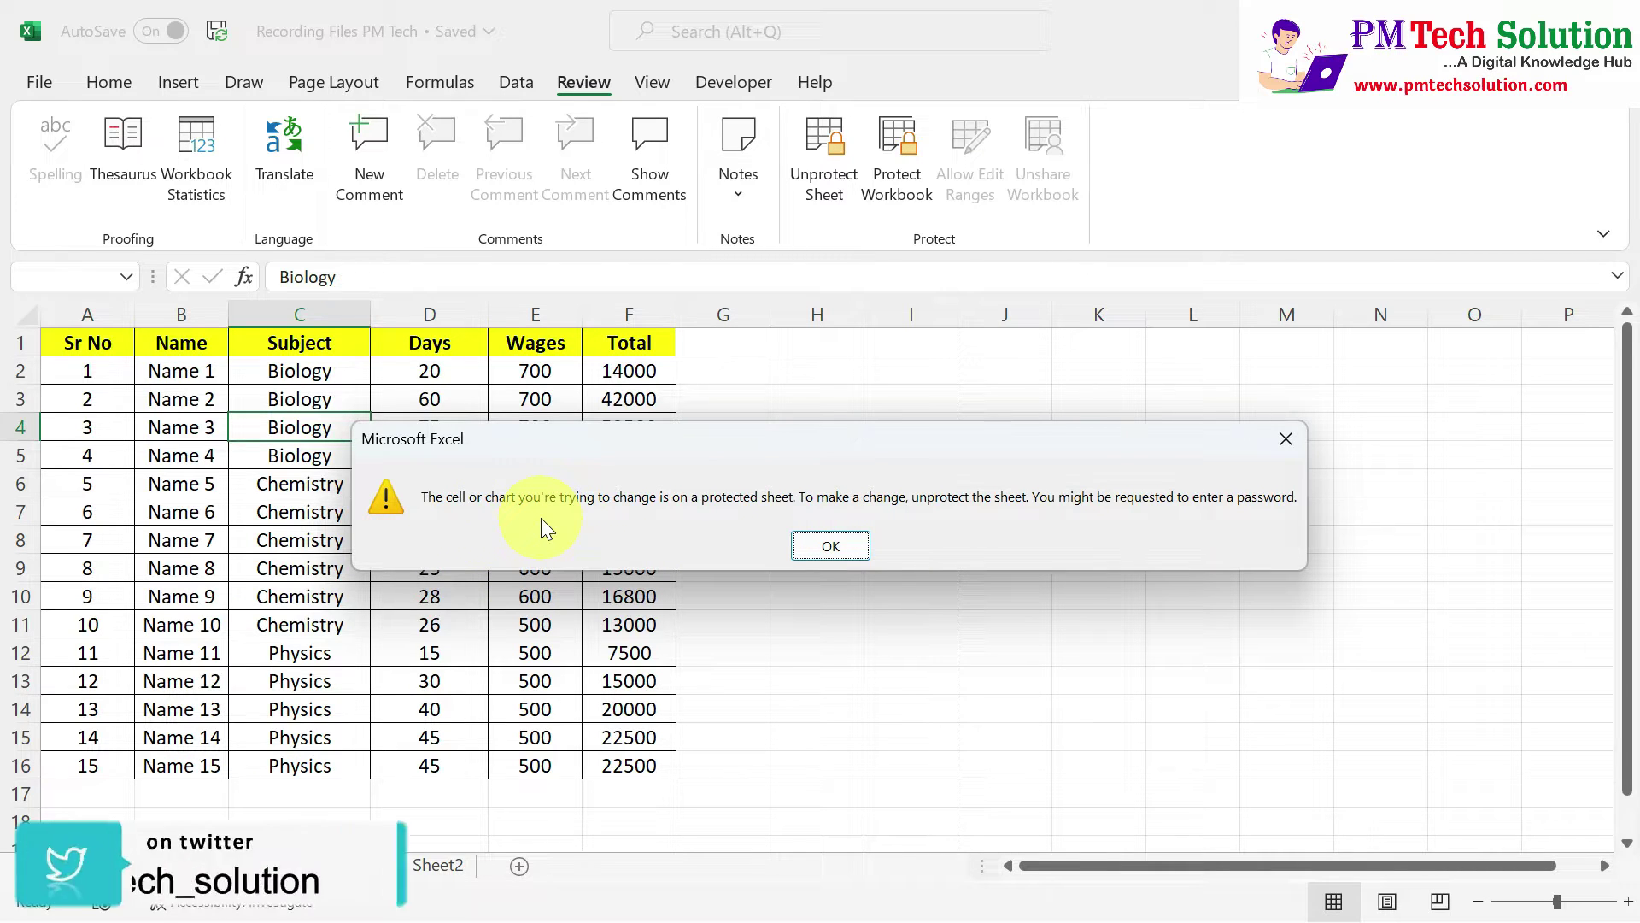
{"action": "left_click", "coordinate": [831, 545]}
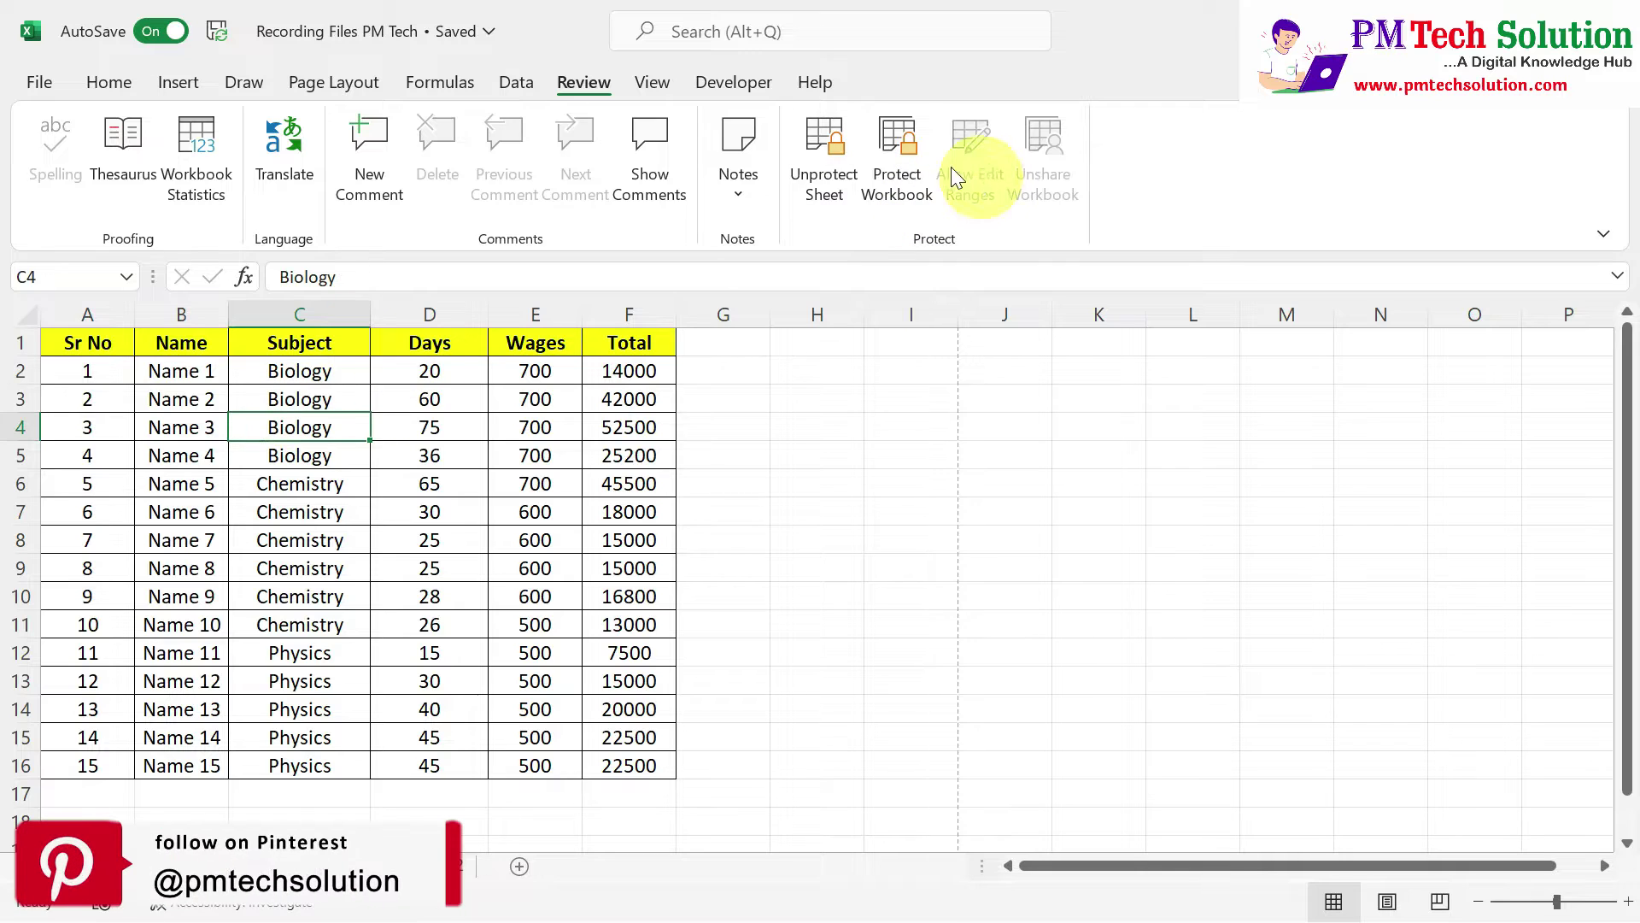
{"action": "left_click", "coordinate": [308, 568]}
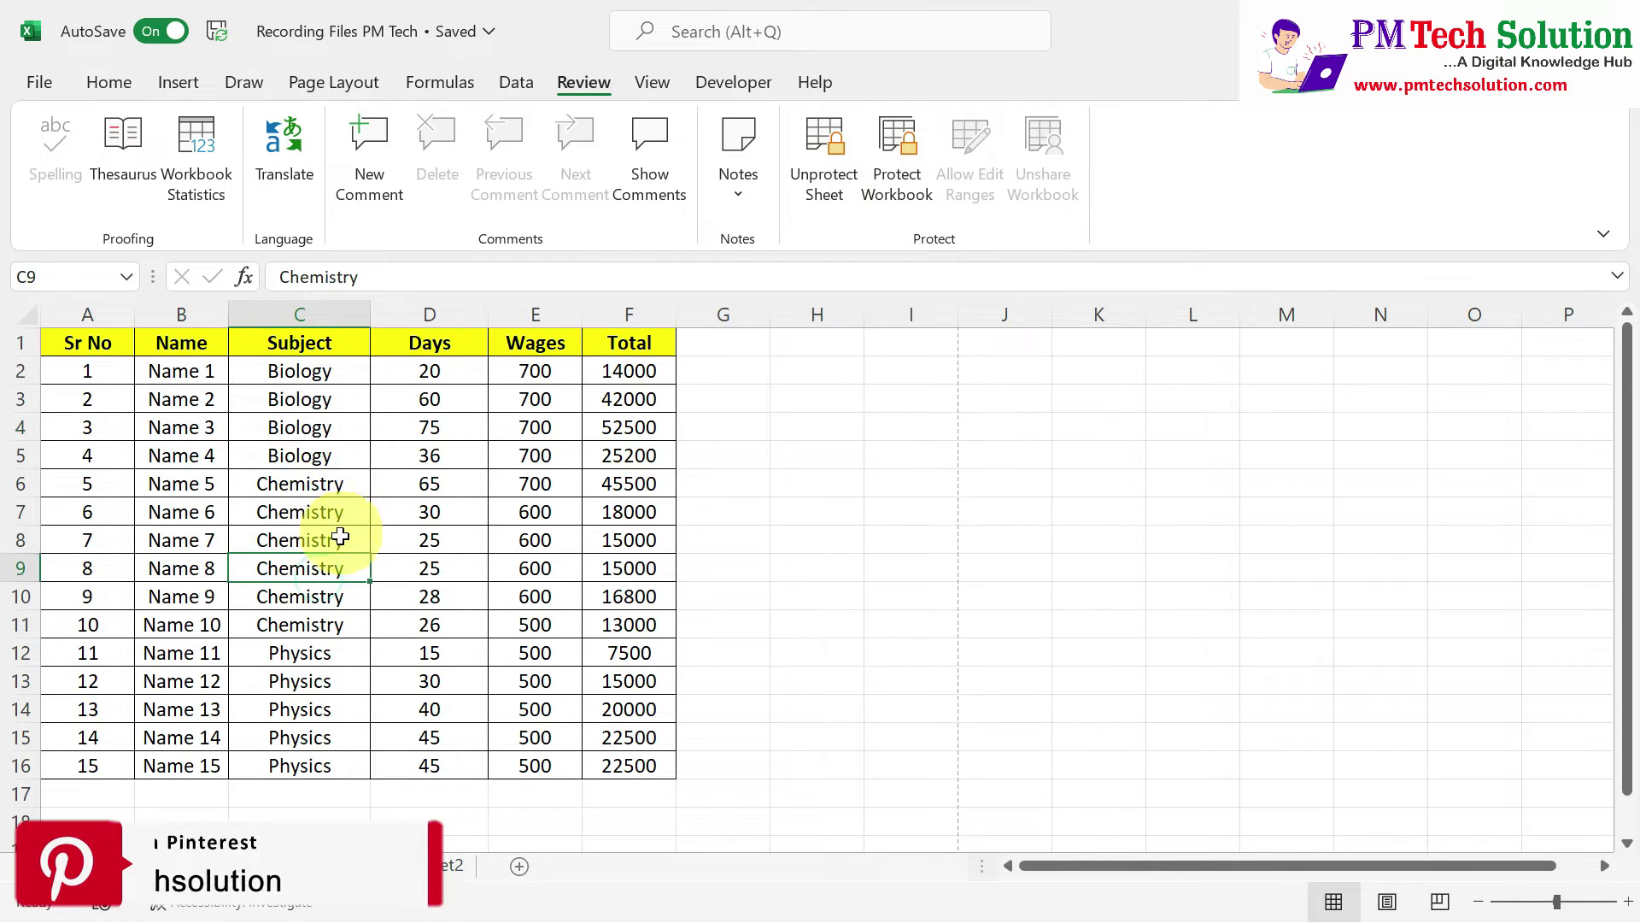
{"action": "left_click", "coordinate": [445, 864]}
{"action": "left_click", "coordinate": [226, 394]}
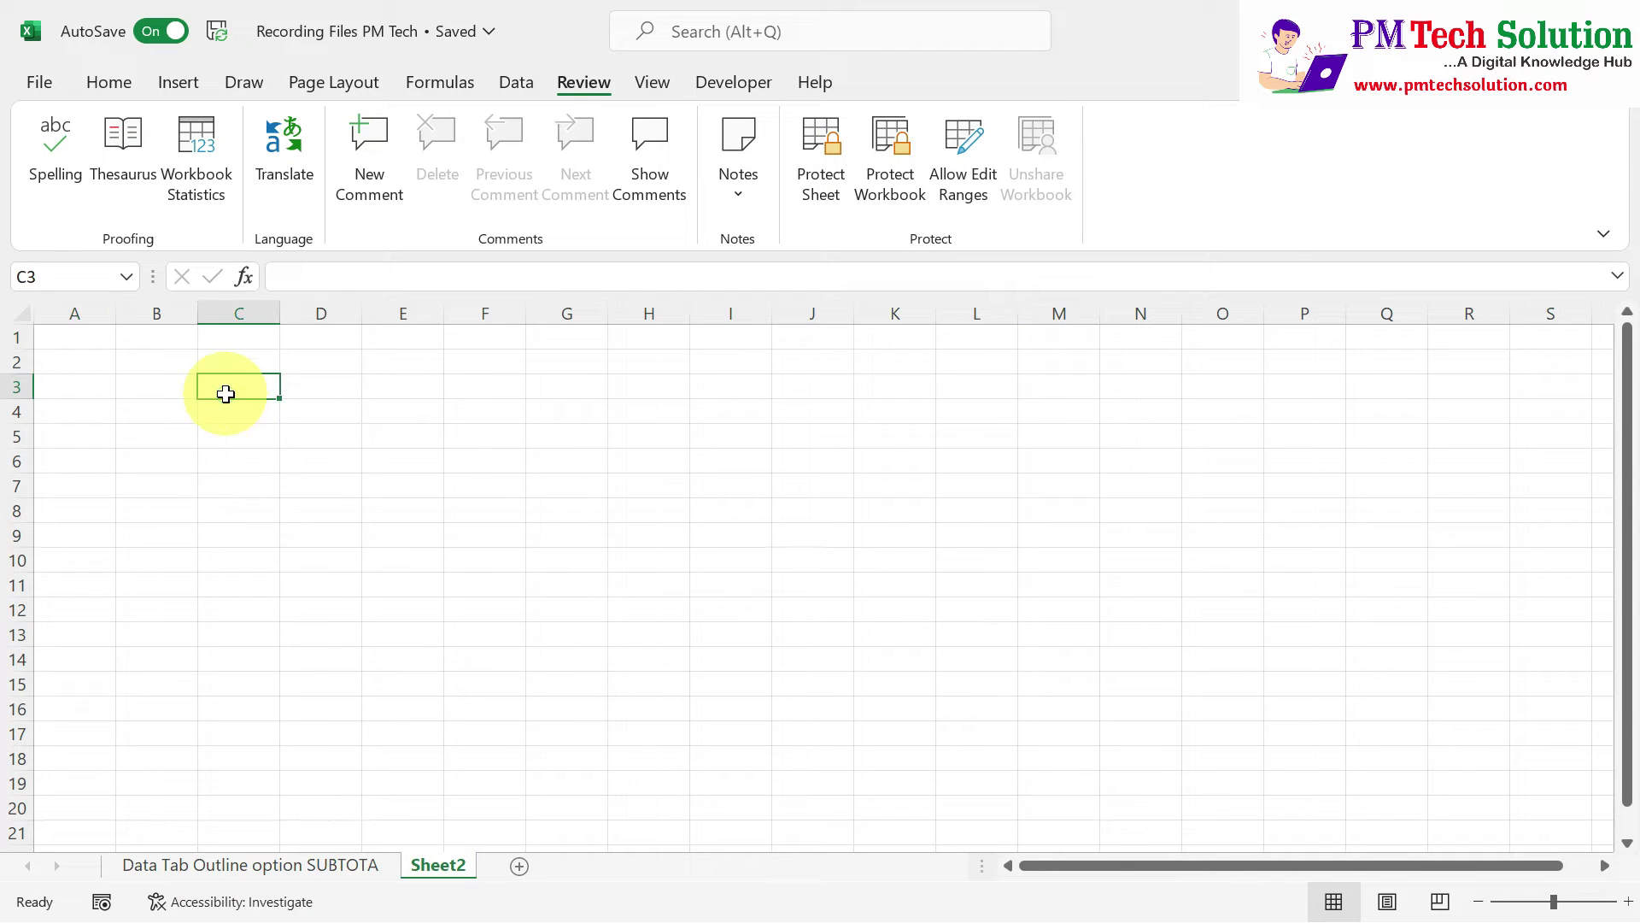
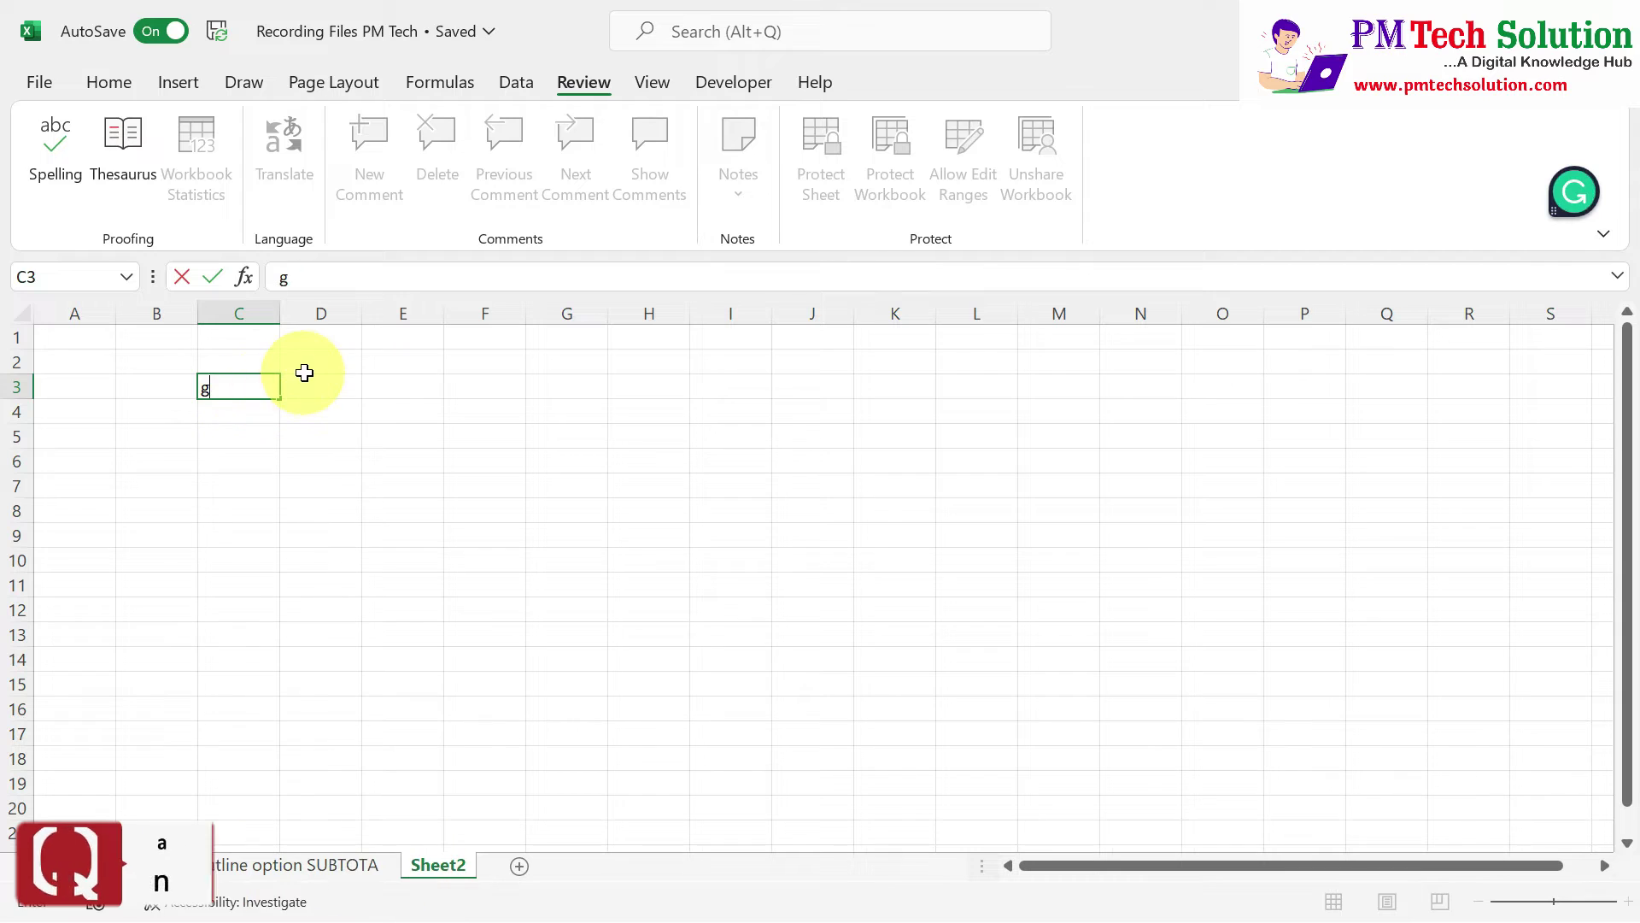
{"action": "left_click", "coordinate": [377, 390]}
{"action": "left_click", "coordinate": [248, 859]}
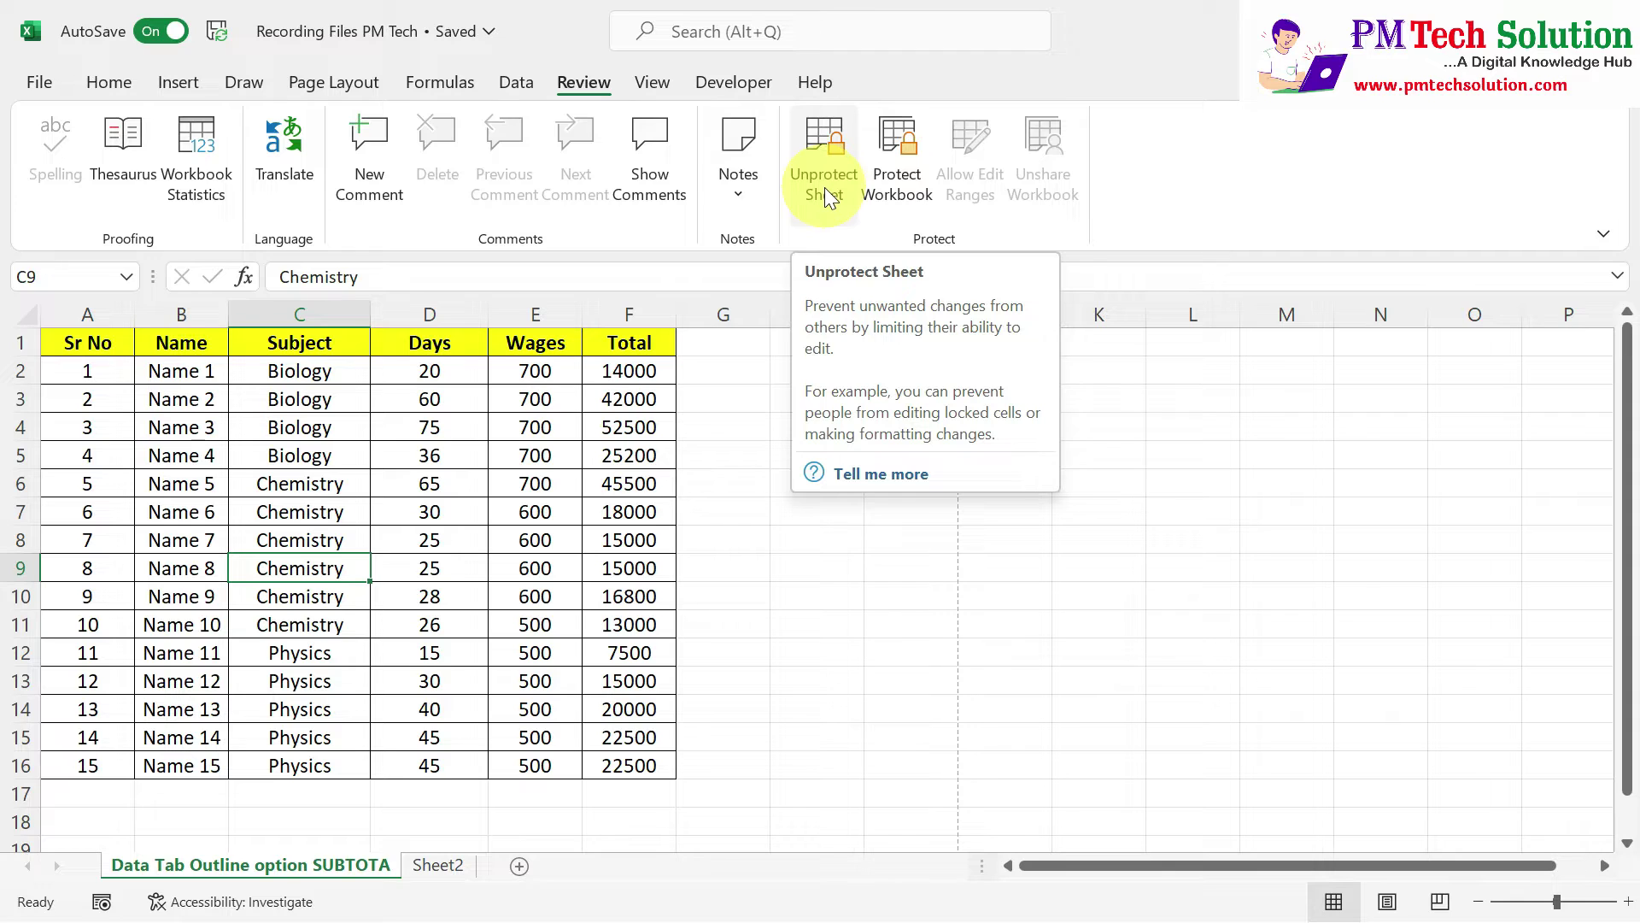
{"action": "left_click", "coordinate": [437, 864]}
{"action": "mouse_move", "coordinate": [239, 386]}
{"action": "left_mouse_down"}
{"action": "mouse_move", "coordinate": [447, 396]}
{"action": "mouse_move", "coordinate": [917, 674]}
{"action": "left_mouse_up"}
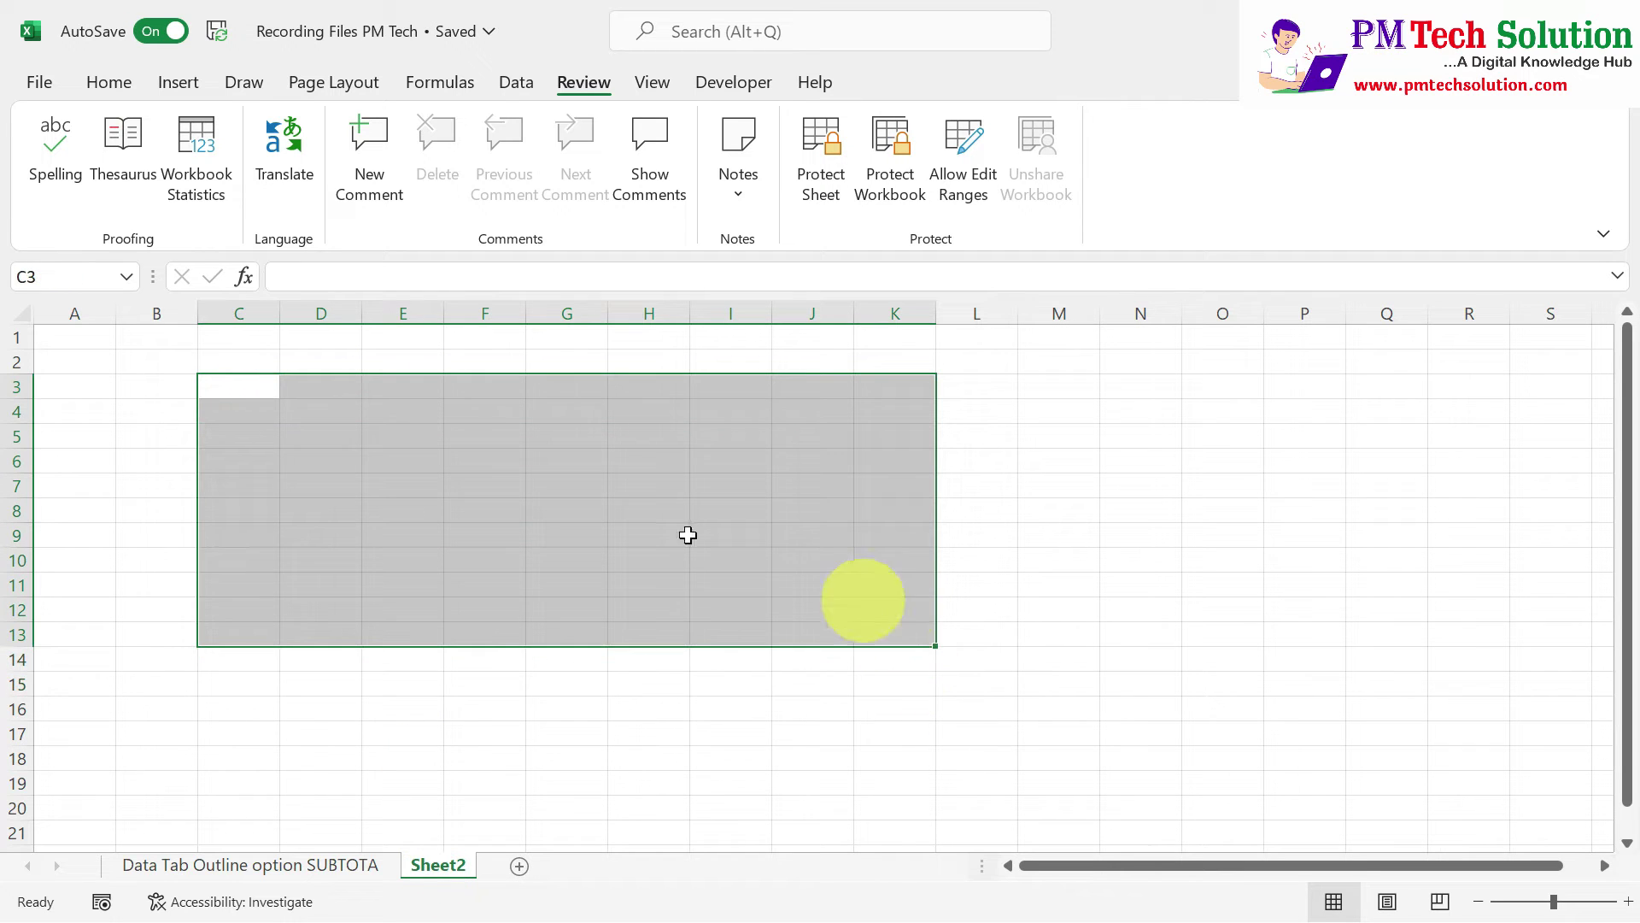
{"action": "left_click_drag", "start_coordinate": [107, 368], "coordinate": [356, 653]}
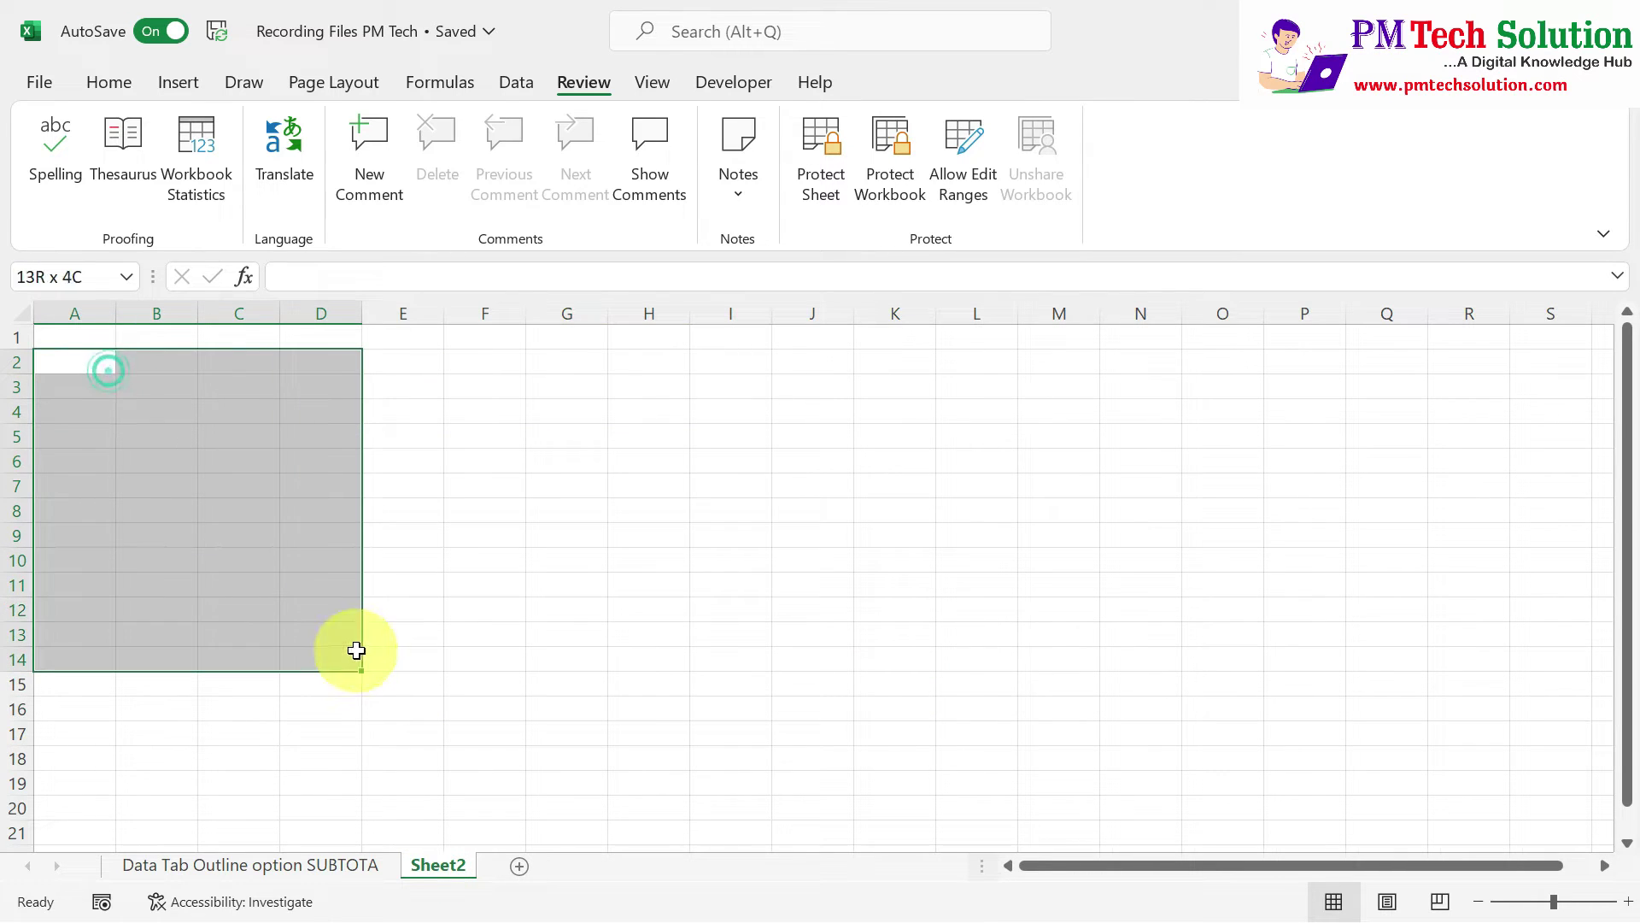
{"action": "left_click", "coordinate": [274, 865]}
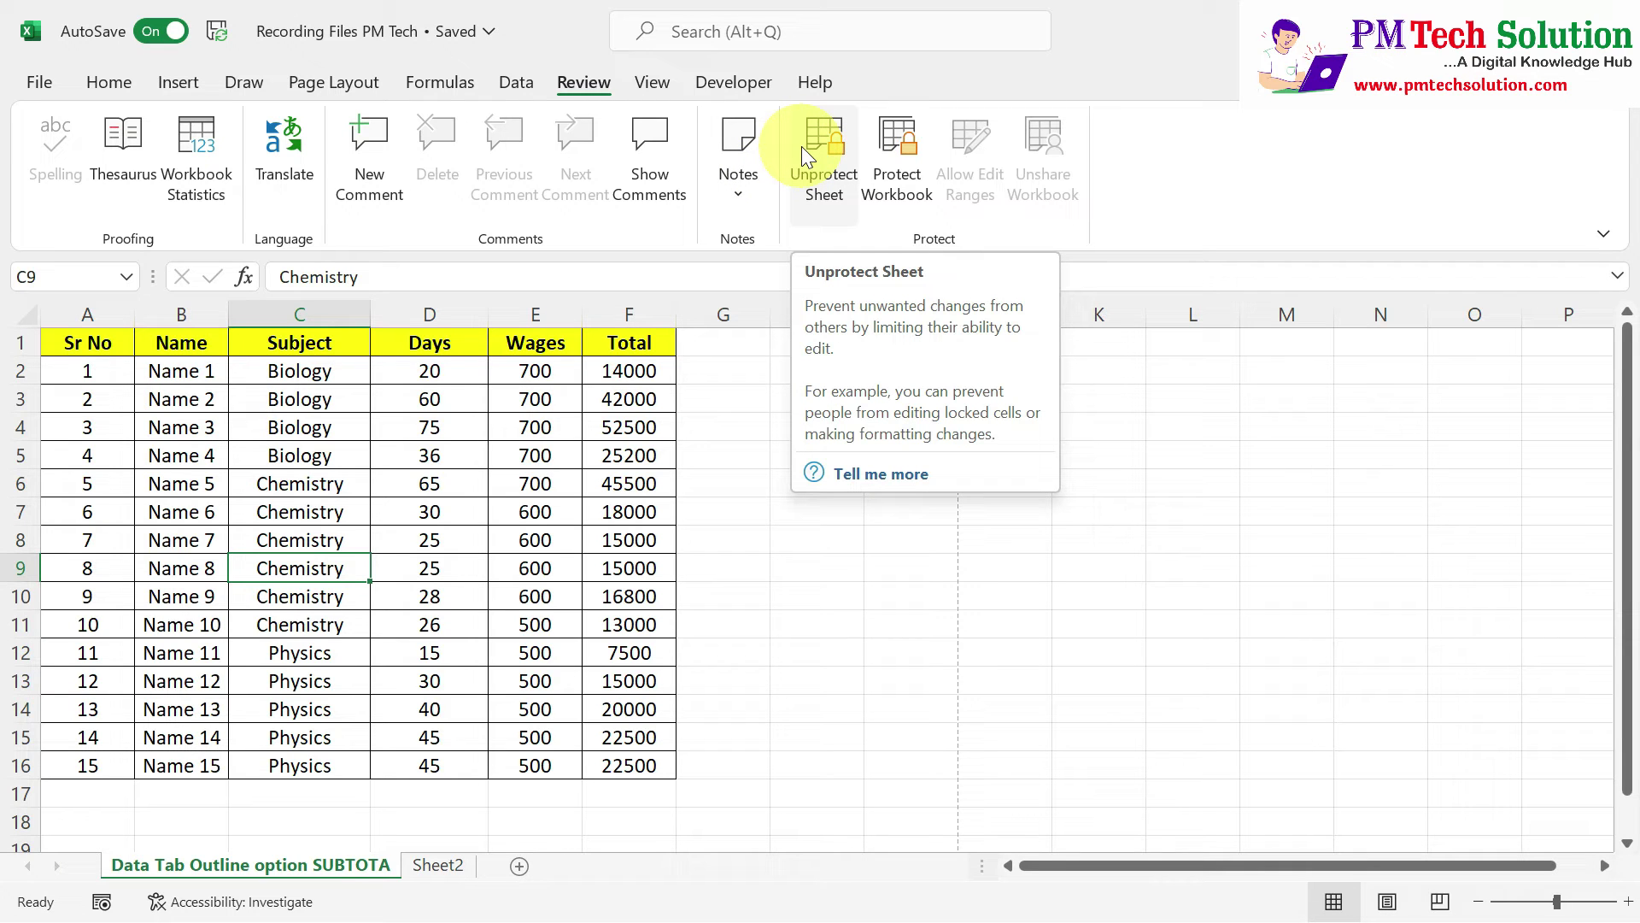
- Unprotect the sheet by entering its password
{"action": "left_click", "coordinate": [545, 479]}
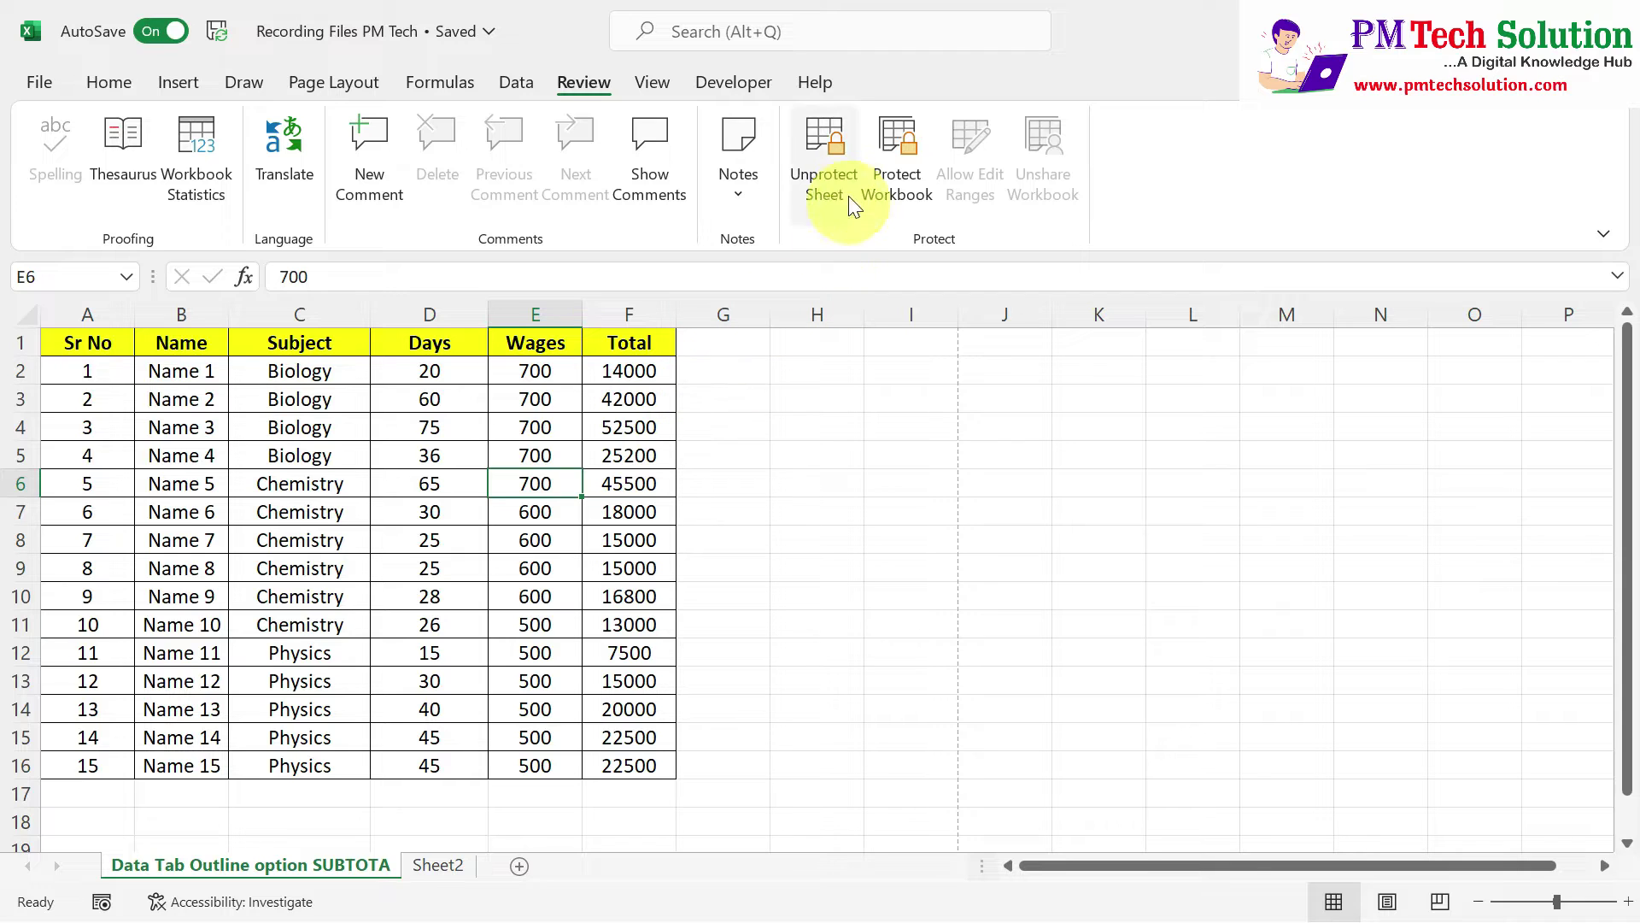
{"action": "left_click", "coordinate": [457, 425]}
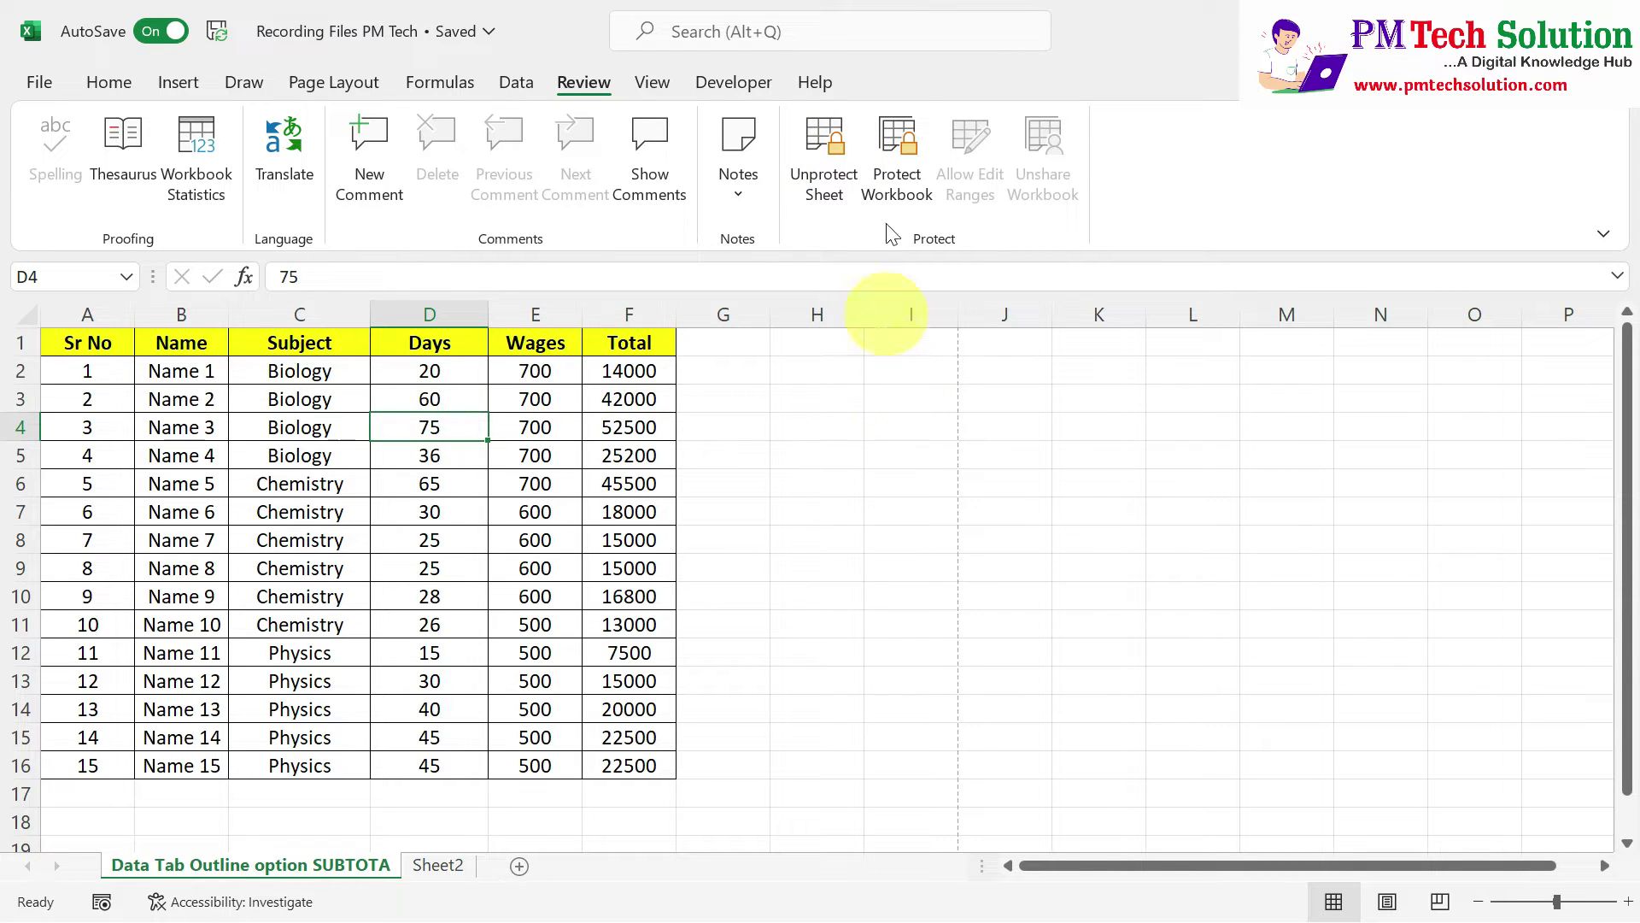
{"action": "left_click", "coordinate": [834, 146]}
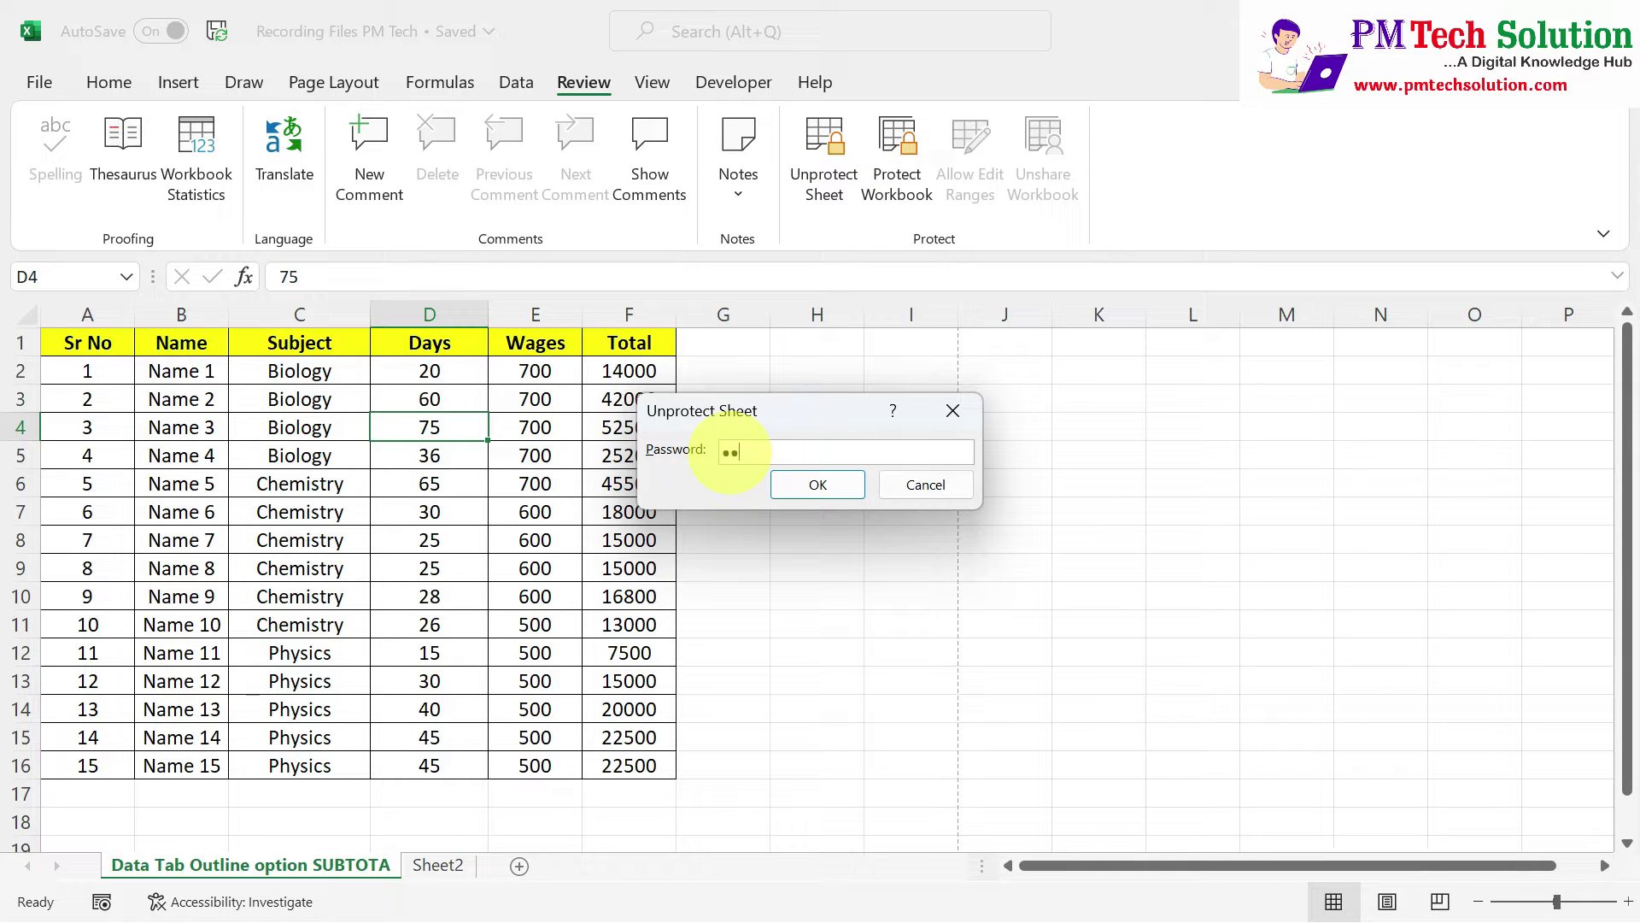
{"action": "left_click", "coordinate": [837, 486]}
- Change Name 5's Days in D6 from 65 to 55, making its Total 38500
{"action": "left_click", "coordinate": [351, 513]}
{"action": "left_click", "coordinate": [907, 468]}
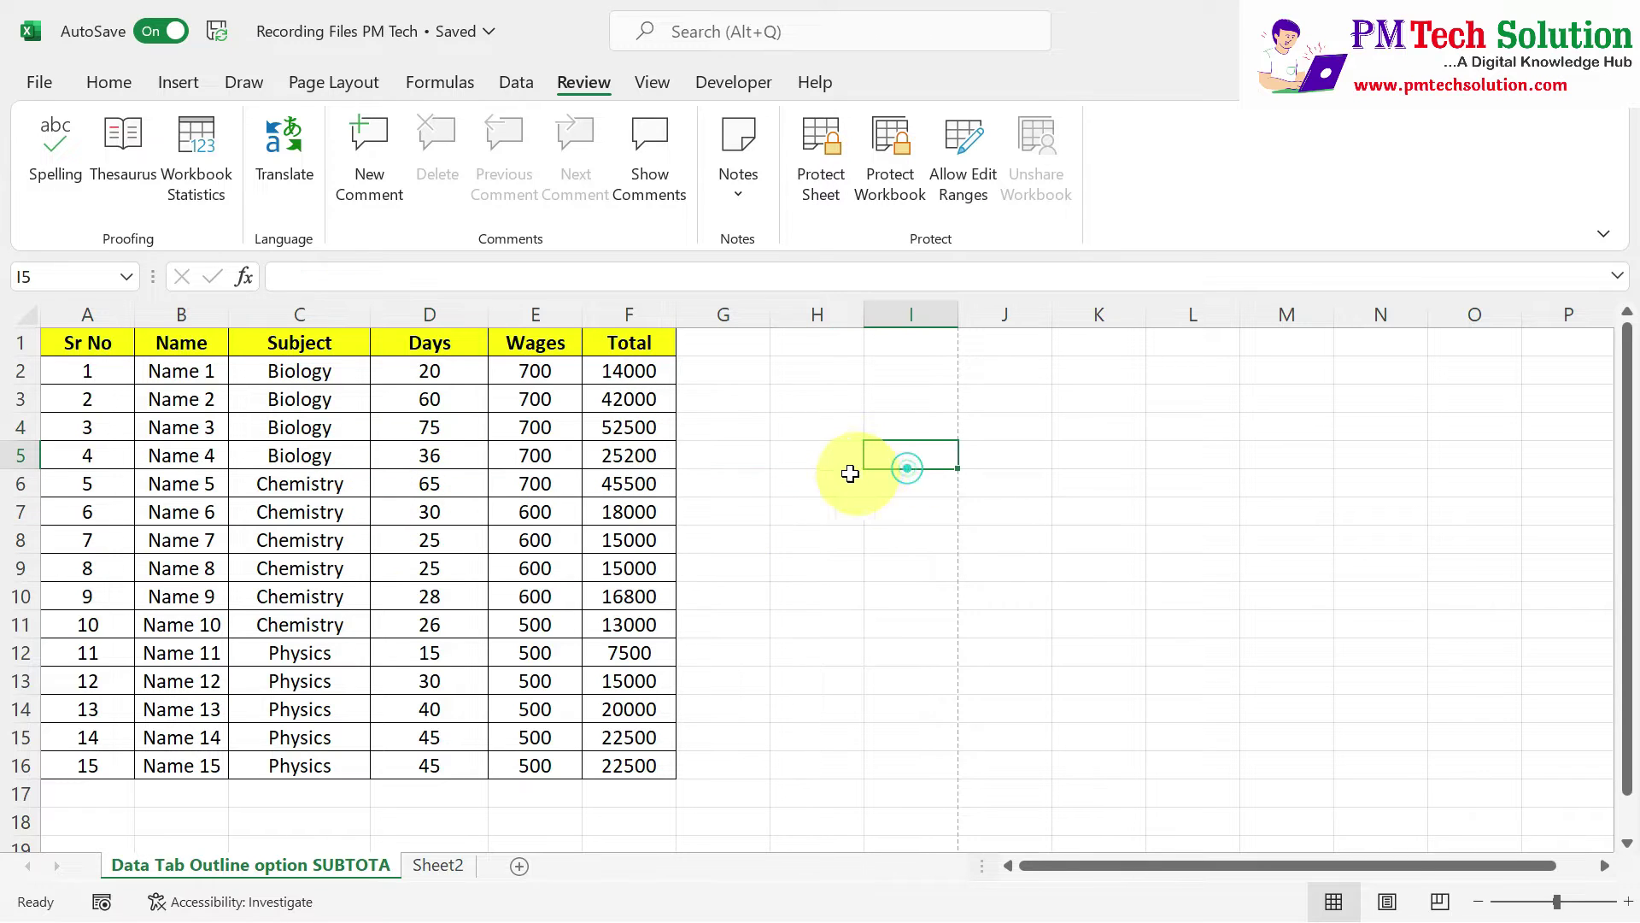
{"action": "left_click", "coordinate": [352, 472]}
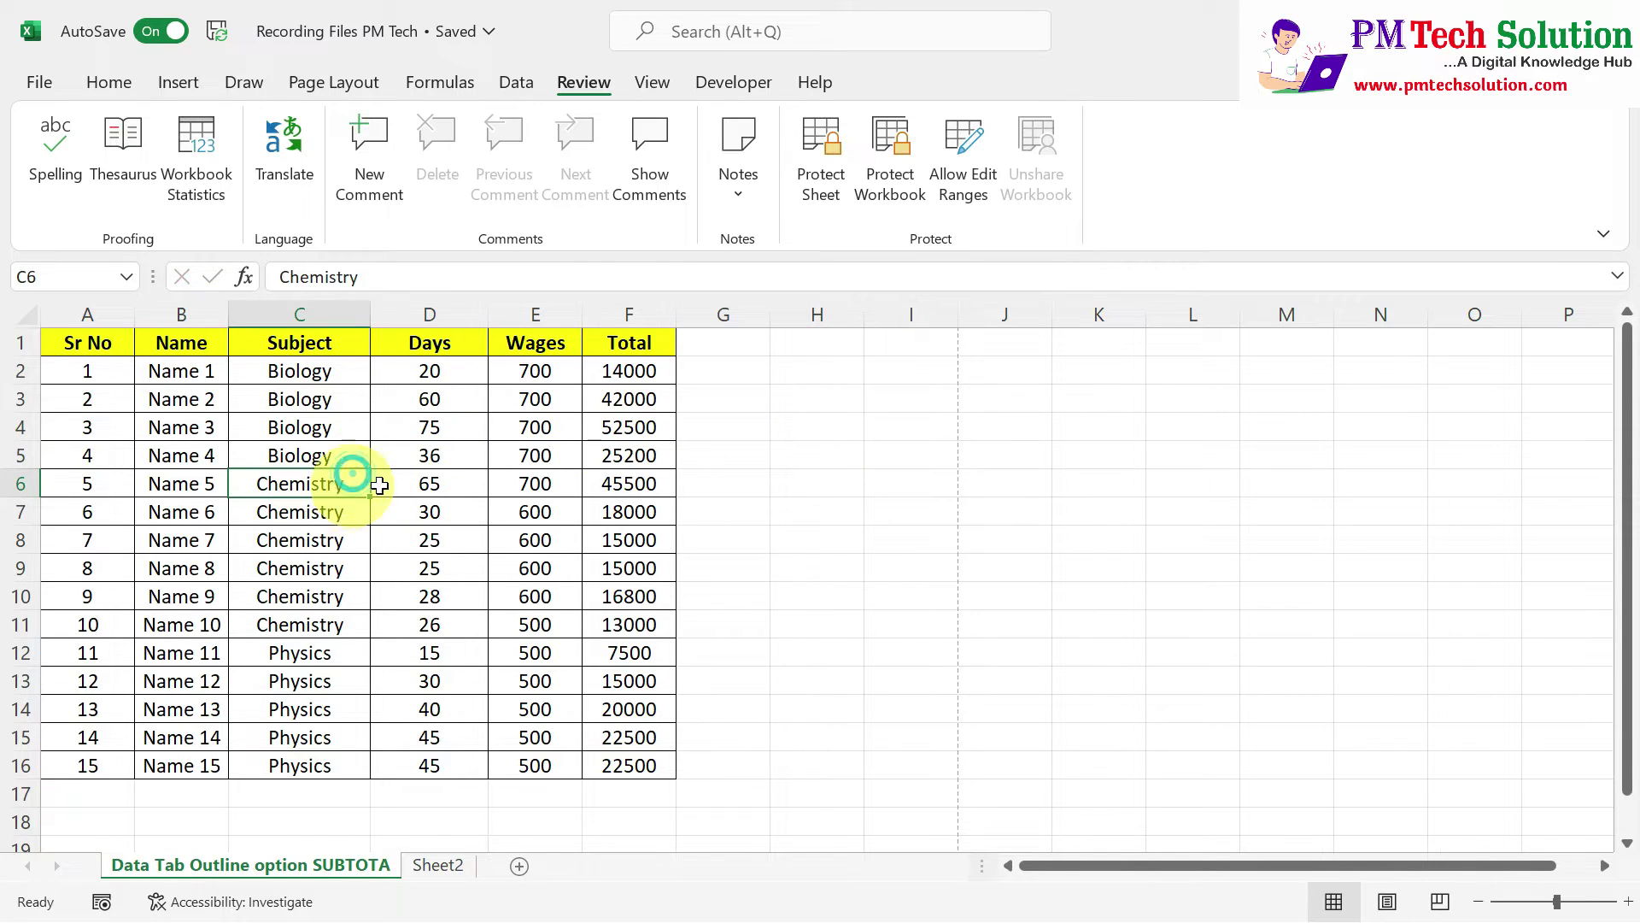
{"action": "left_click", "coordinate": [411, 482]}
{"action": "type", "text": "5"}
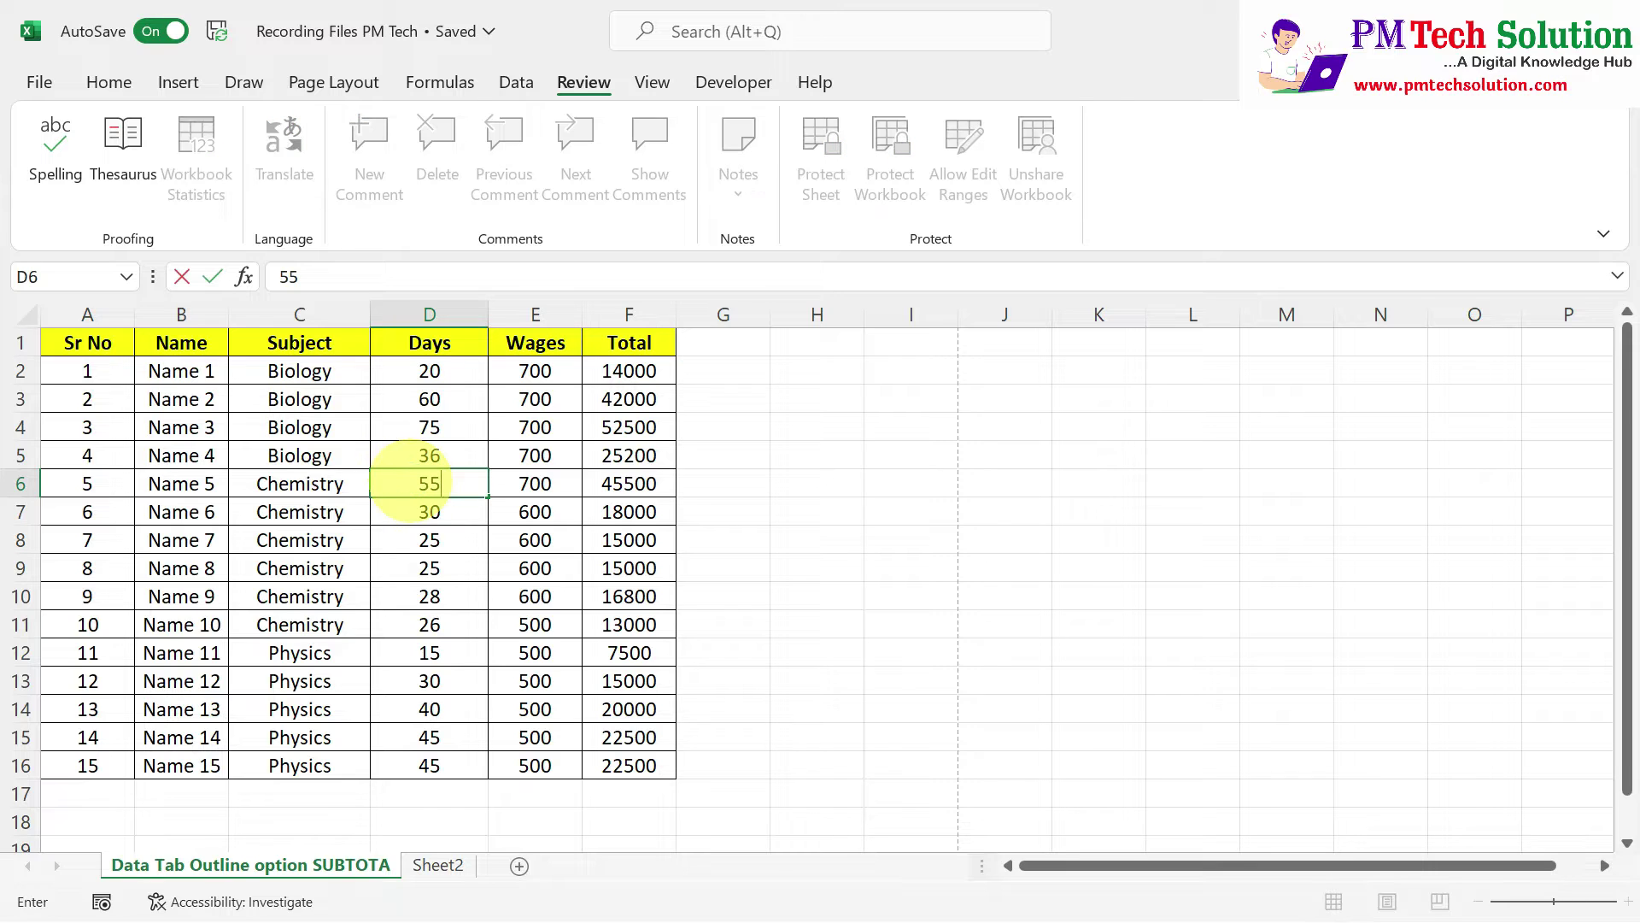
{"action": "key", "text": "Return"}
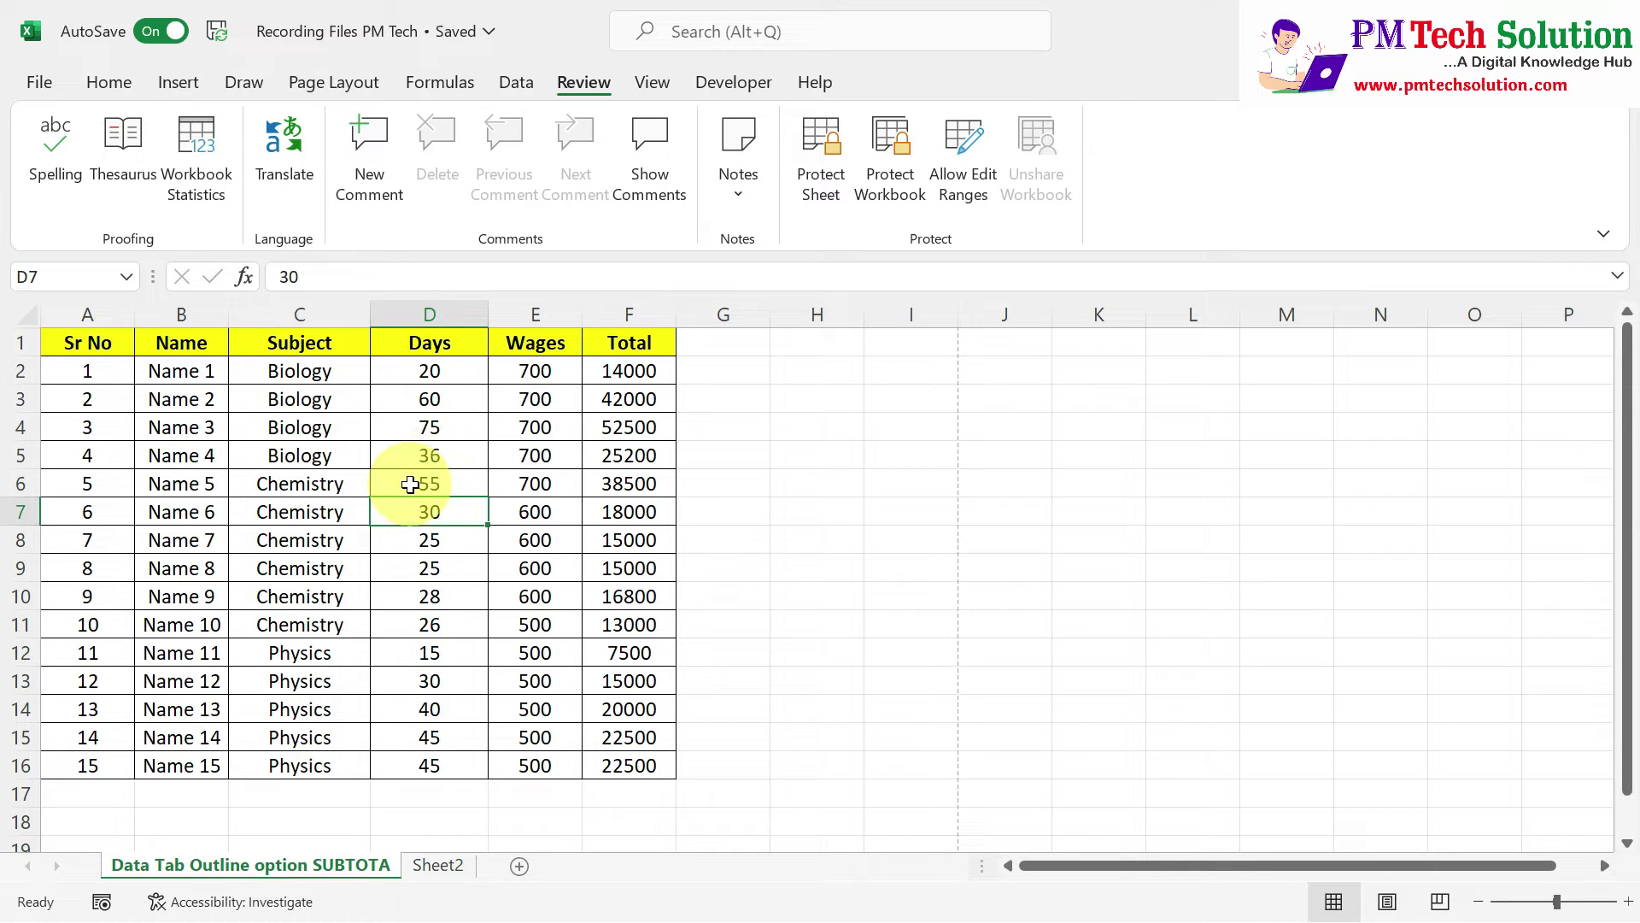
{"action": "left_click", "coordinate": [911, 680]}
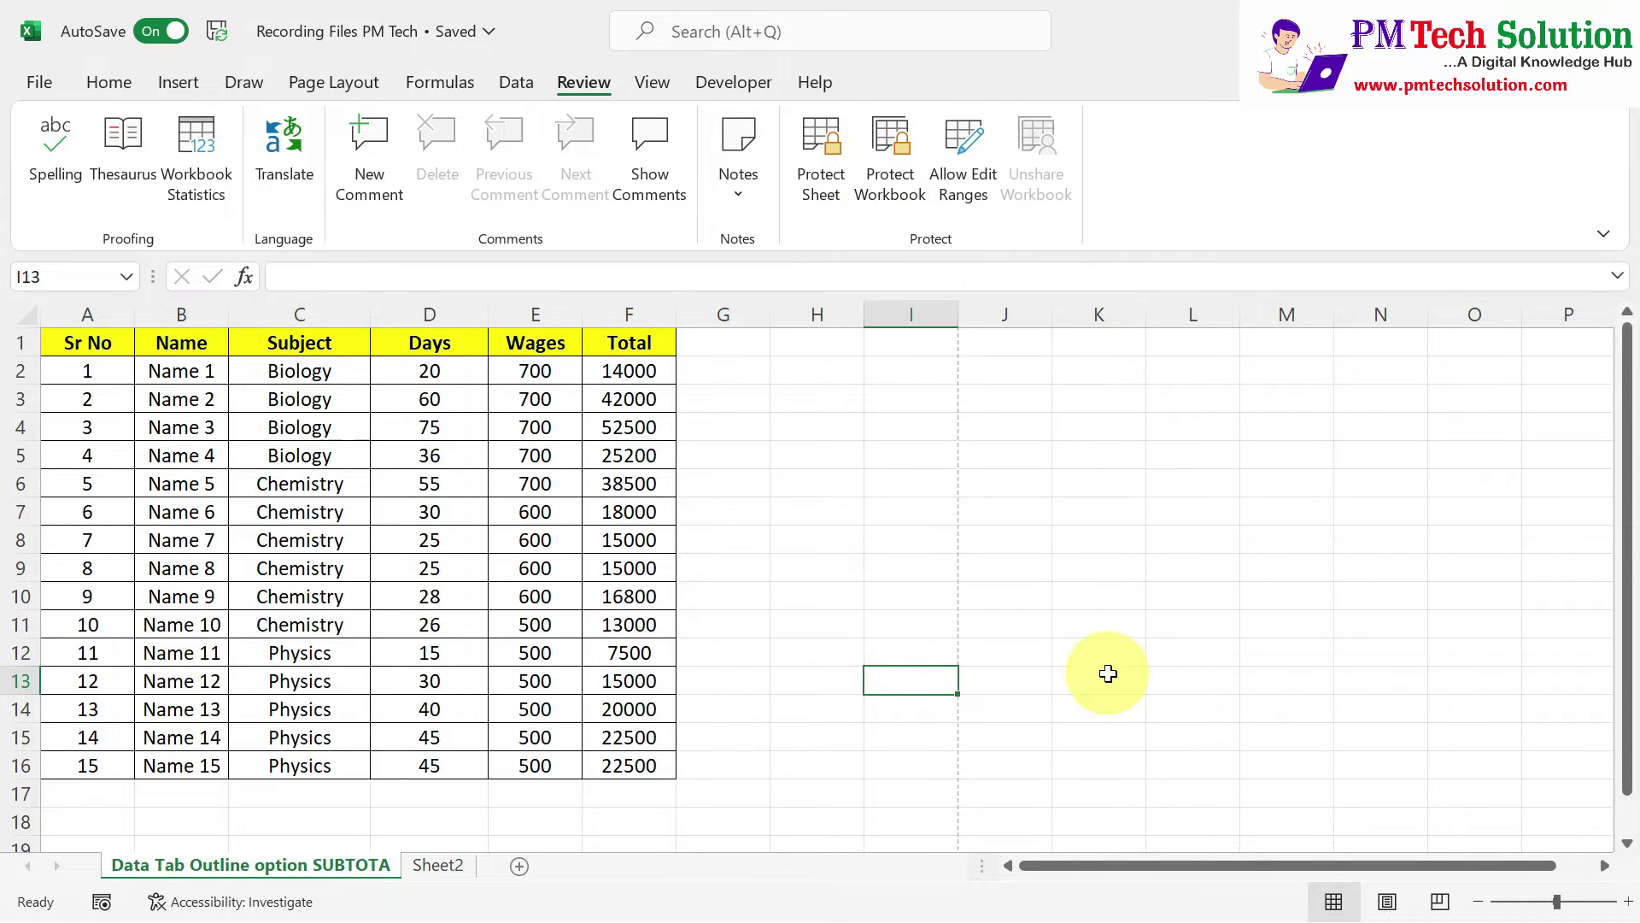
- Lock the workbook structure with Structure checked and a confirmed password
{"action": "left_click", "coordinate": [885, 147]}
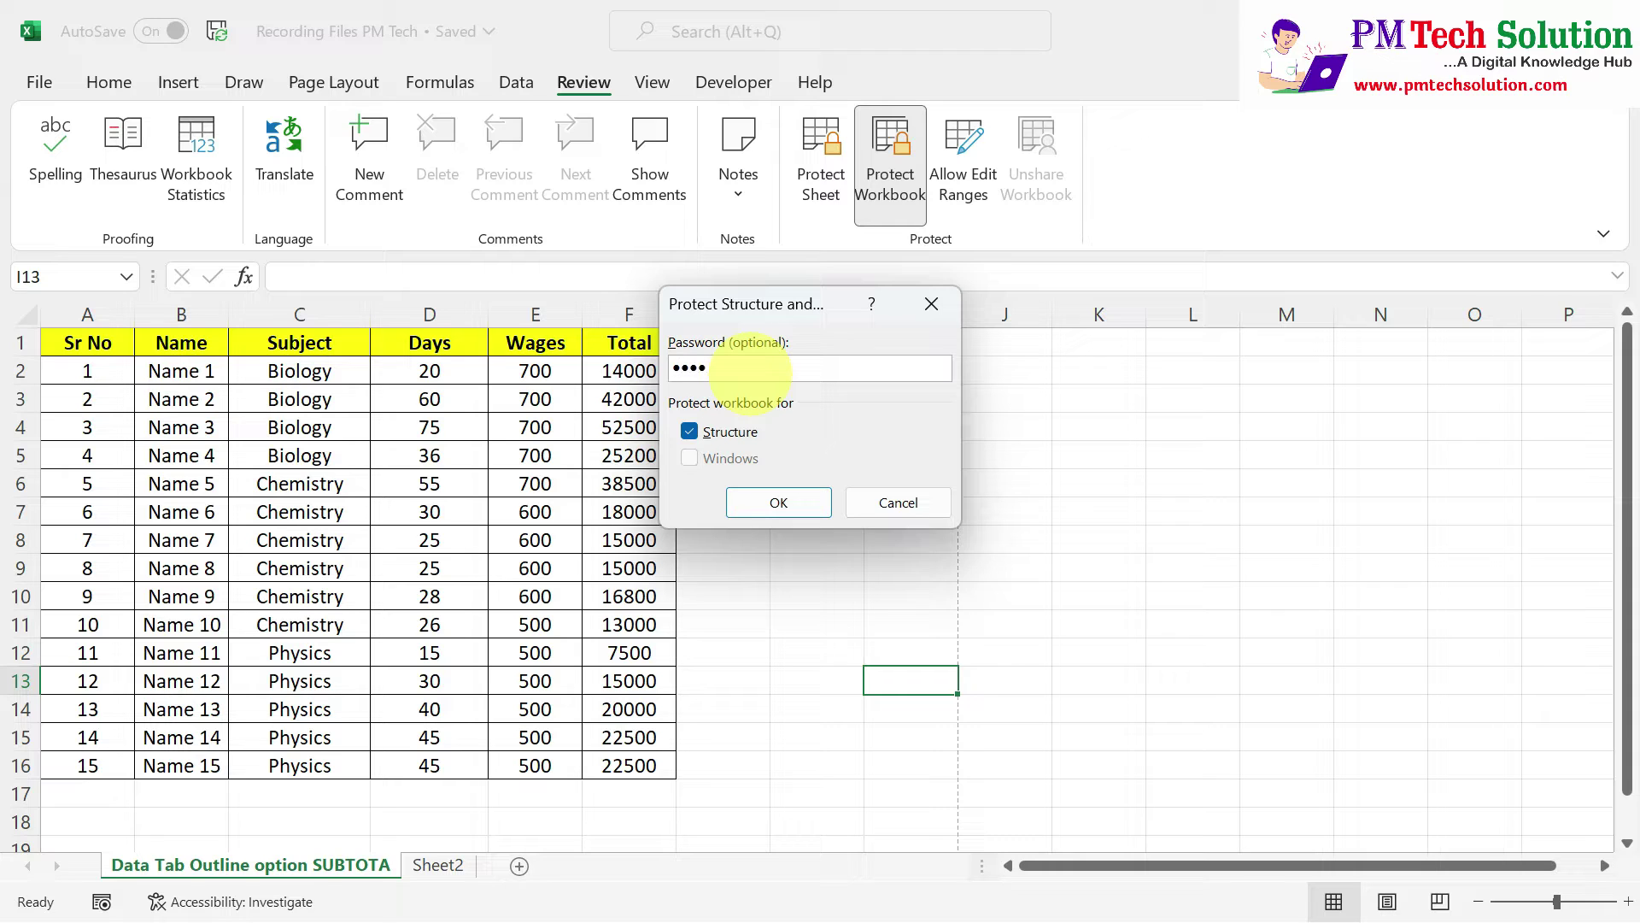
{"action": "left_click", "coordinate": [780, 503]}
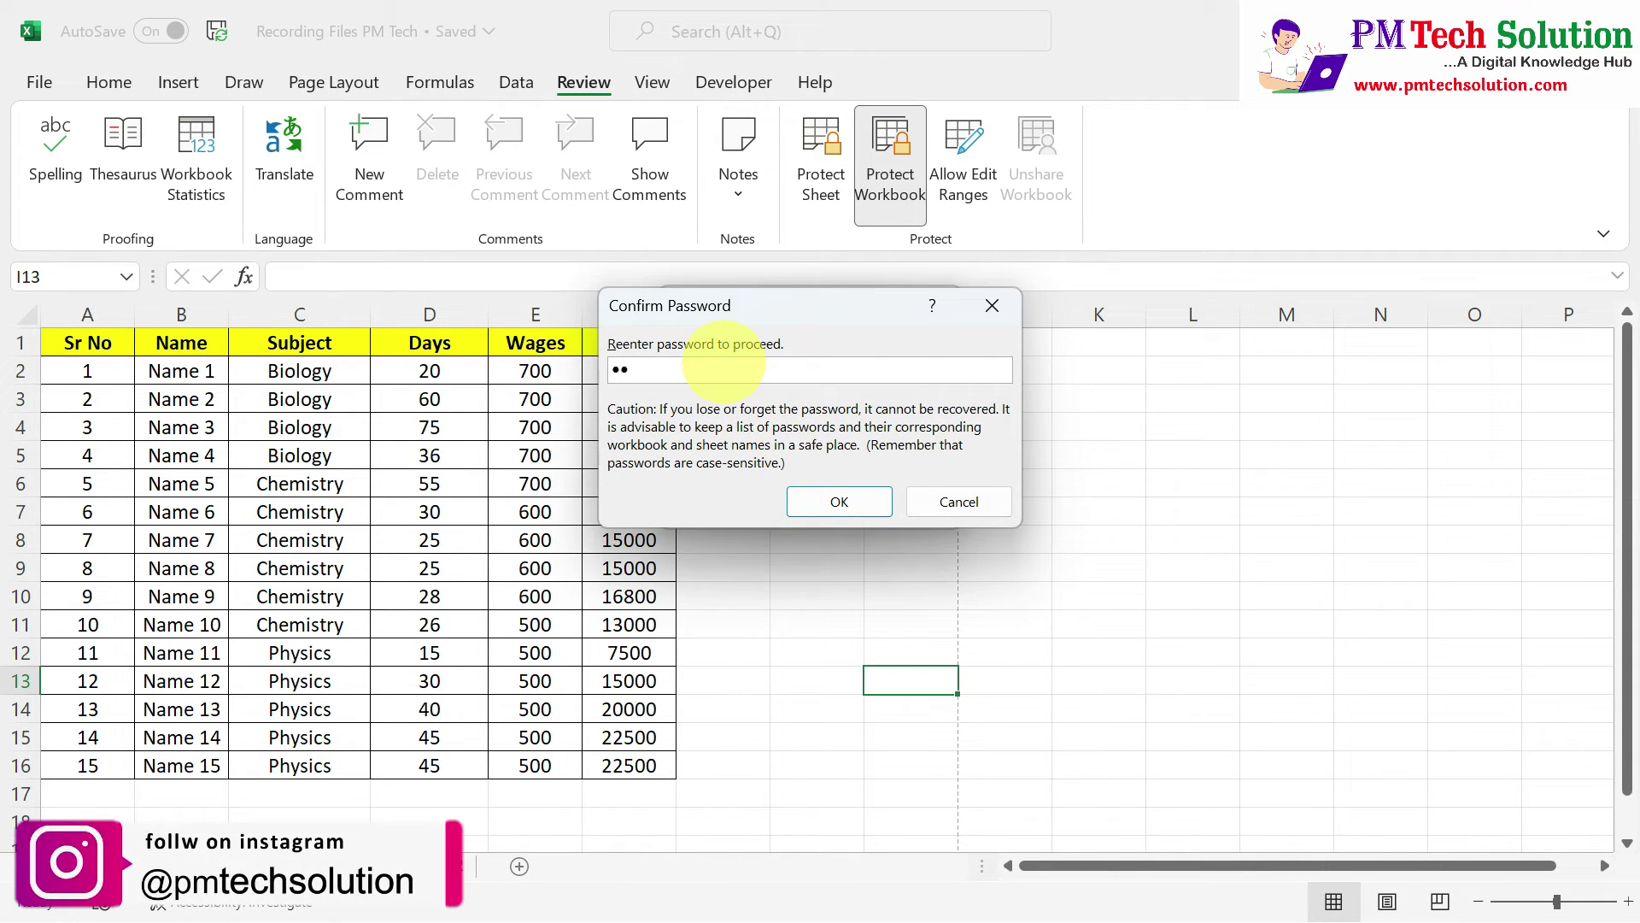
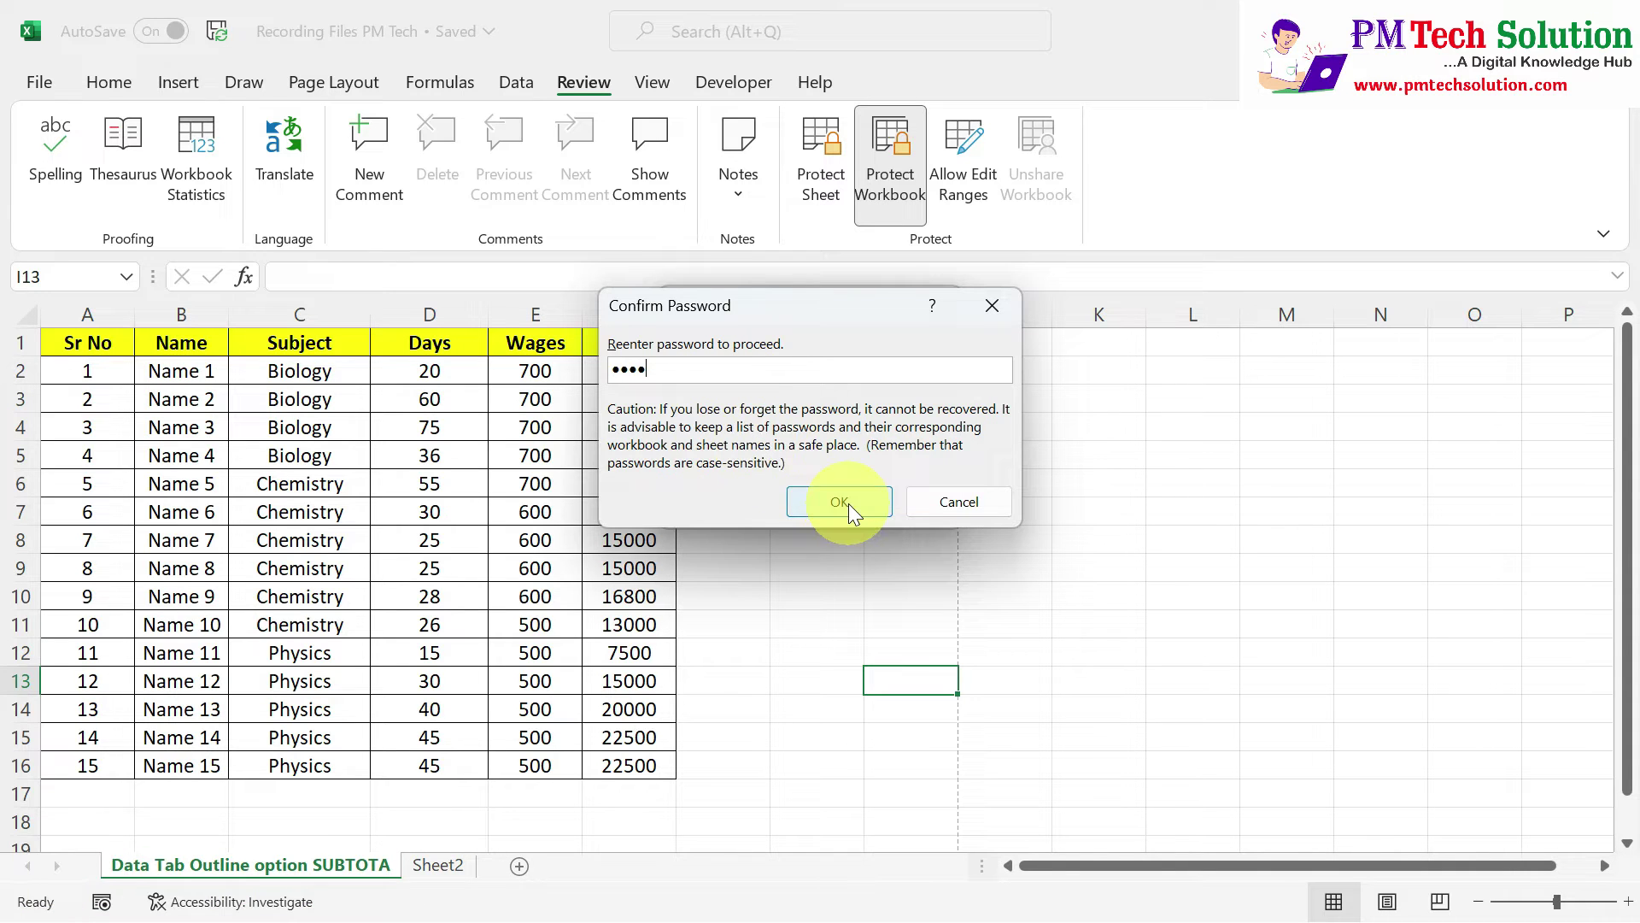
{"action": "left_click", "coordinate": [848, 504]}
{"action": "left_click", "coordinate": [816, 427]}
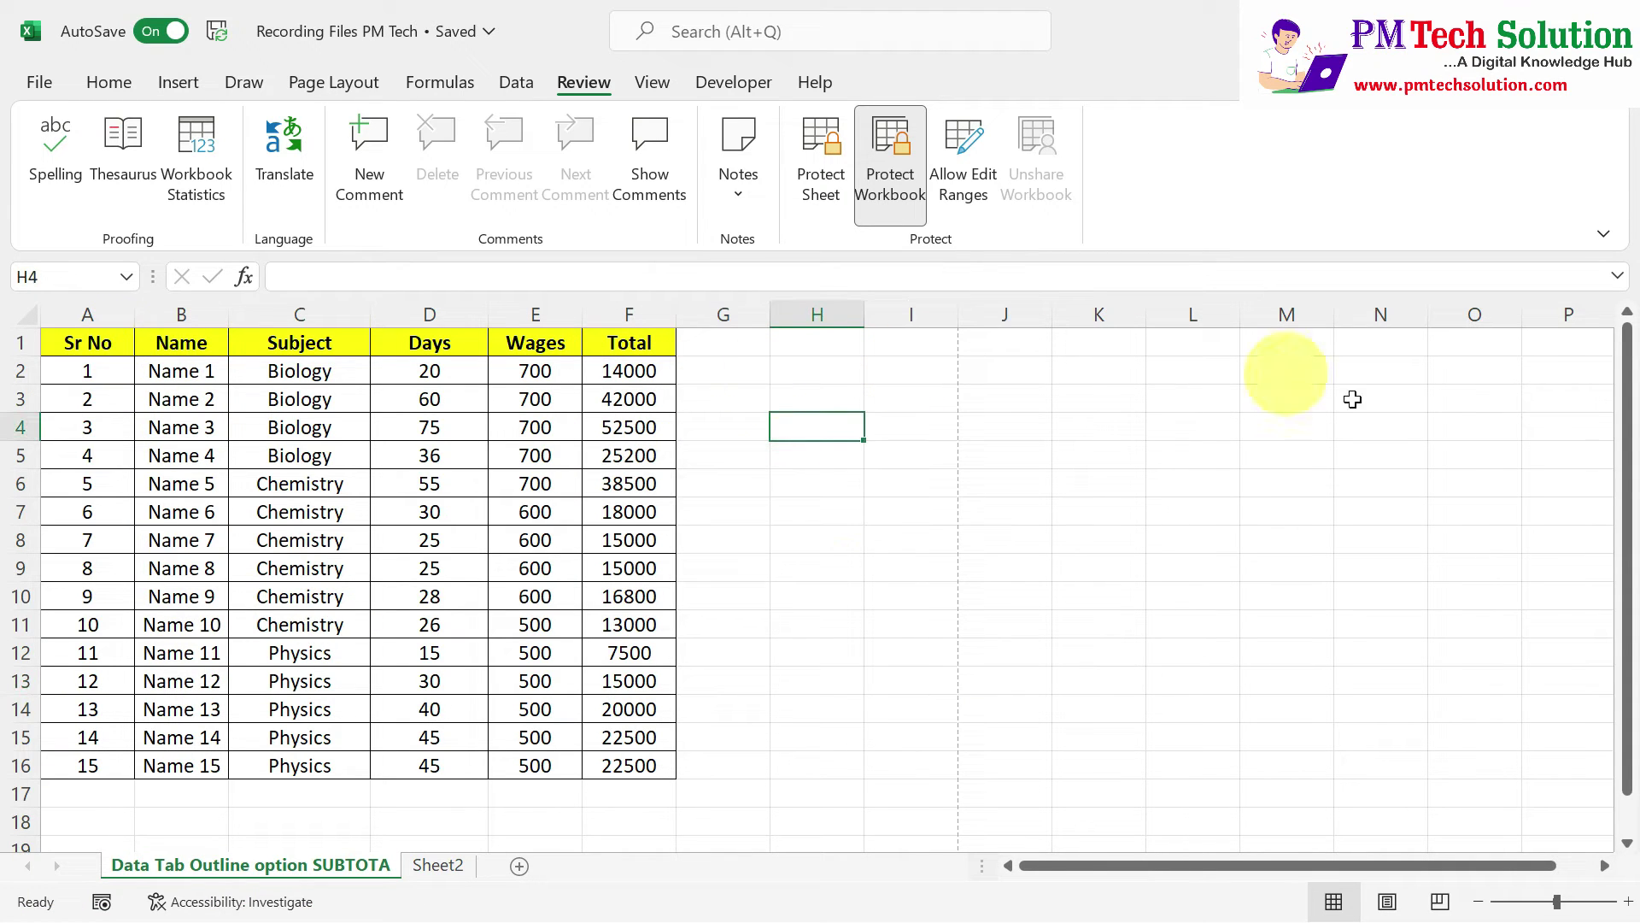
{"action": "left_click", "coordinate": [911, 624]}
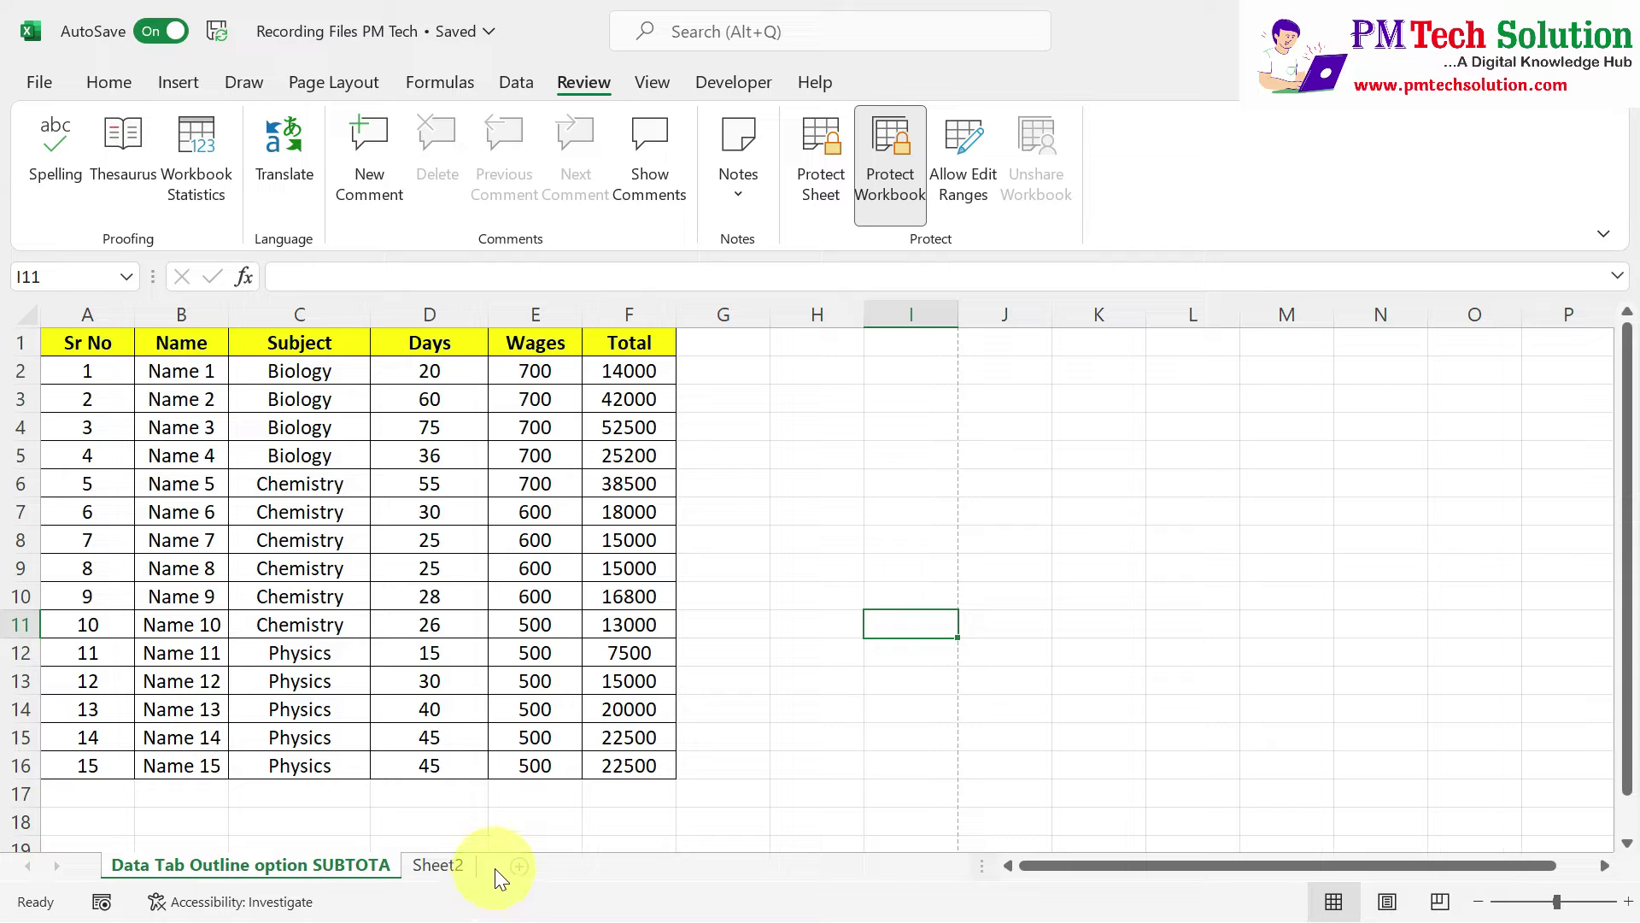
{"action": "left_click", "coordinate": [438, 864]}
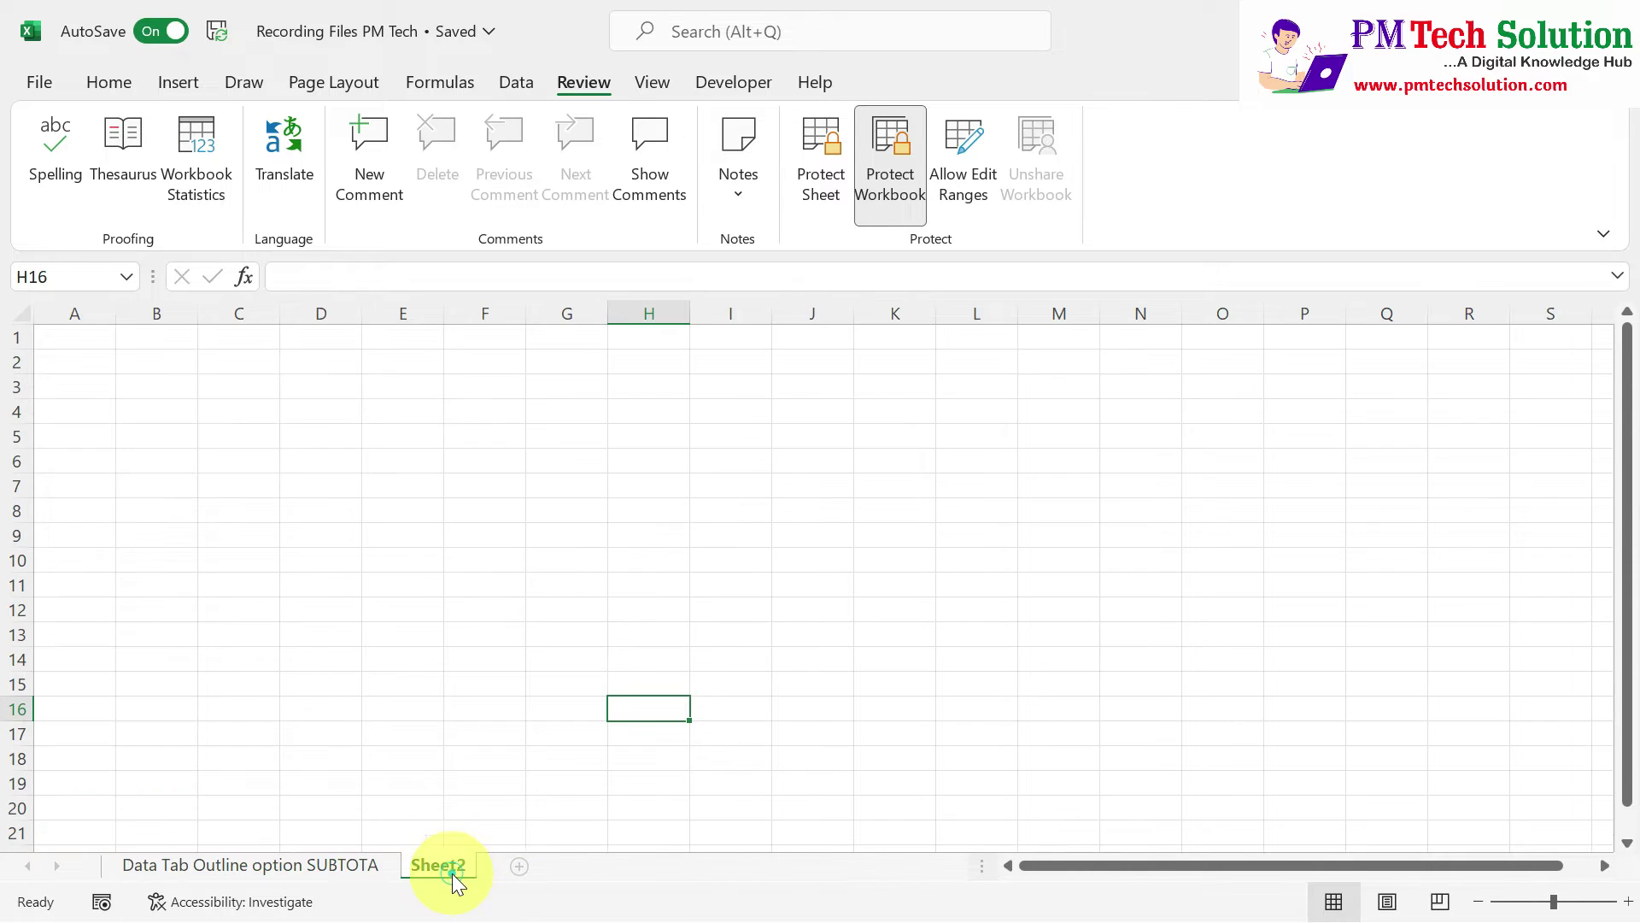
{"action": "left_click", "coordinate": [350, 864]}
{"action": "left_click", "coordinate": [723, 424]}
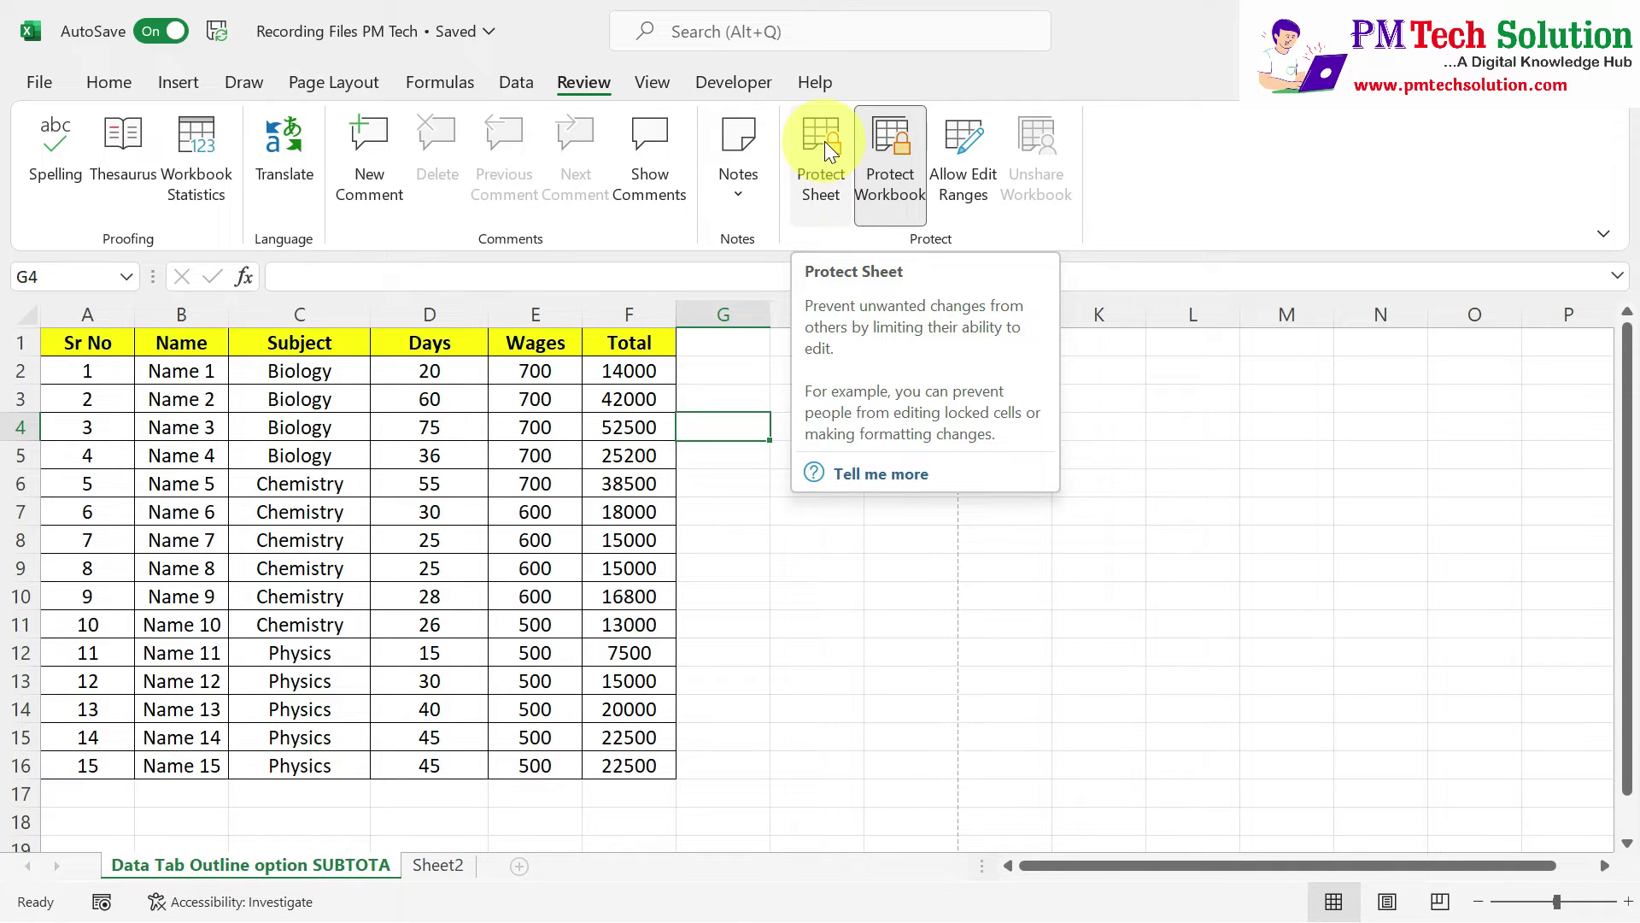
- Unprotect the workbook structure by entering its password in Unprotect Workbook
{"action": "left_click", "coordinate": [895, 141]}
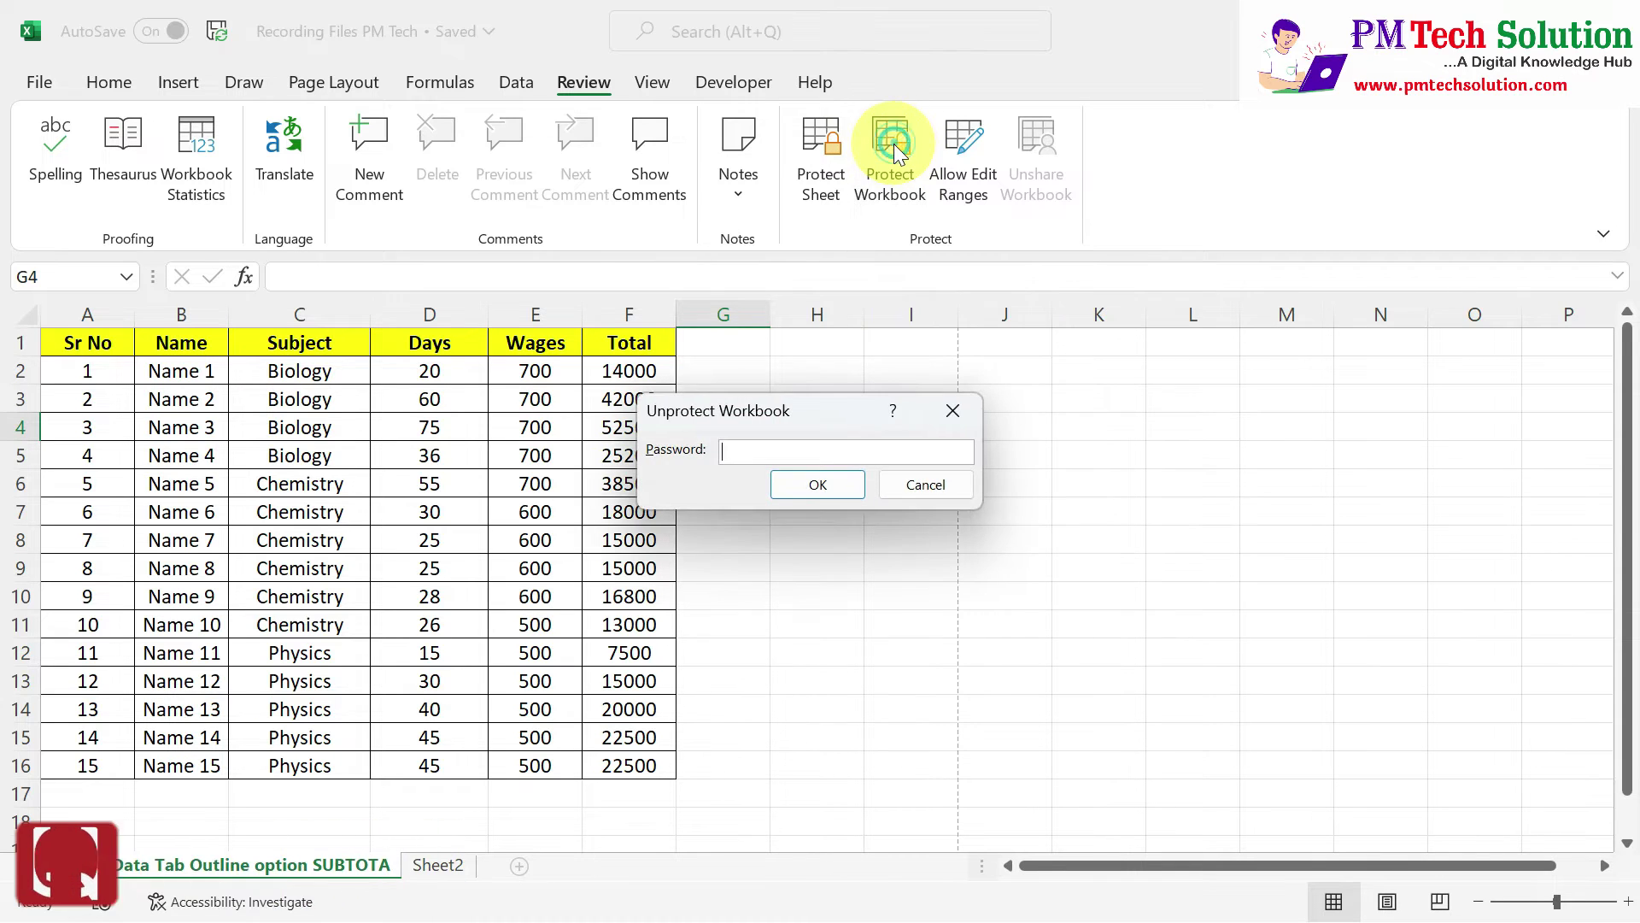
{"action": "type", "text": "1"}
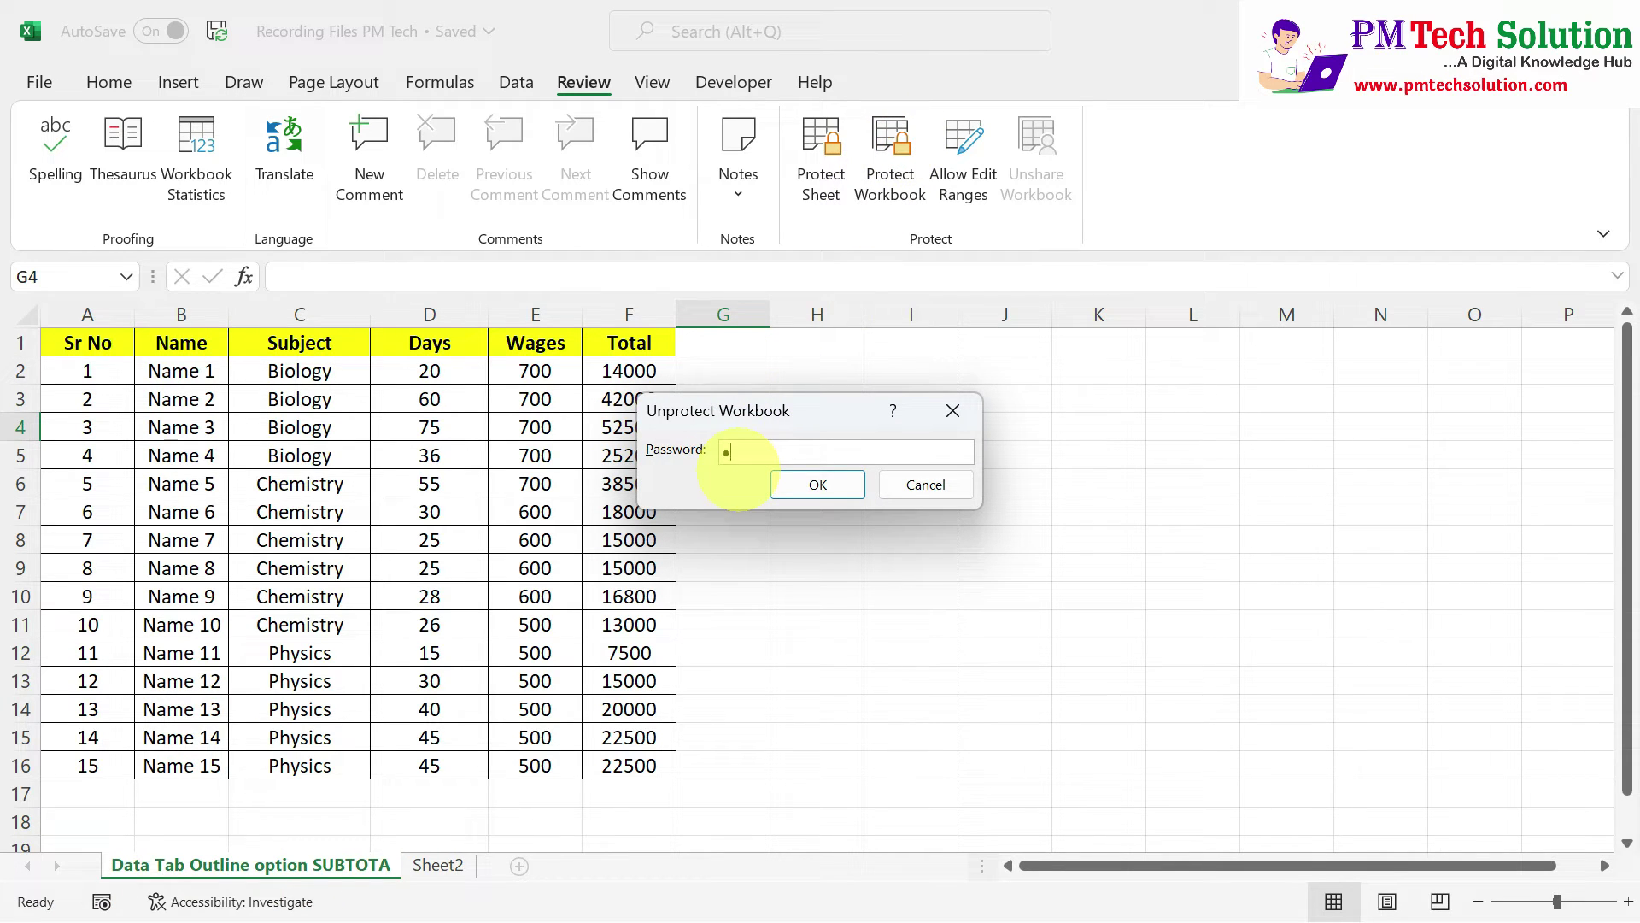
{"action": "left_click", "coordinate": [834, 491]}
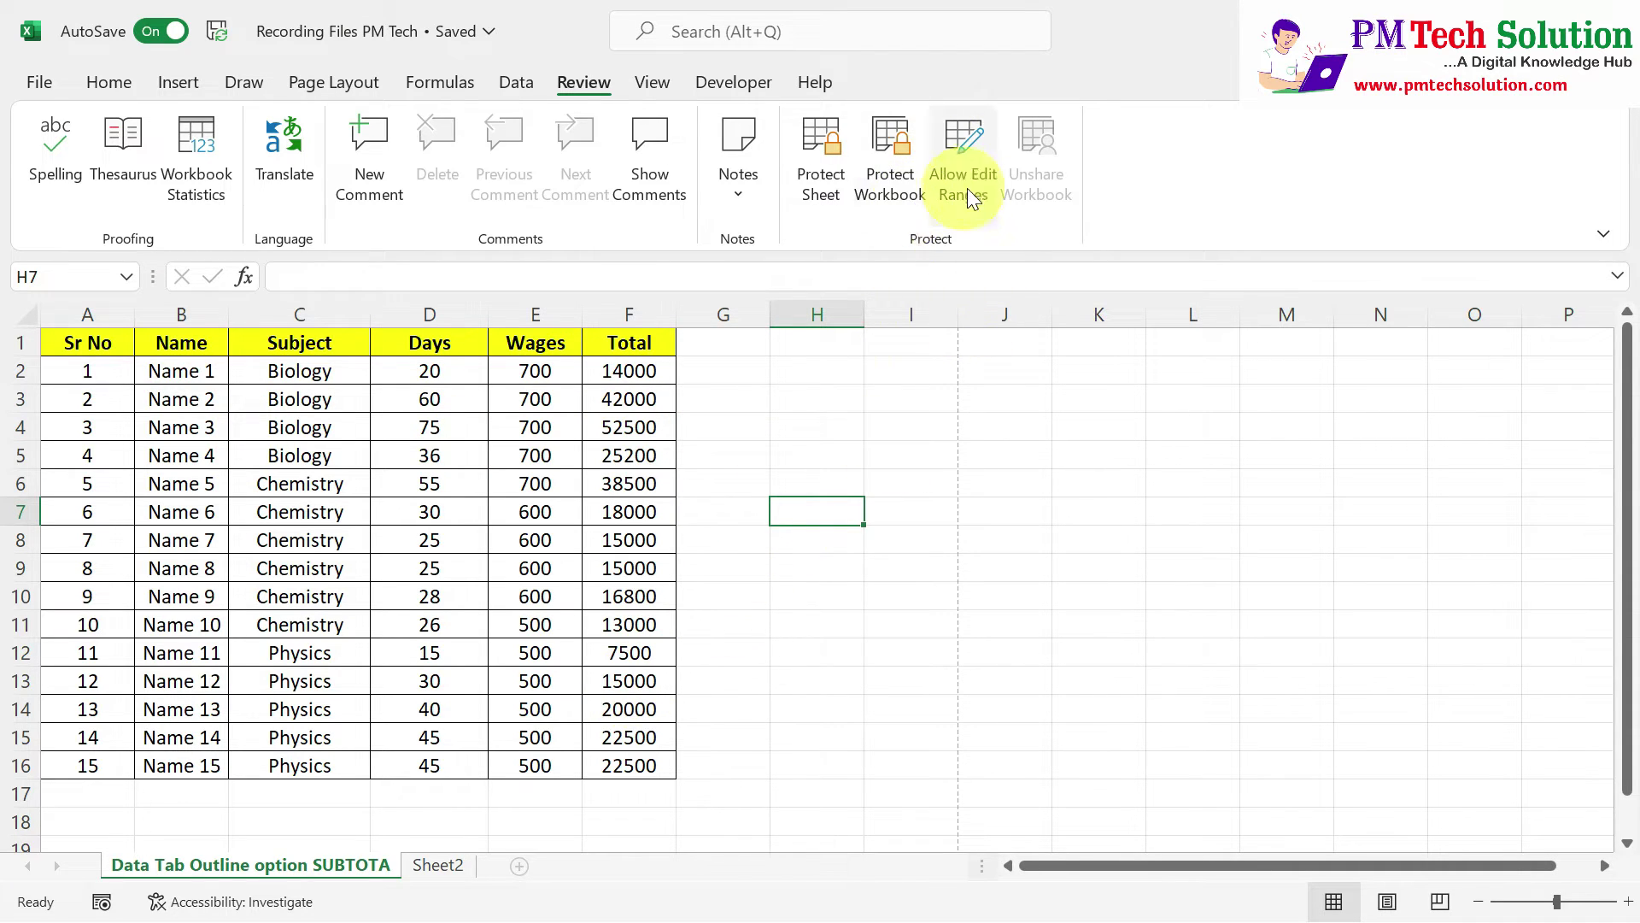
- Protect the sheet with a confirmed password, allowing format cells, columns, rows and insert columns, rows
{"action": "left_click", "coordinate": [821, 154]}
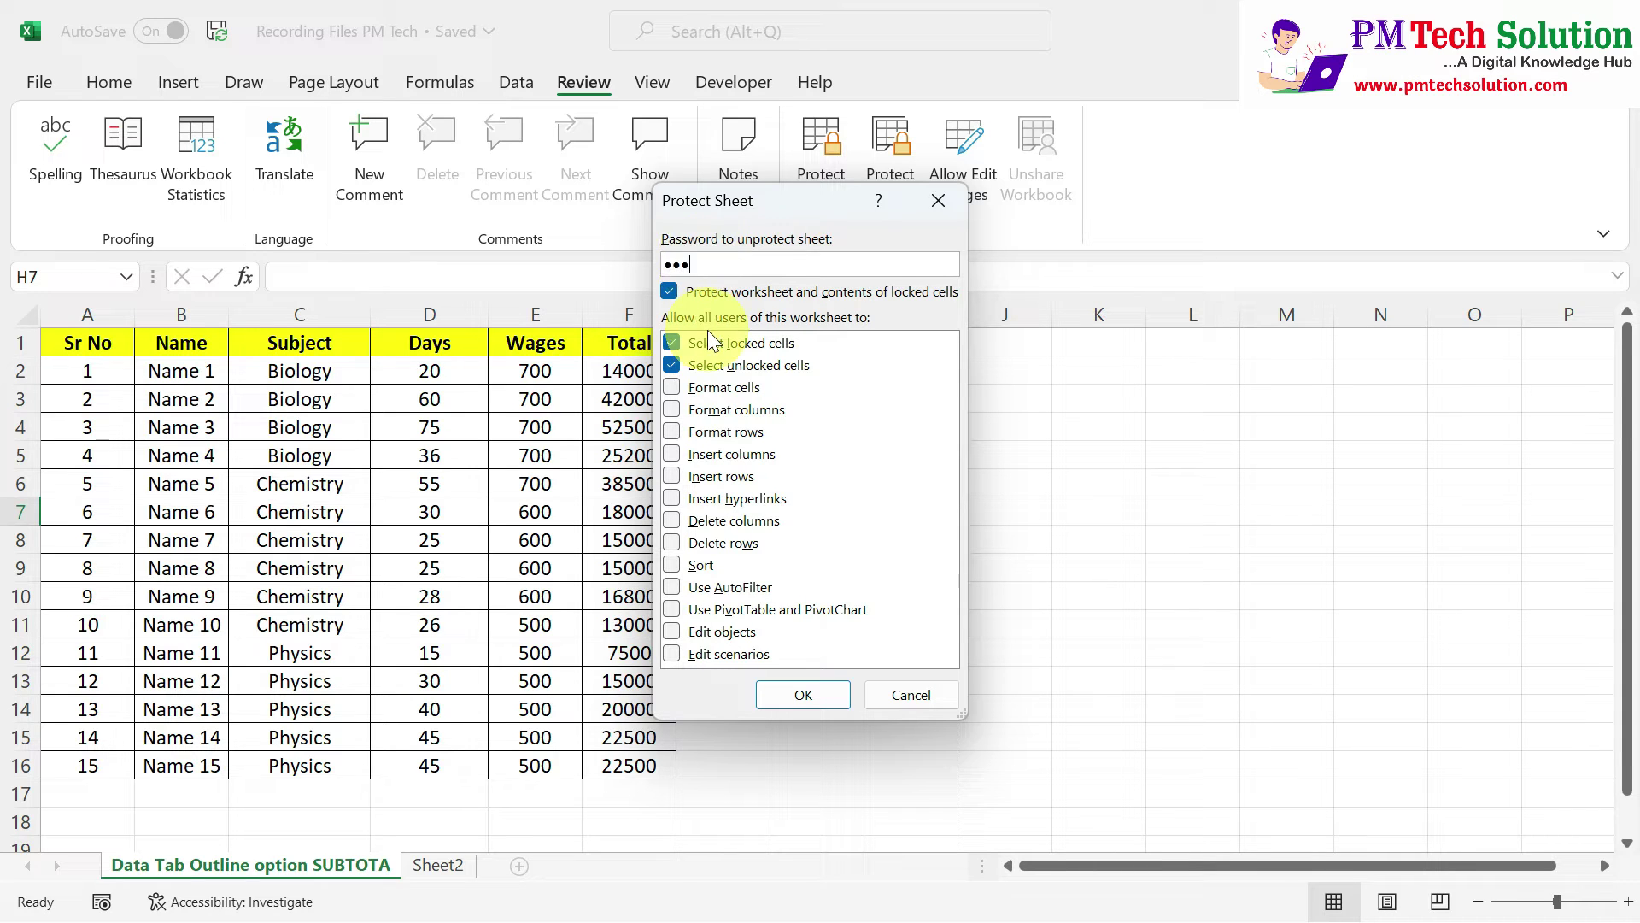
{"action": "left_click", "coordinate": [673, 388]}
{"action": "left_click", "coordinate": [670, 411]}
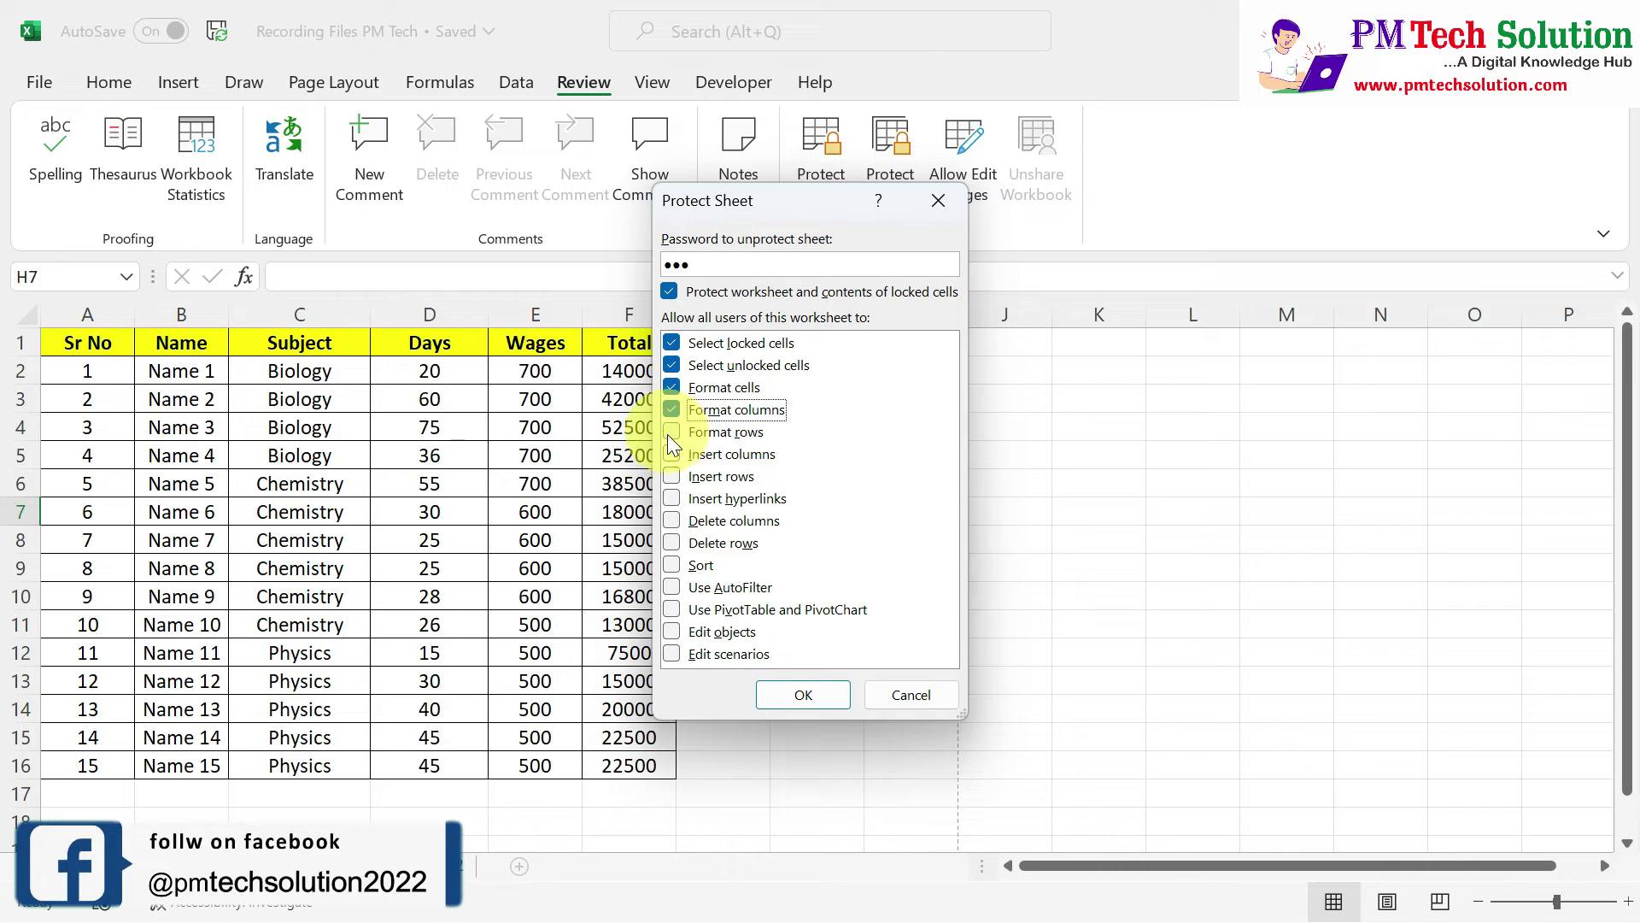
{"action": "left_click", "coordinate": [670, 433]}
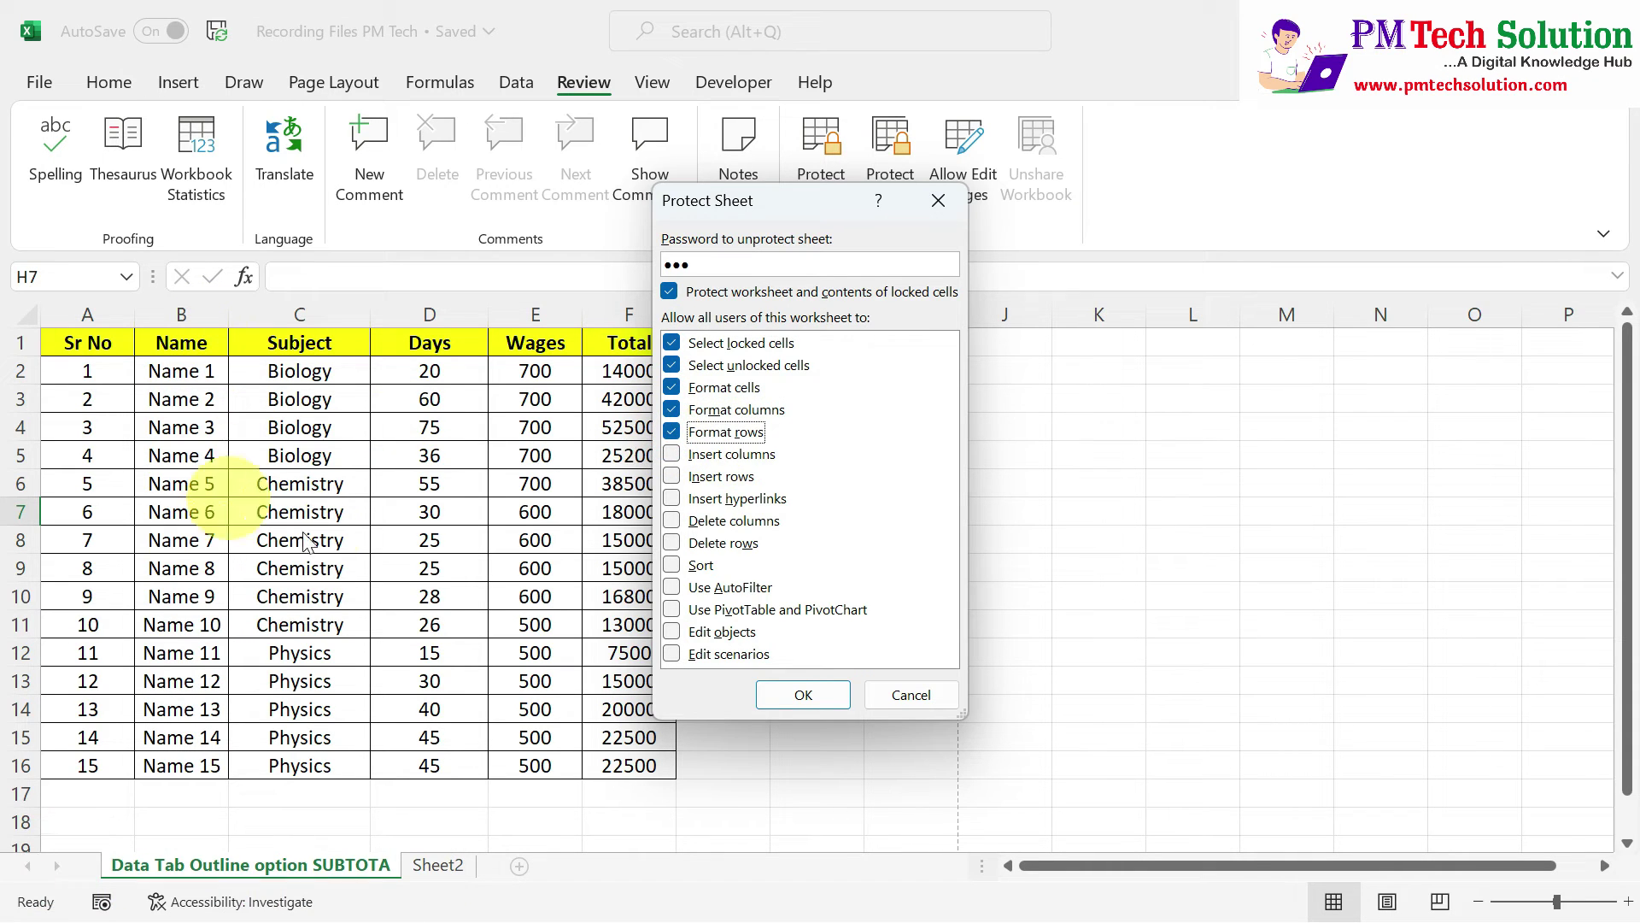
{"action": "left_click", "coordinate": [673, 455]}
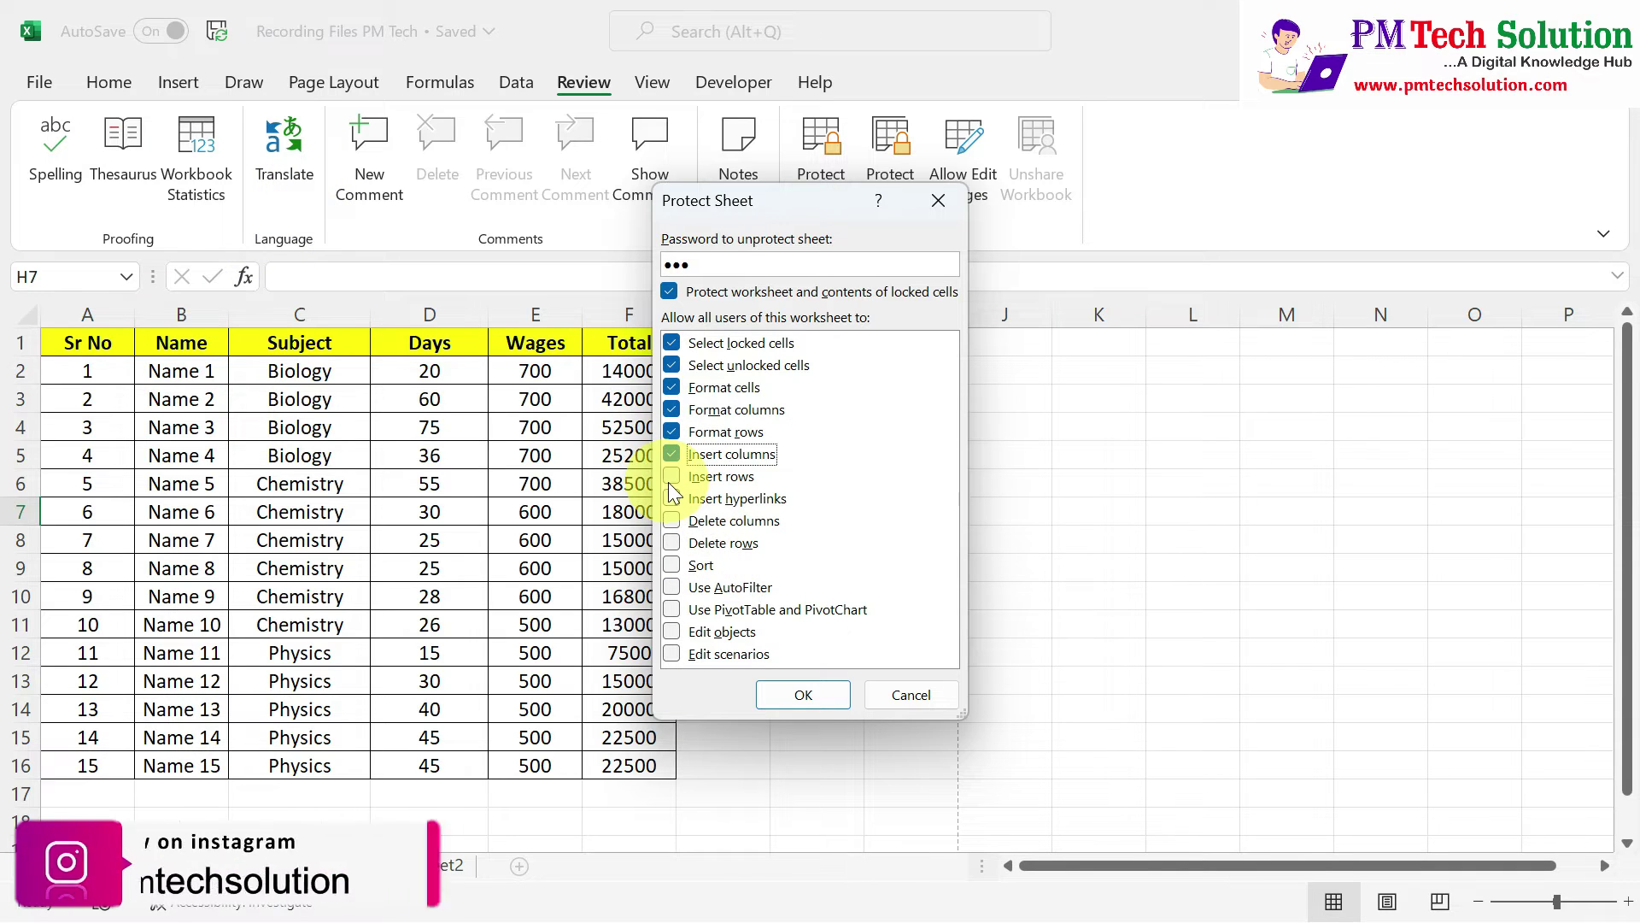
{"action": "left_click", "coordinate": [673, 476]}
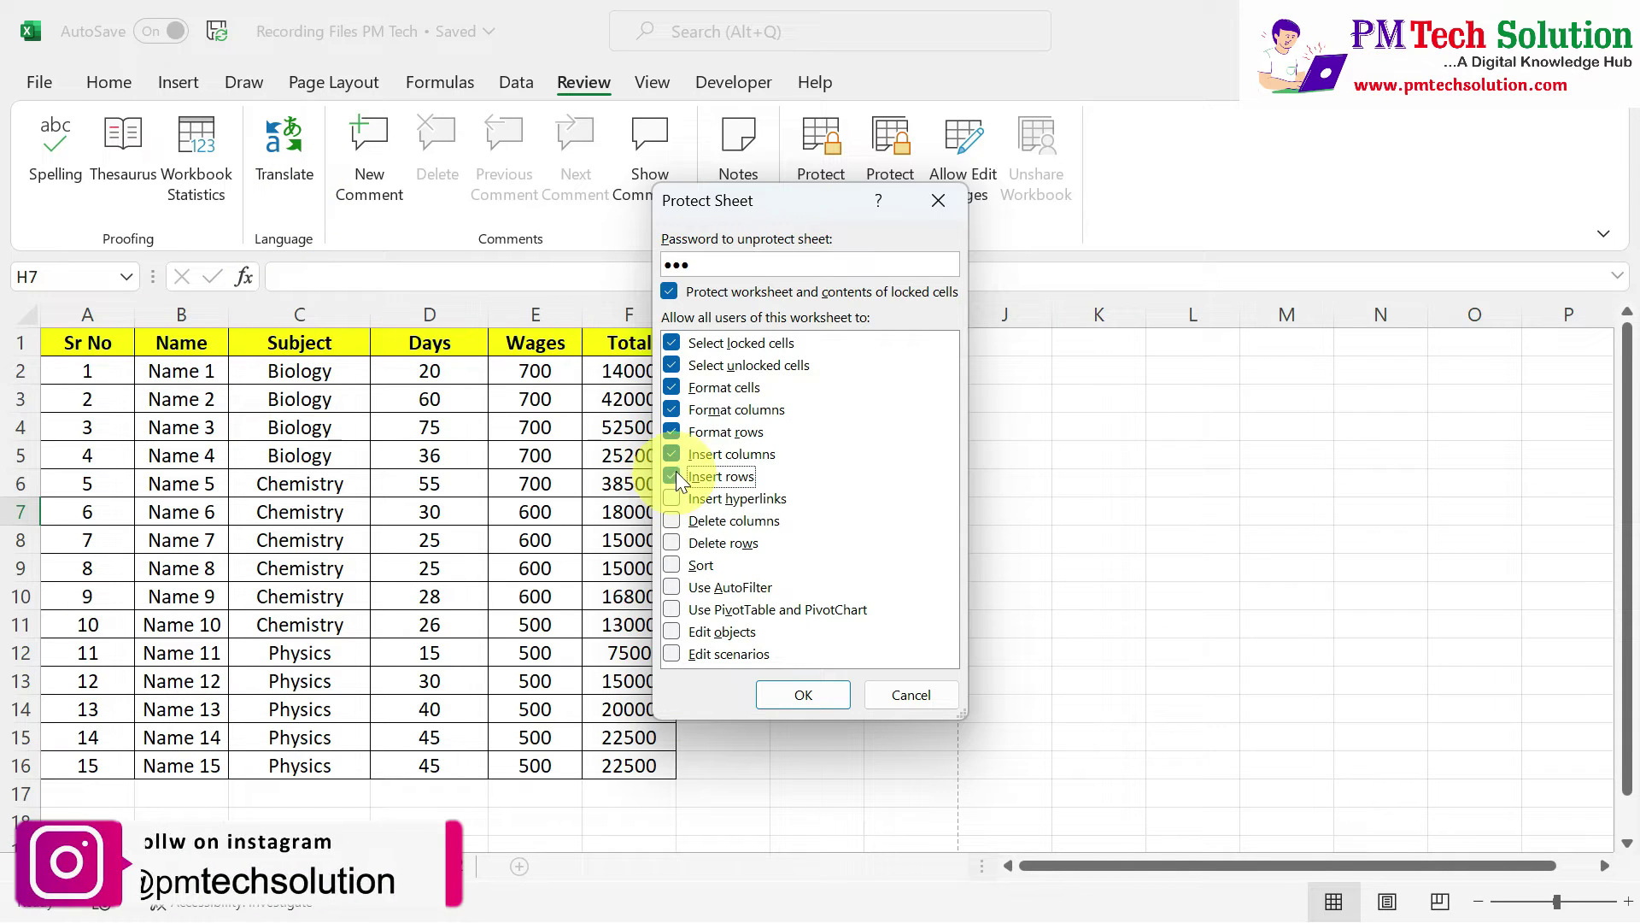
{"action": "left_click", "coordinate": [809, 690]}
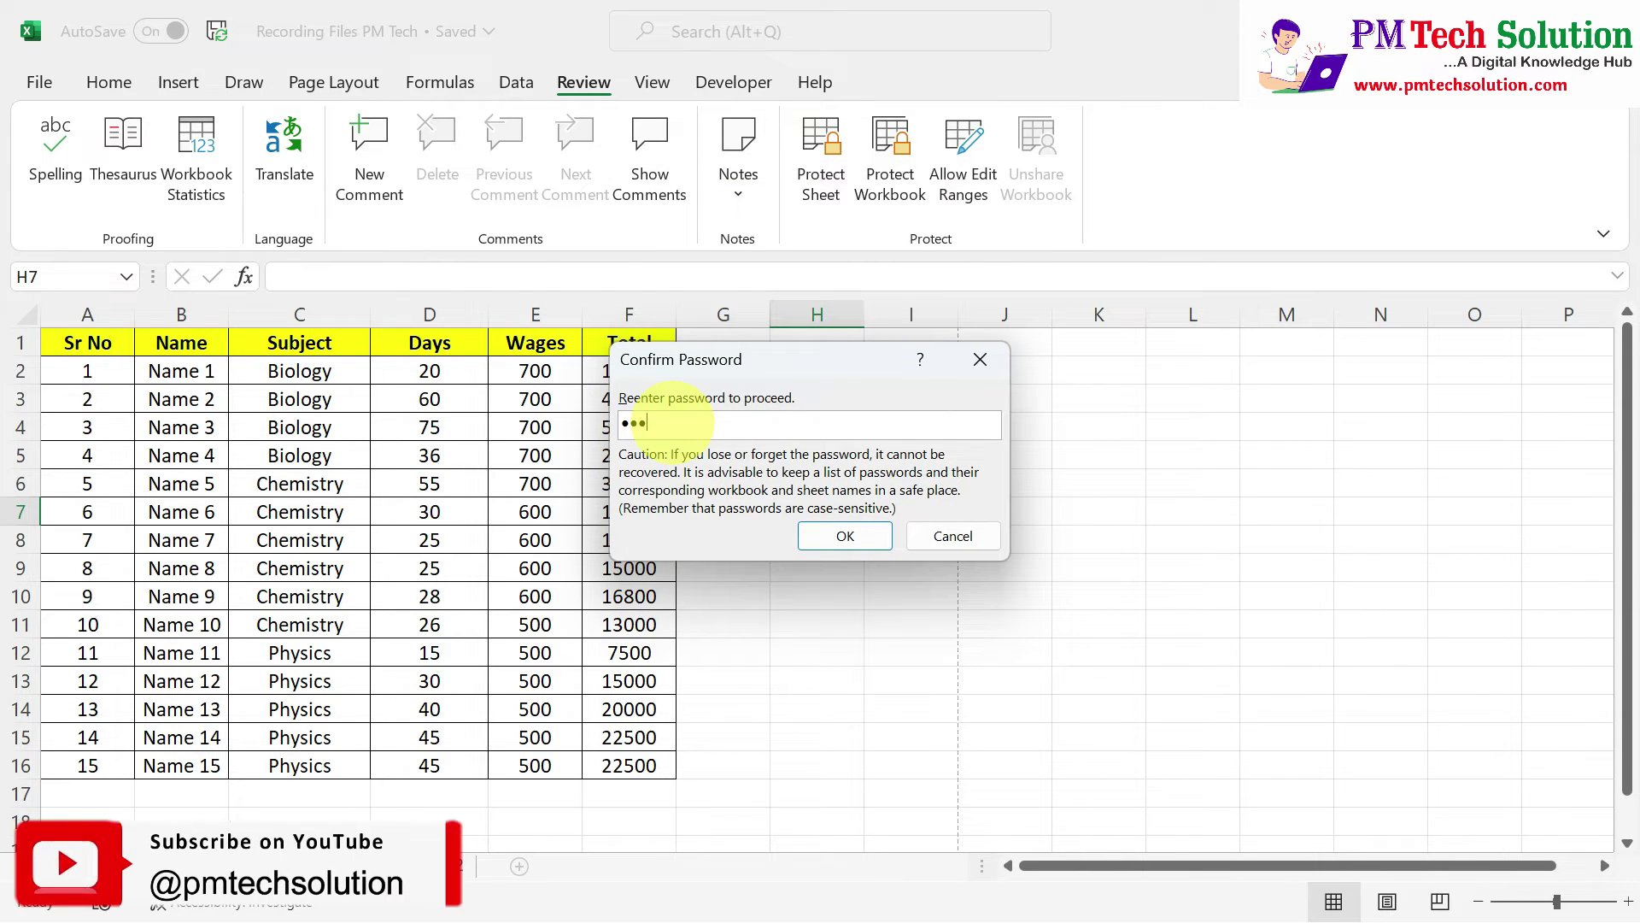
{"action": "left_click", "coordinate": [842, 531]}
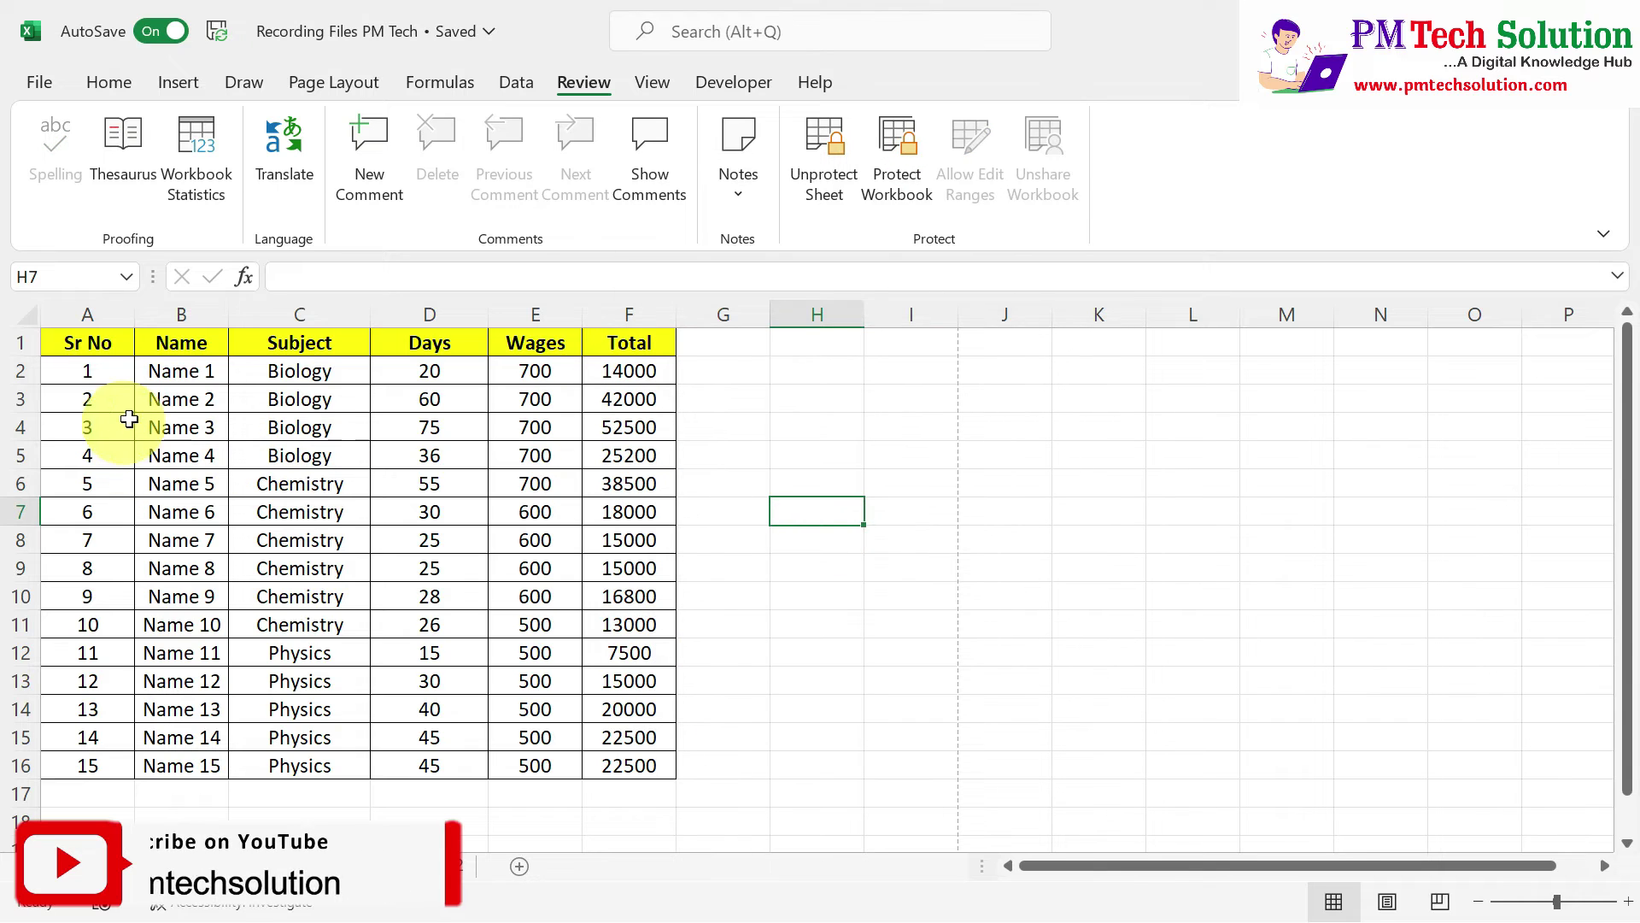
- Try editing the Name 2 cell and dismiss the protected-sheet warning
{"action": "left_click", "coordinate": [188, 396]}
{"action": "double_click", "coordinate": [188, 392]}
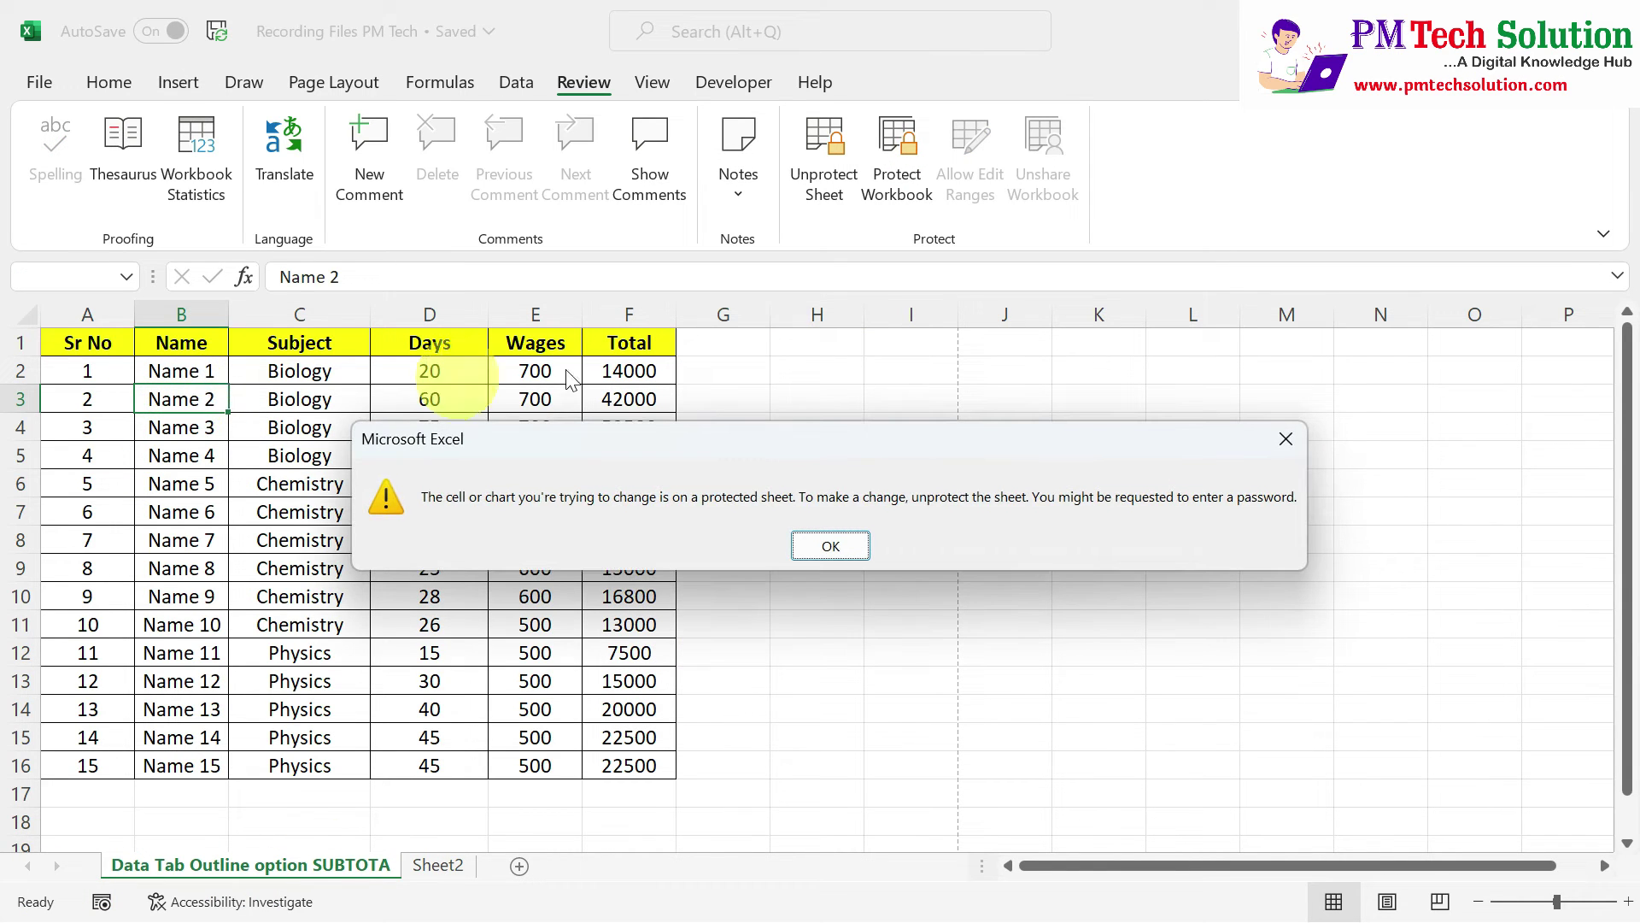
{"action": "left_click", "coordinate": [833, 539]}
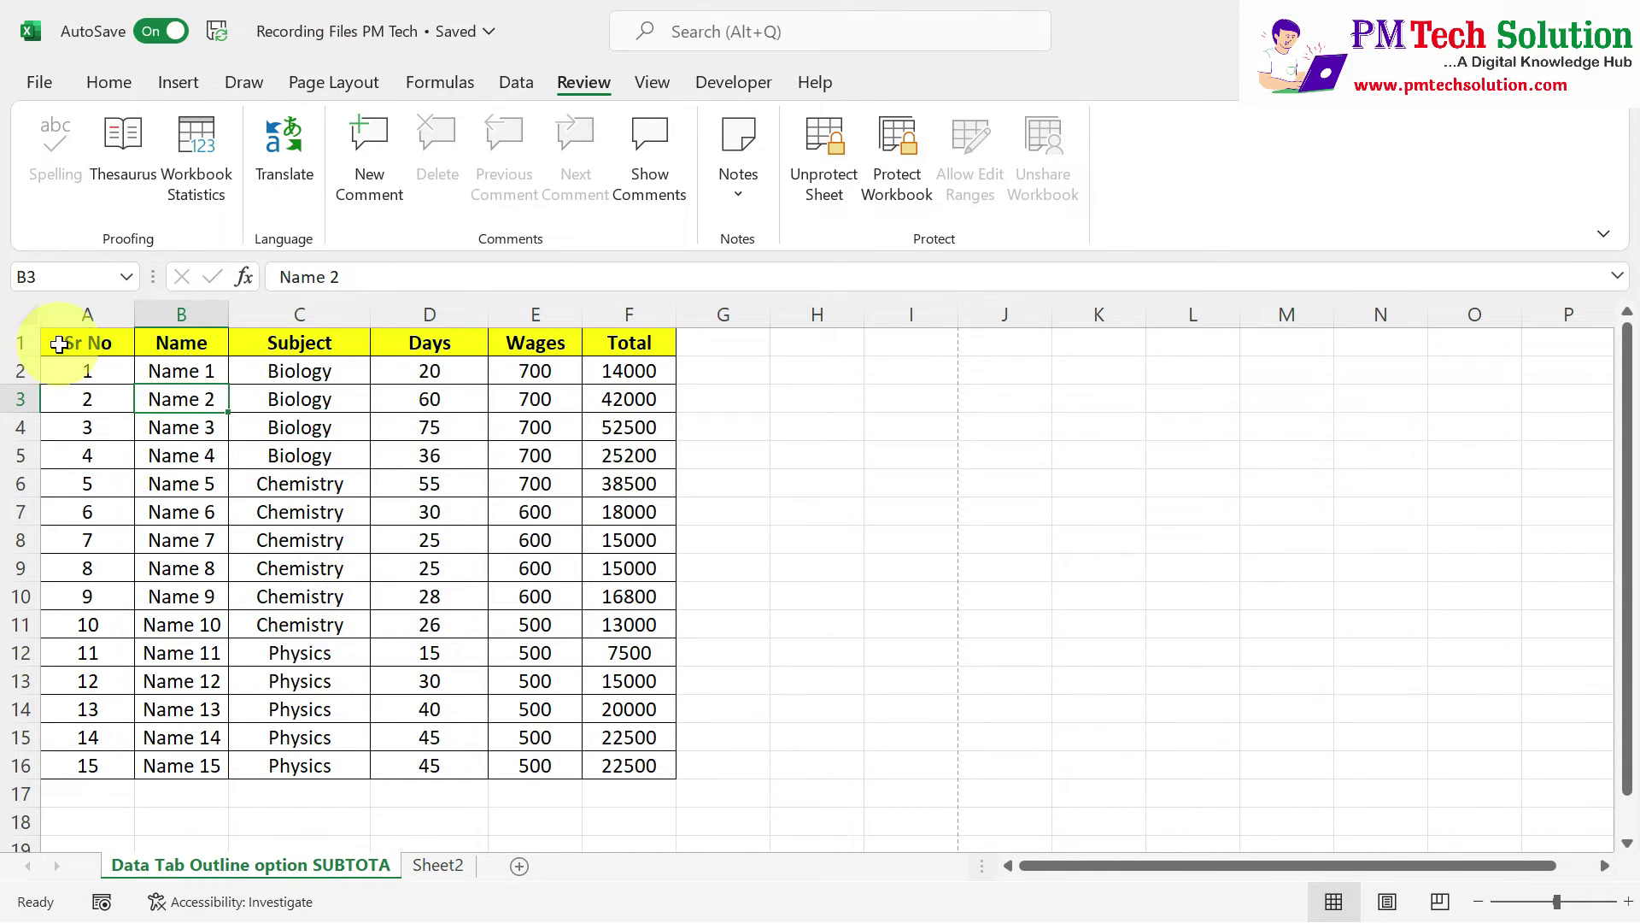
- Fill the header row A1:F1 with blue-gray from the Home Fill Color menu
{"action": "mouse_move", "coordinate": [54, 342]}
{"action": "left_mouse_down"}
{"action": "mouse_move", "coordinate": [612, 360]}
{"action": "mouse_move", "coordinate": [611, 342]}
{"action": "left_mouse_up"}
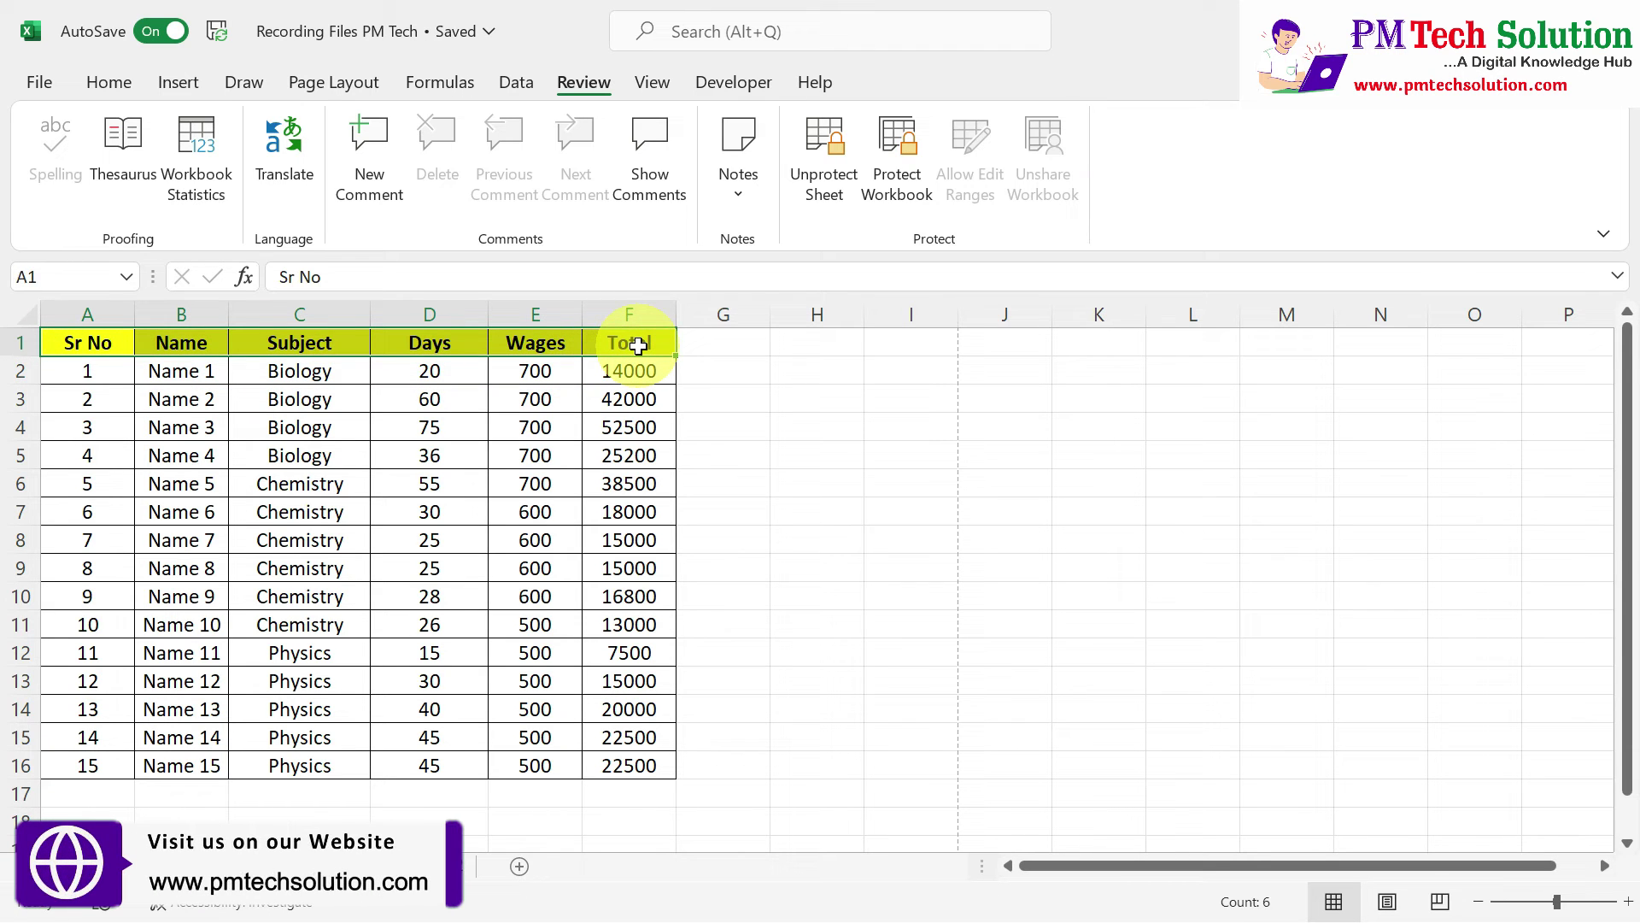
{"action": "left_click", "coordinate": [121, 85]}
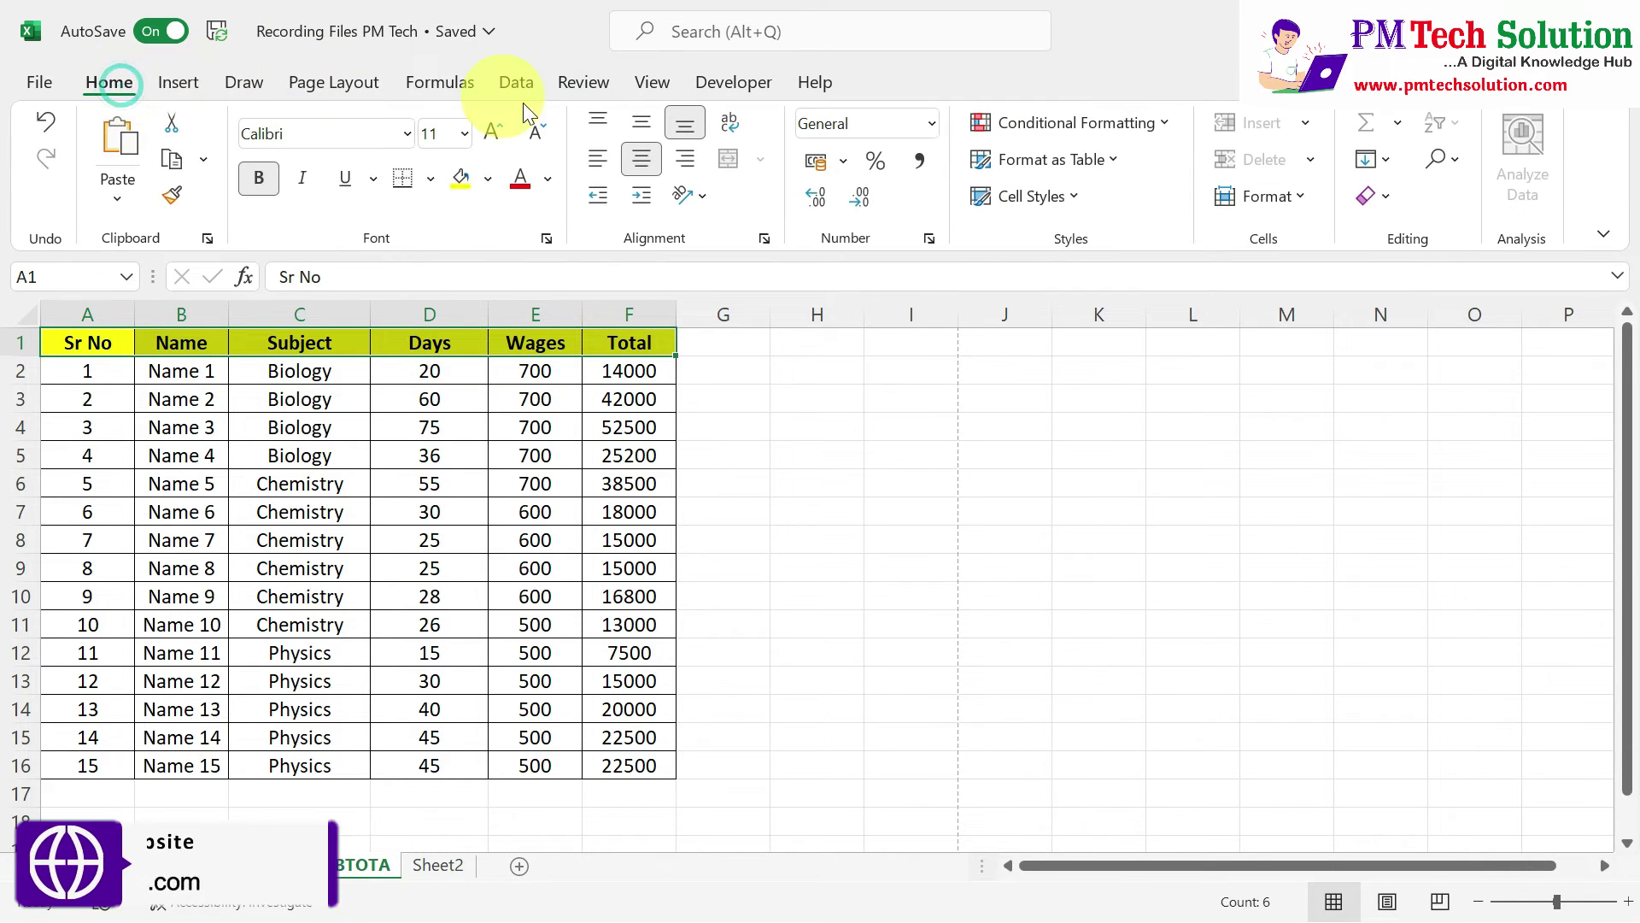
{"action": "left_click", "coordinate": [489, 176]}
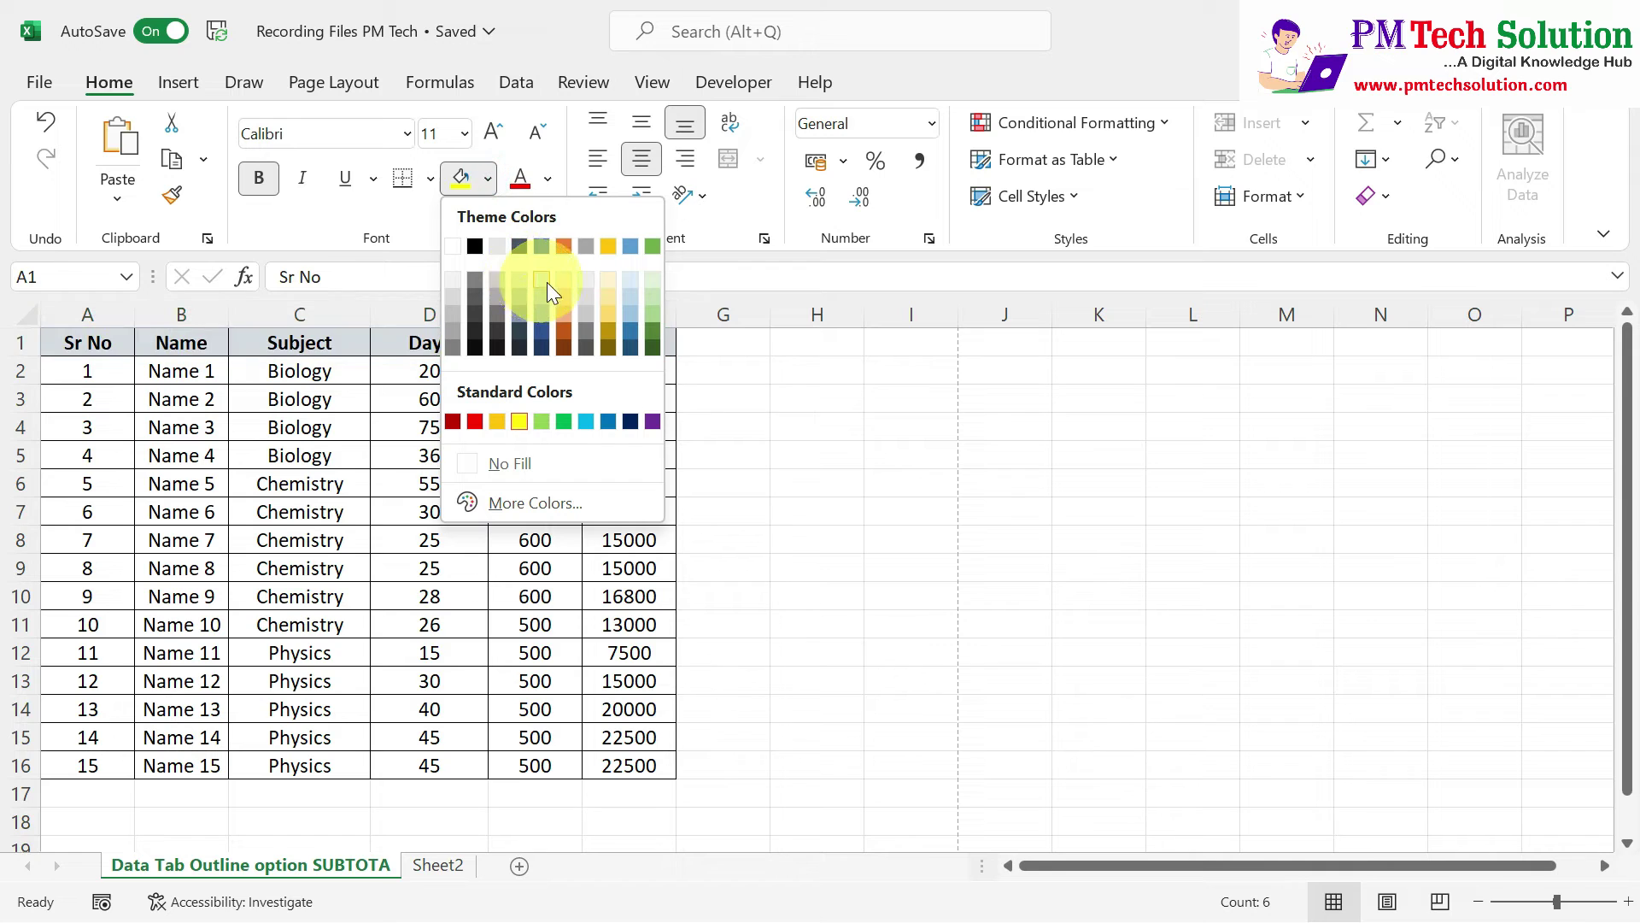
{"action": "left_click", "coordinate": [543, 316]}
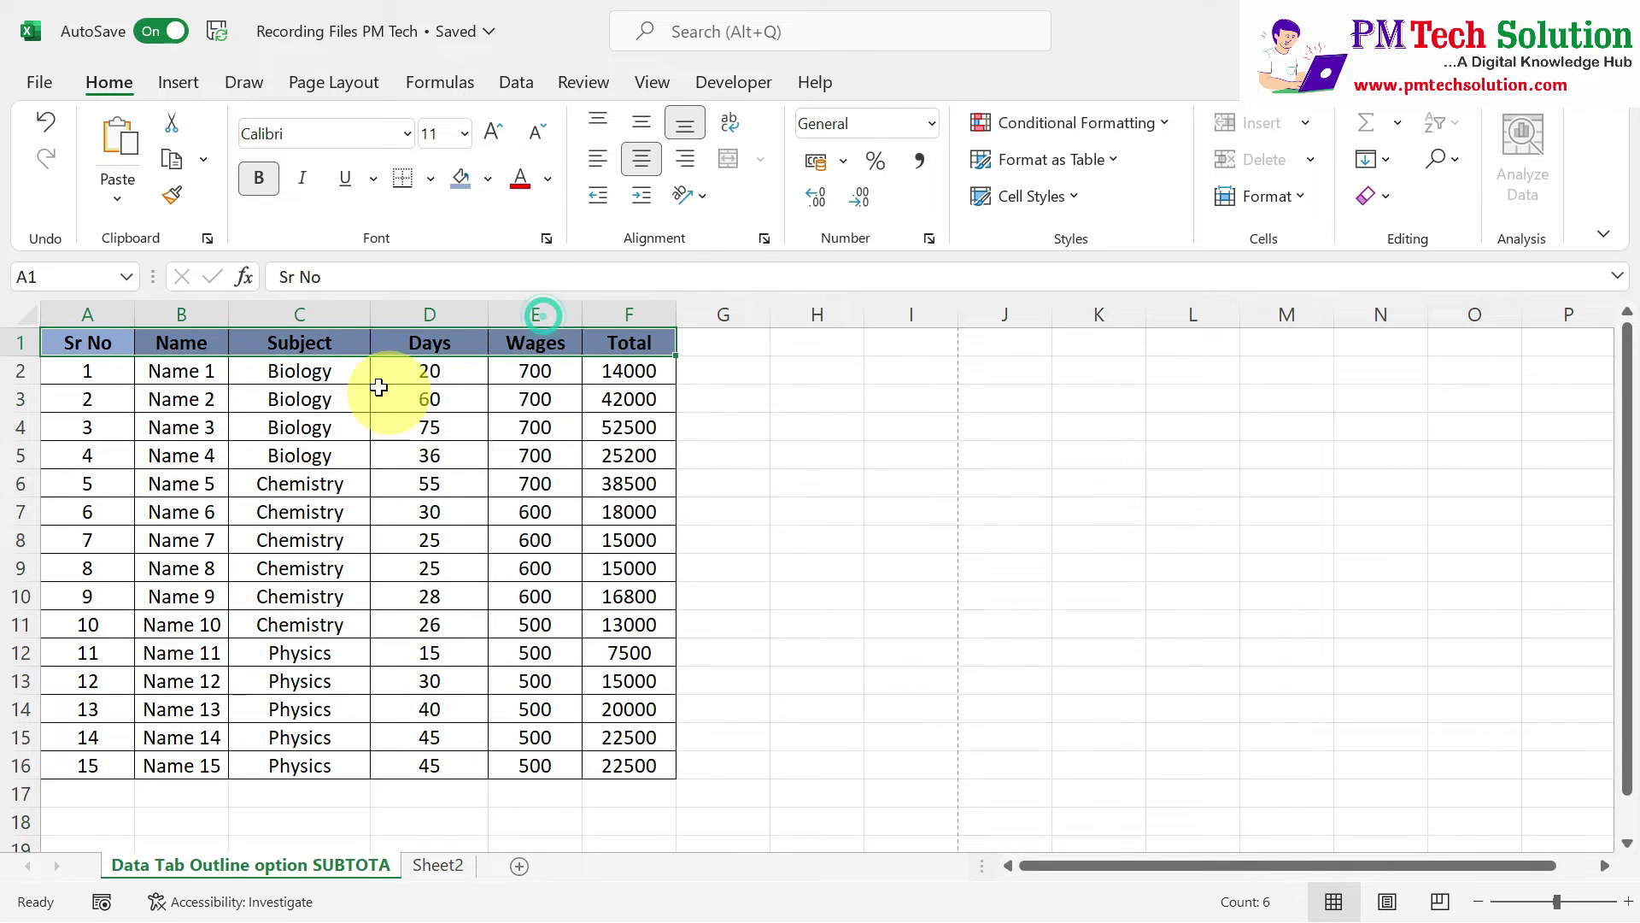
- Try editing the Subject header, dismiss the warning, and reselect A1:F1
{"action": "left_click", "coordinate": [337, 348]}
{"action": "double_click", "coordinate": [338, 349]}
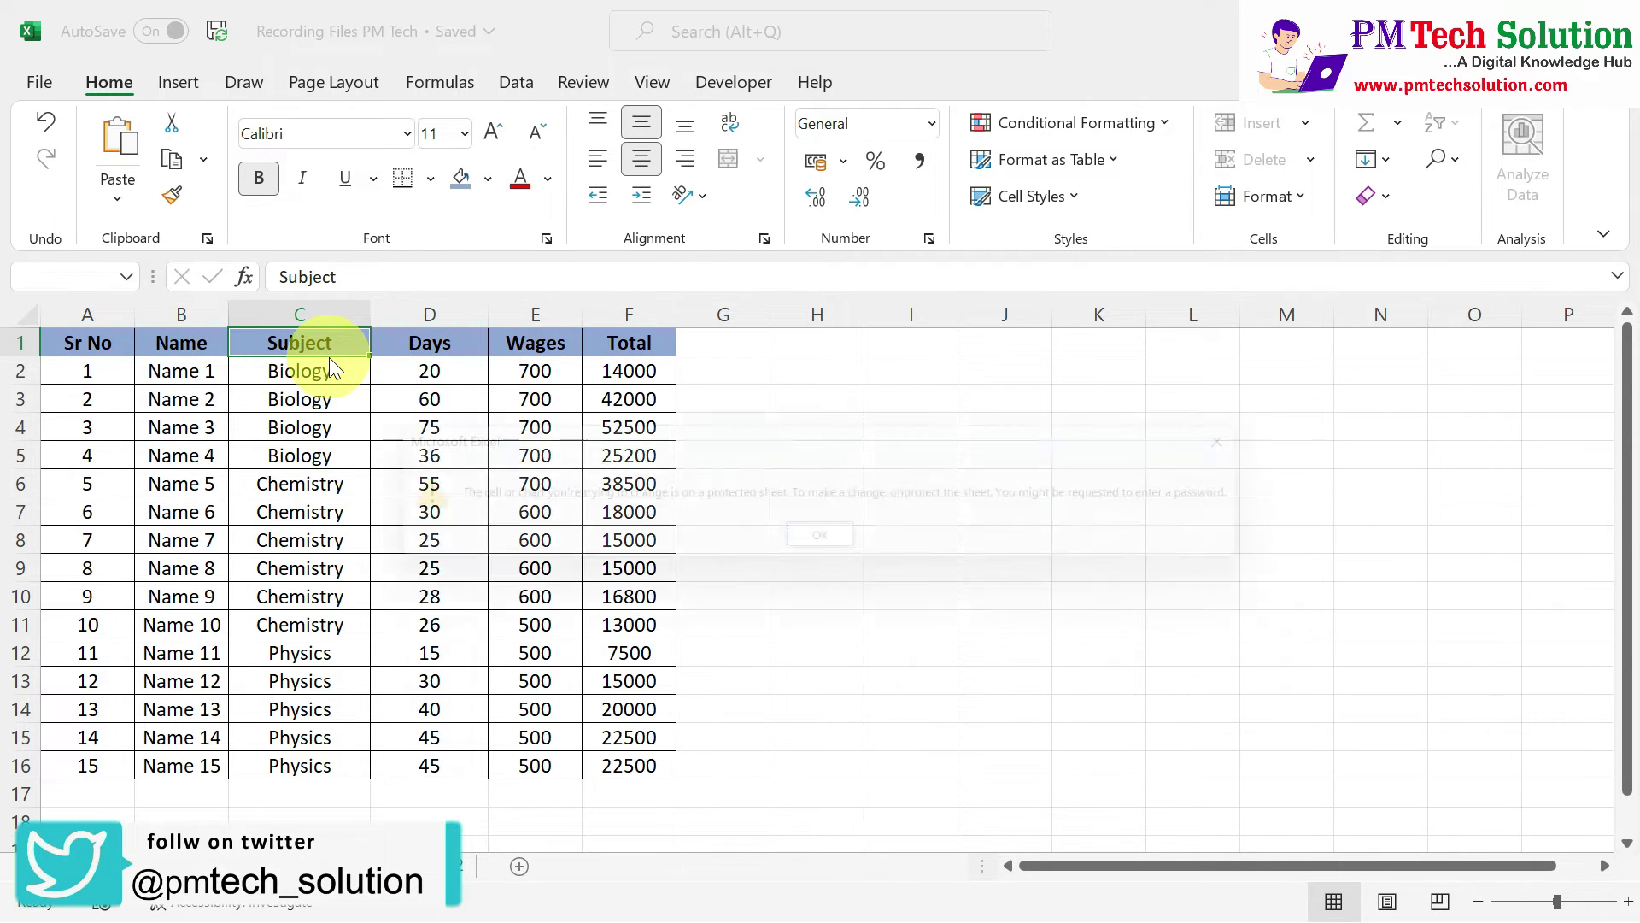
{"action": "left_click", "coordinate": [812, 538]}
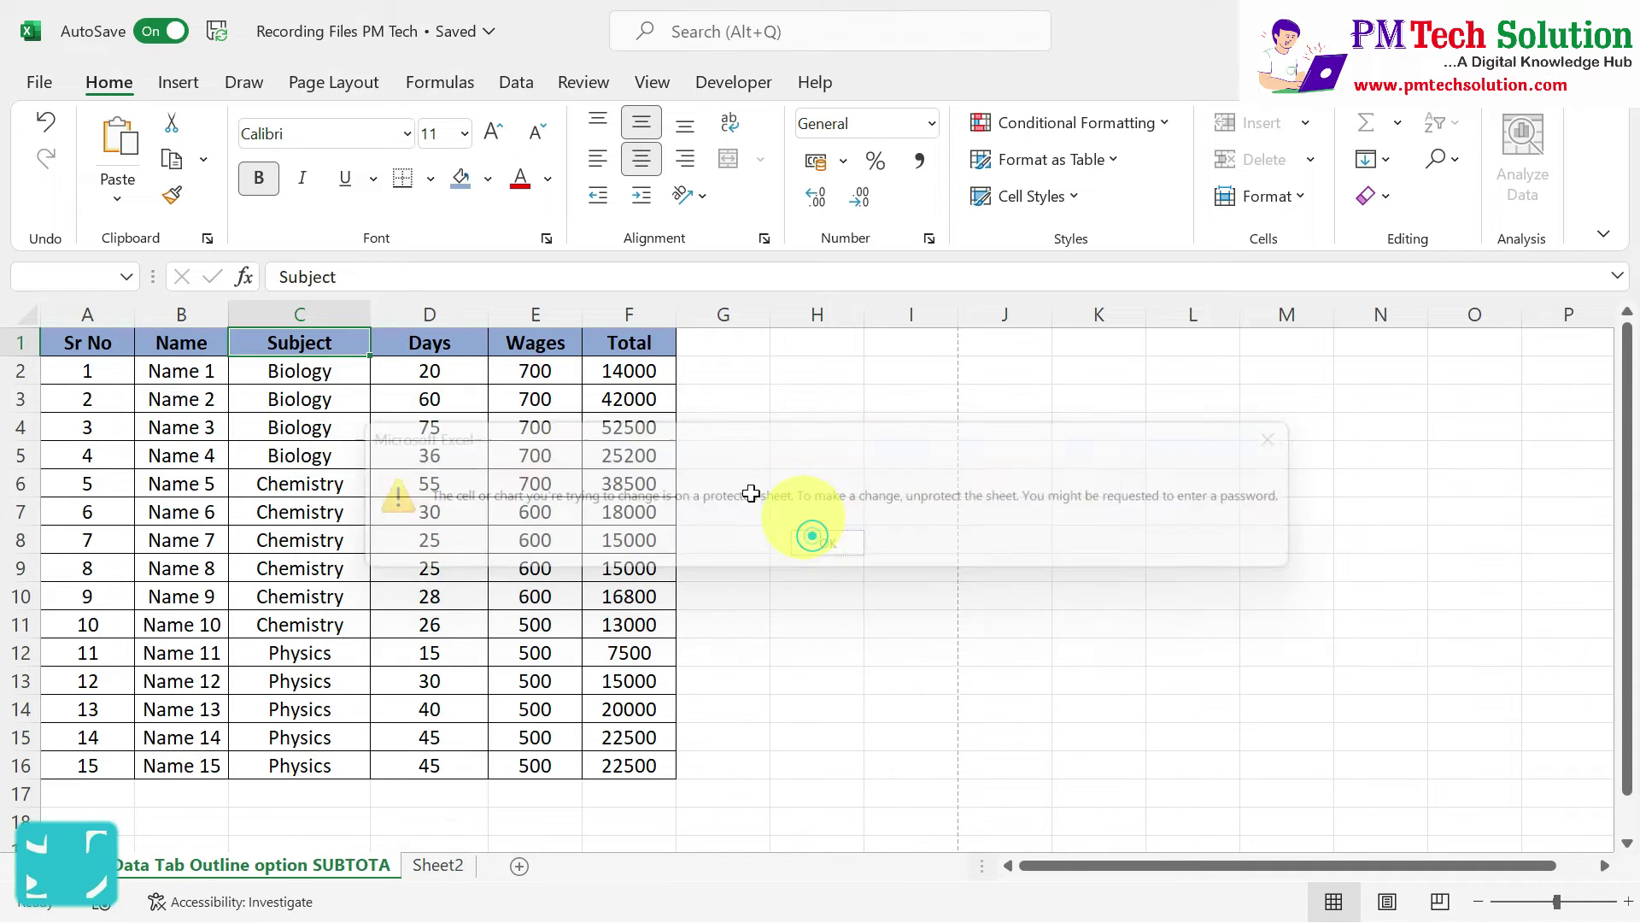
{"action": "left_click_drag", "start_coordinate": [81, 336], "coordinate": [632, 361]}
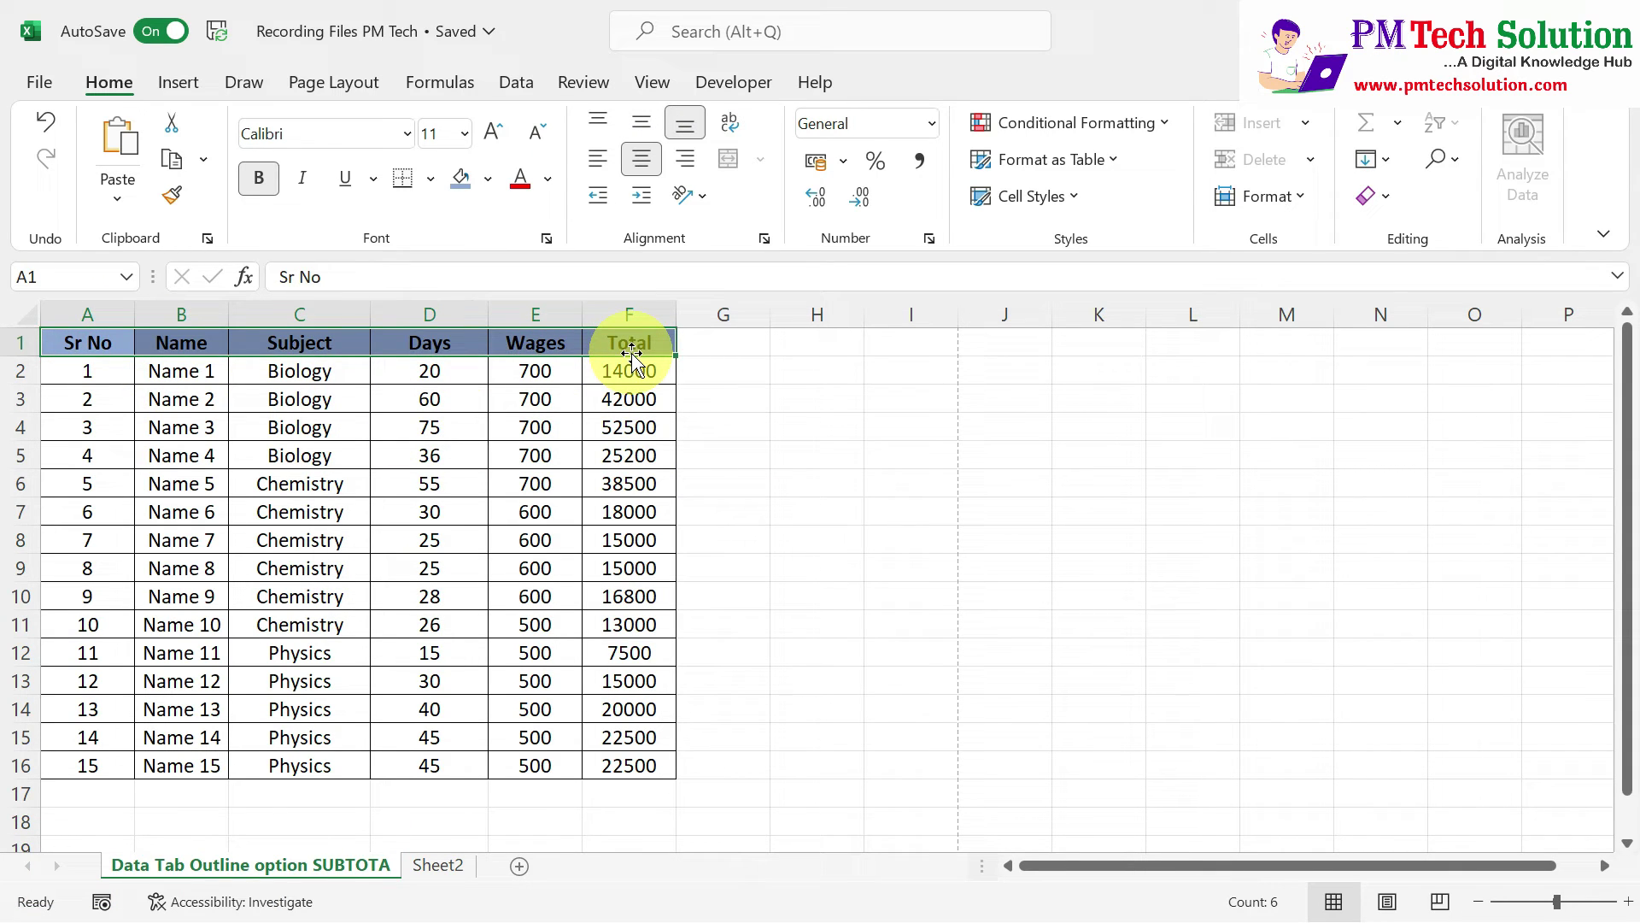
- Insert two blank columns before Days using the column D Insert command and Ctrl +
{"action": "left_click", "coordinate": [430, 314]}
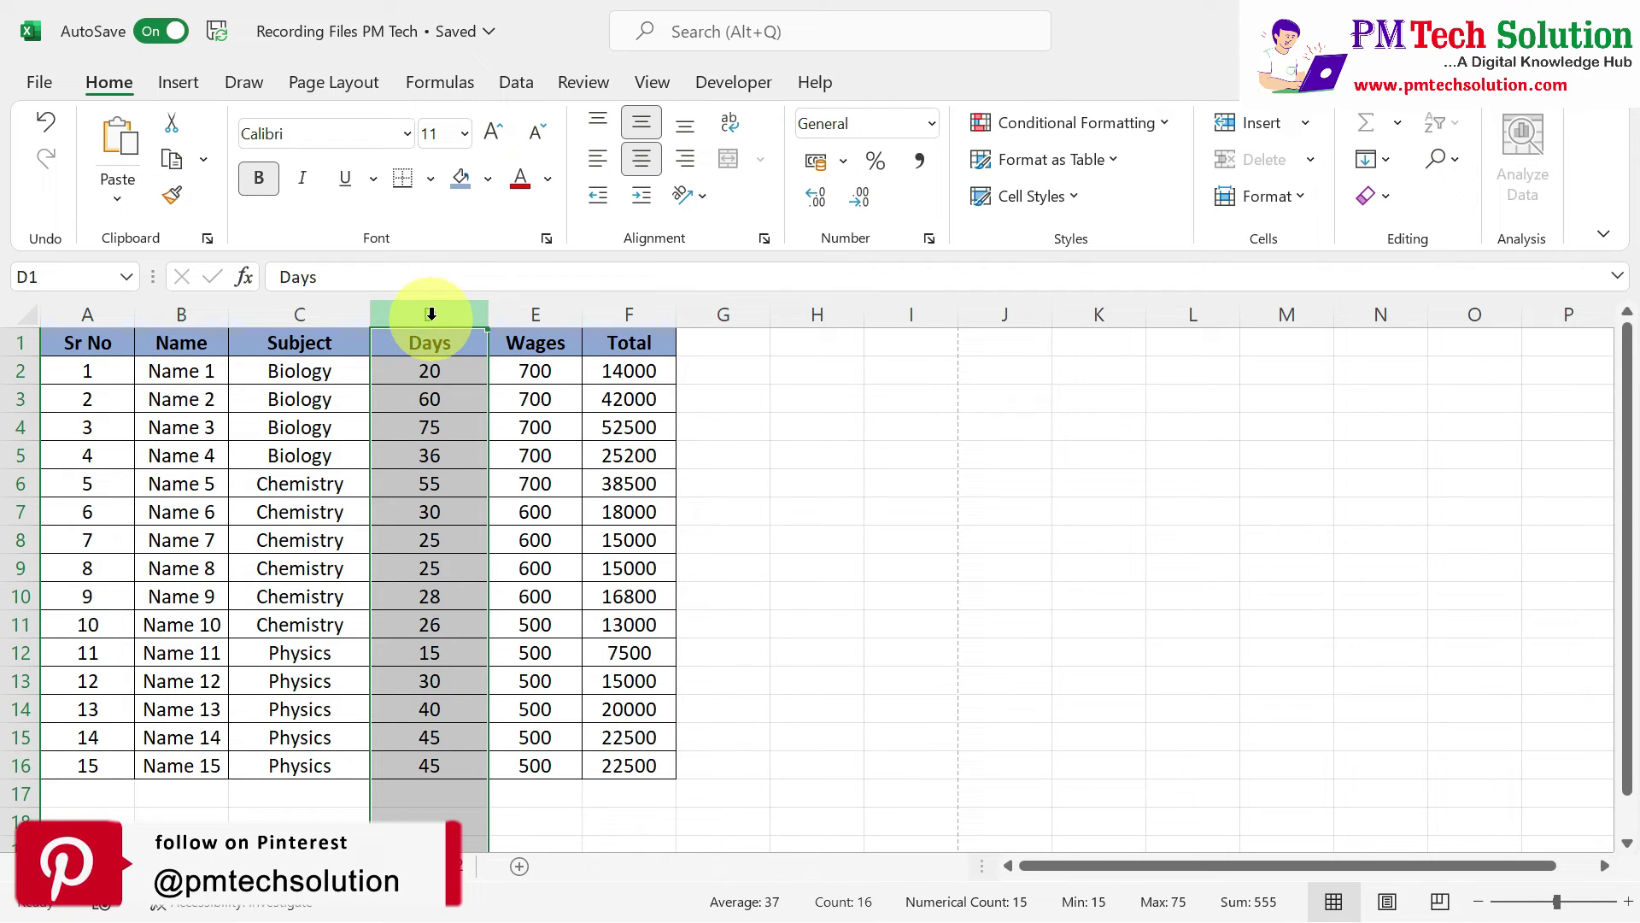
{"action": "right_click", "coordinate": [431, 315]}
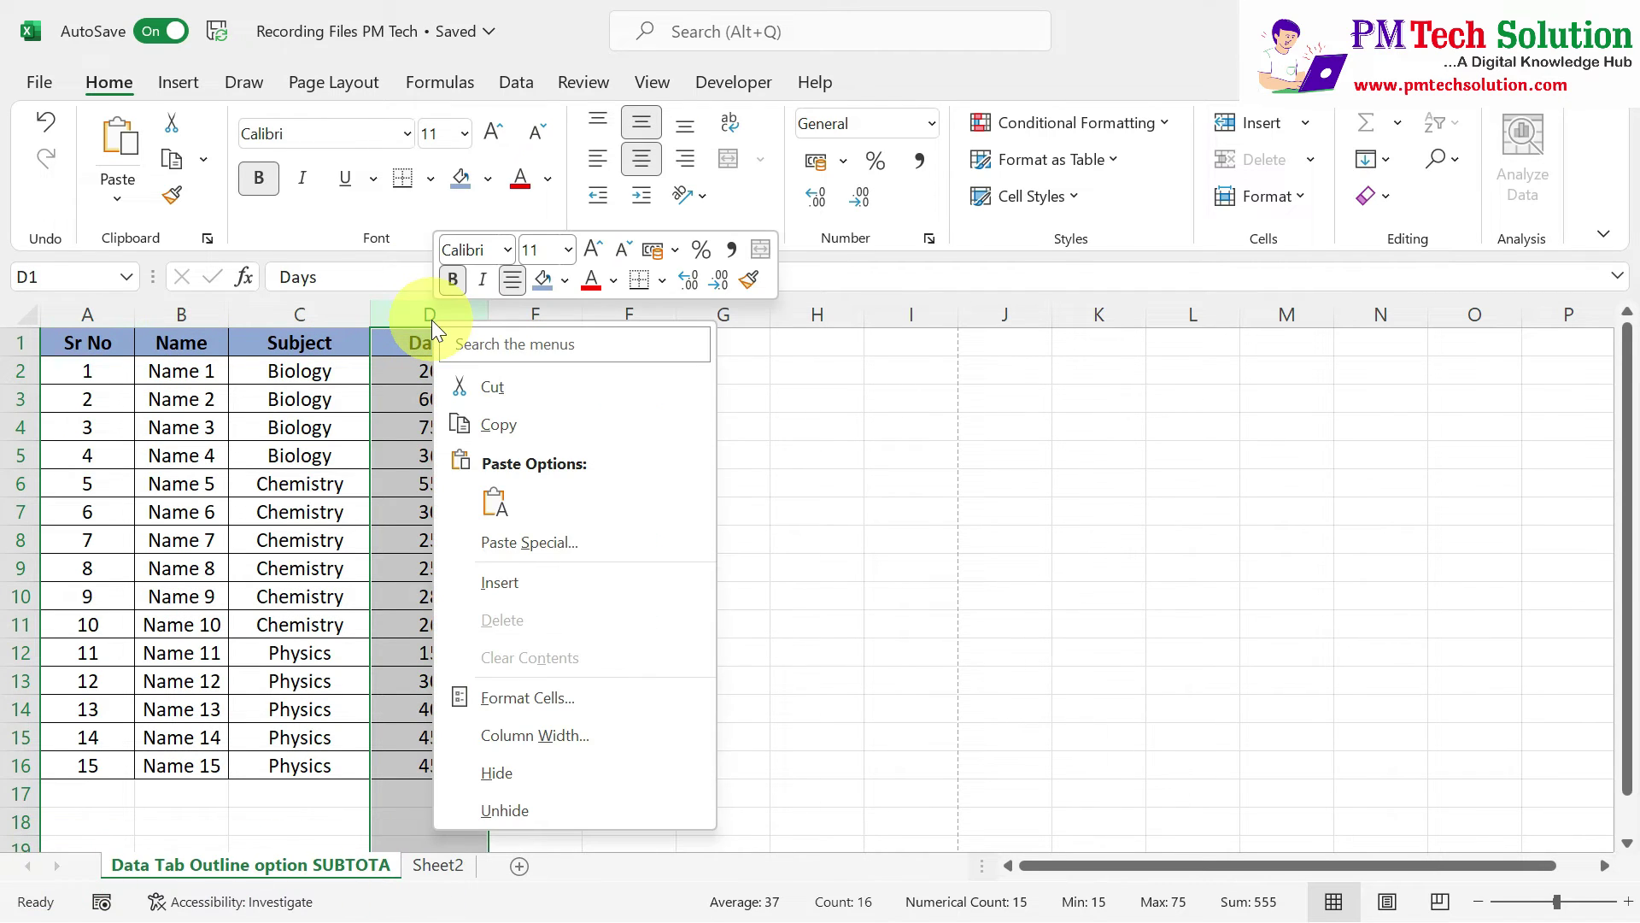
{"action": "left_click", "coordinate": [534, 582]}
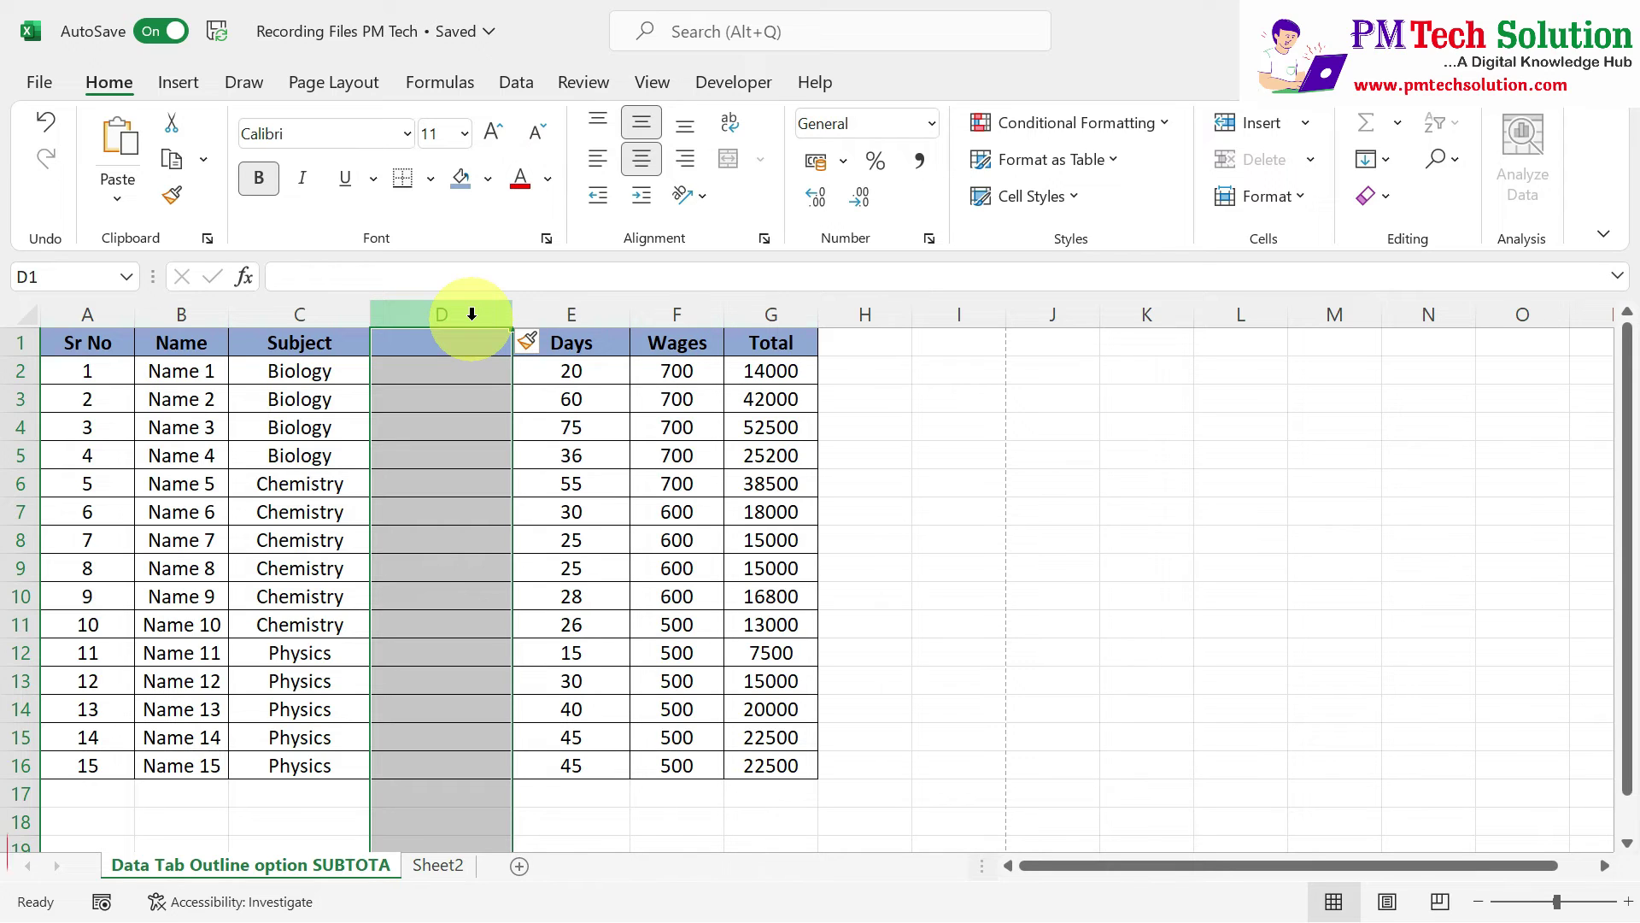
{"action": "key", "text": "ctrl+plus"}
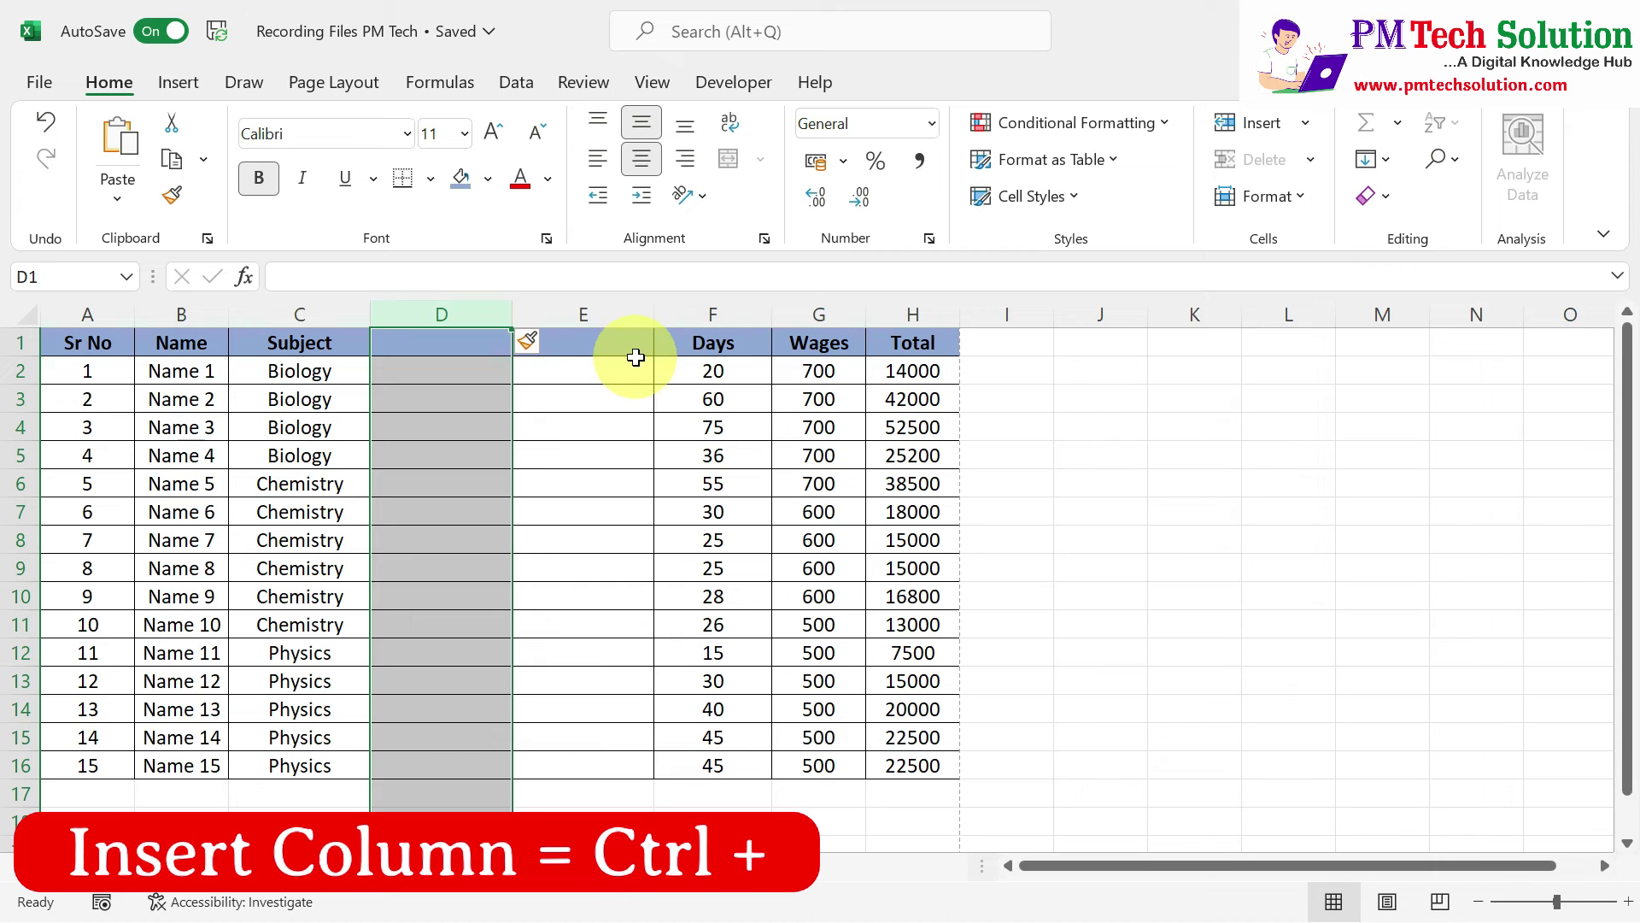
- Check that Delete is disabled for blank column E, then clear the selection
{"action": "left_click", "coordinate": [619, 308]}
{"action": "right_click", "coordinate": [604, 316]}
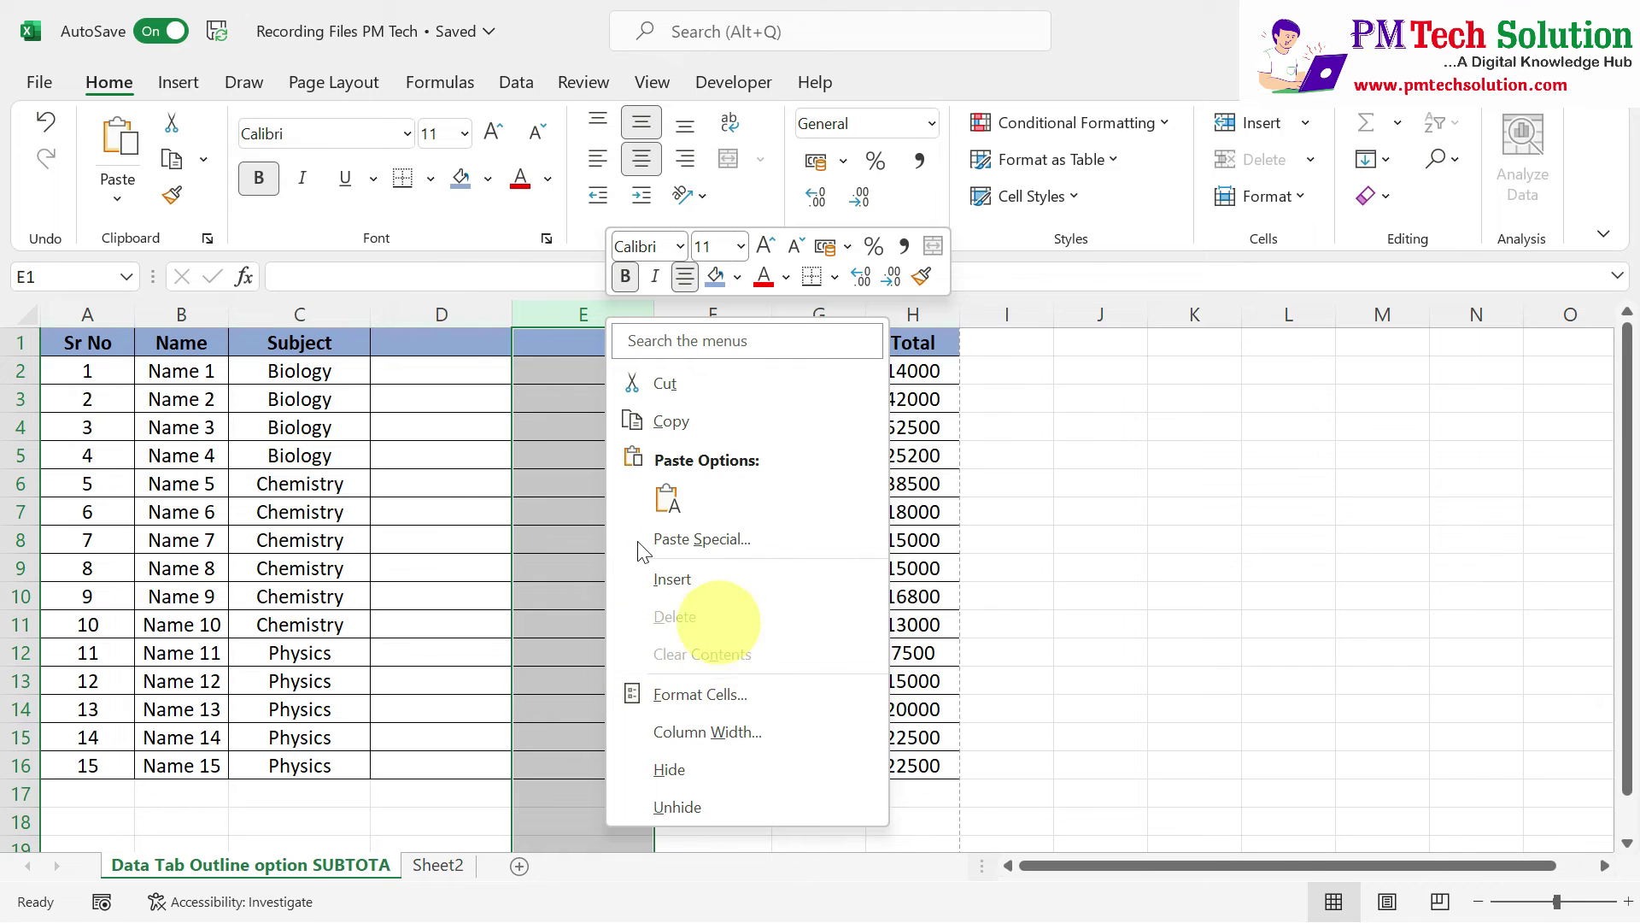
{"action": "left_click", "coordinate": [449, 311]}
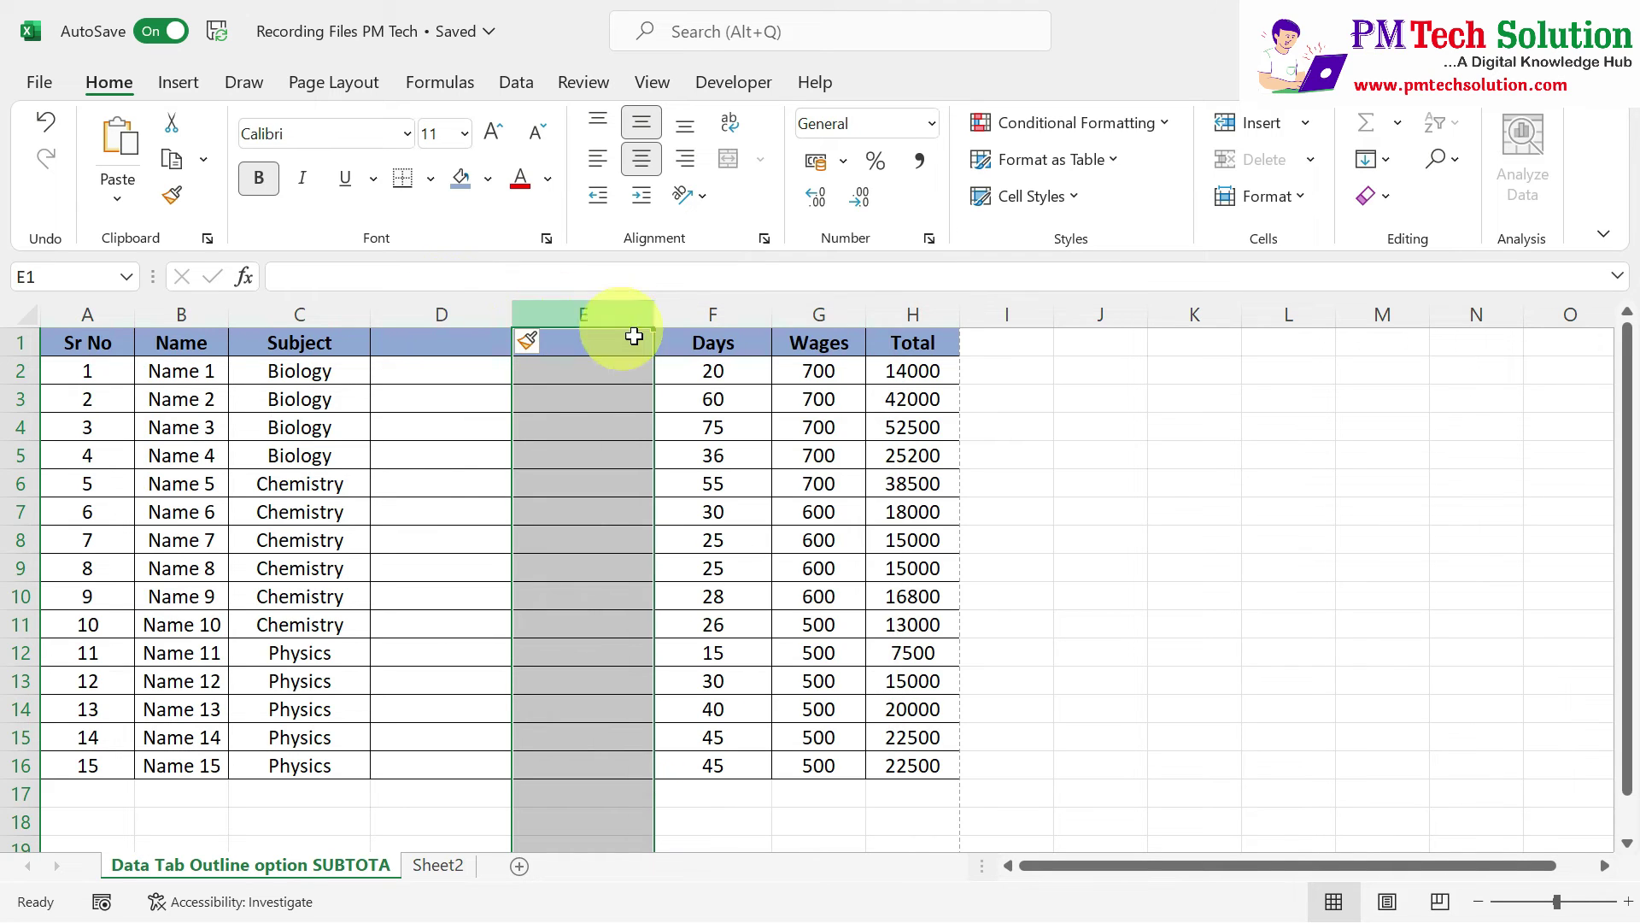
{"action": "left_click", "coordinate": [273, 397]}
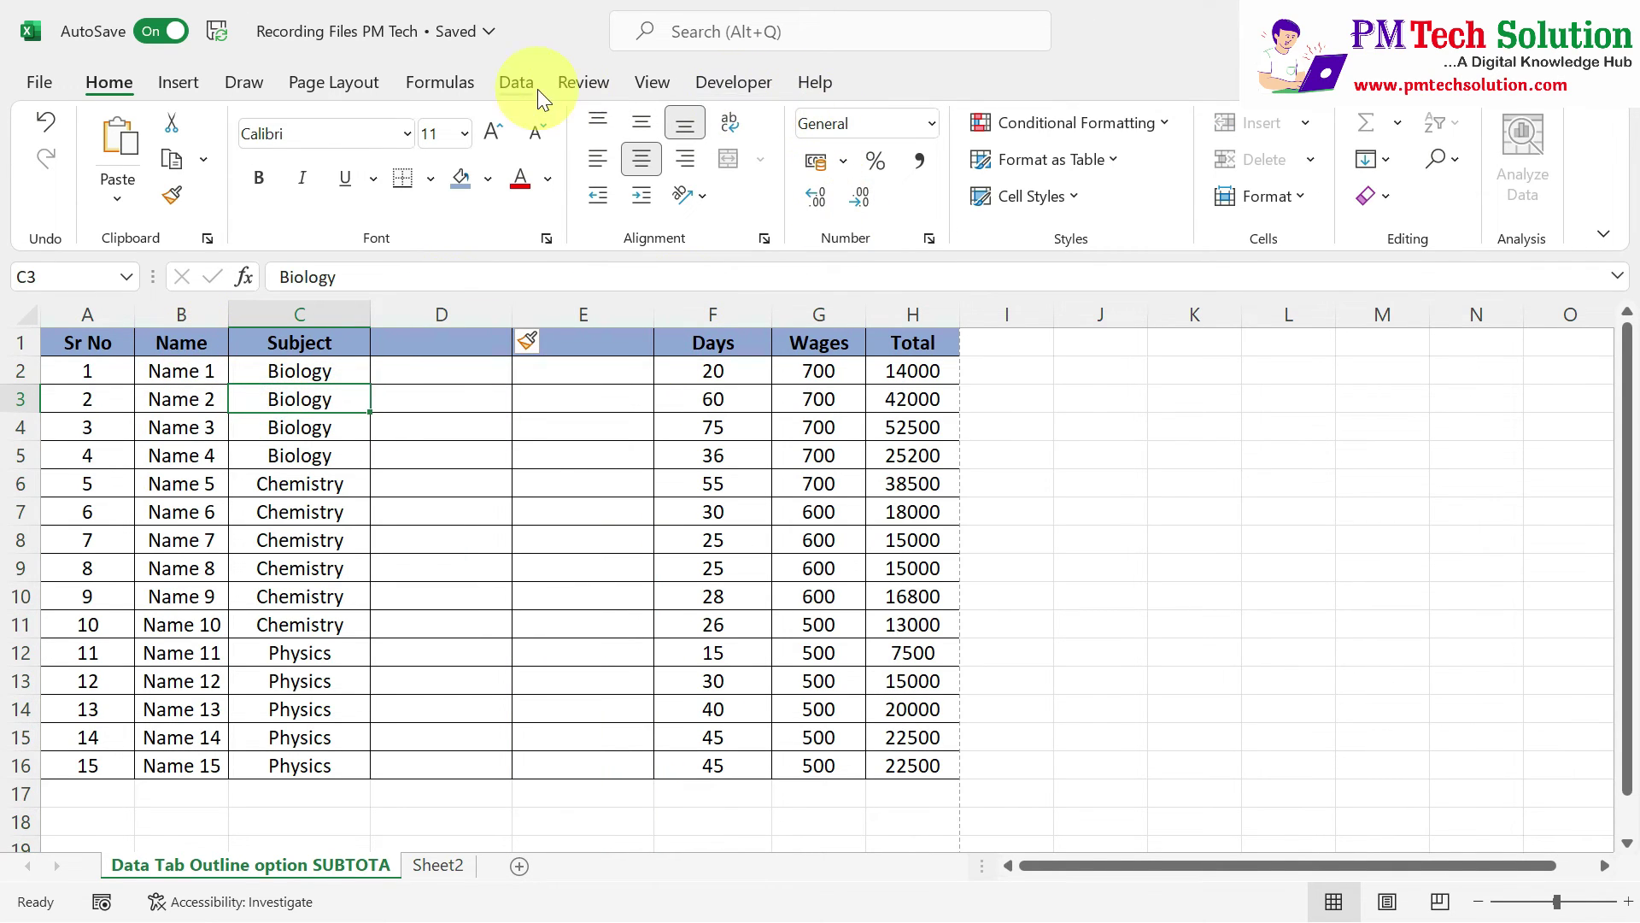
- Unprotect the sheet from the Review tab by entering its password
{"action": "left_click", "coordinate": [584, 82]}
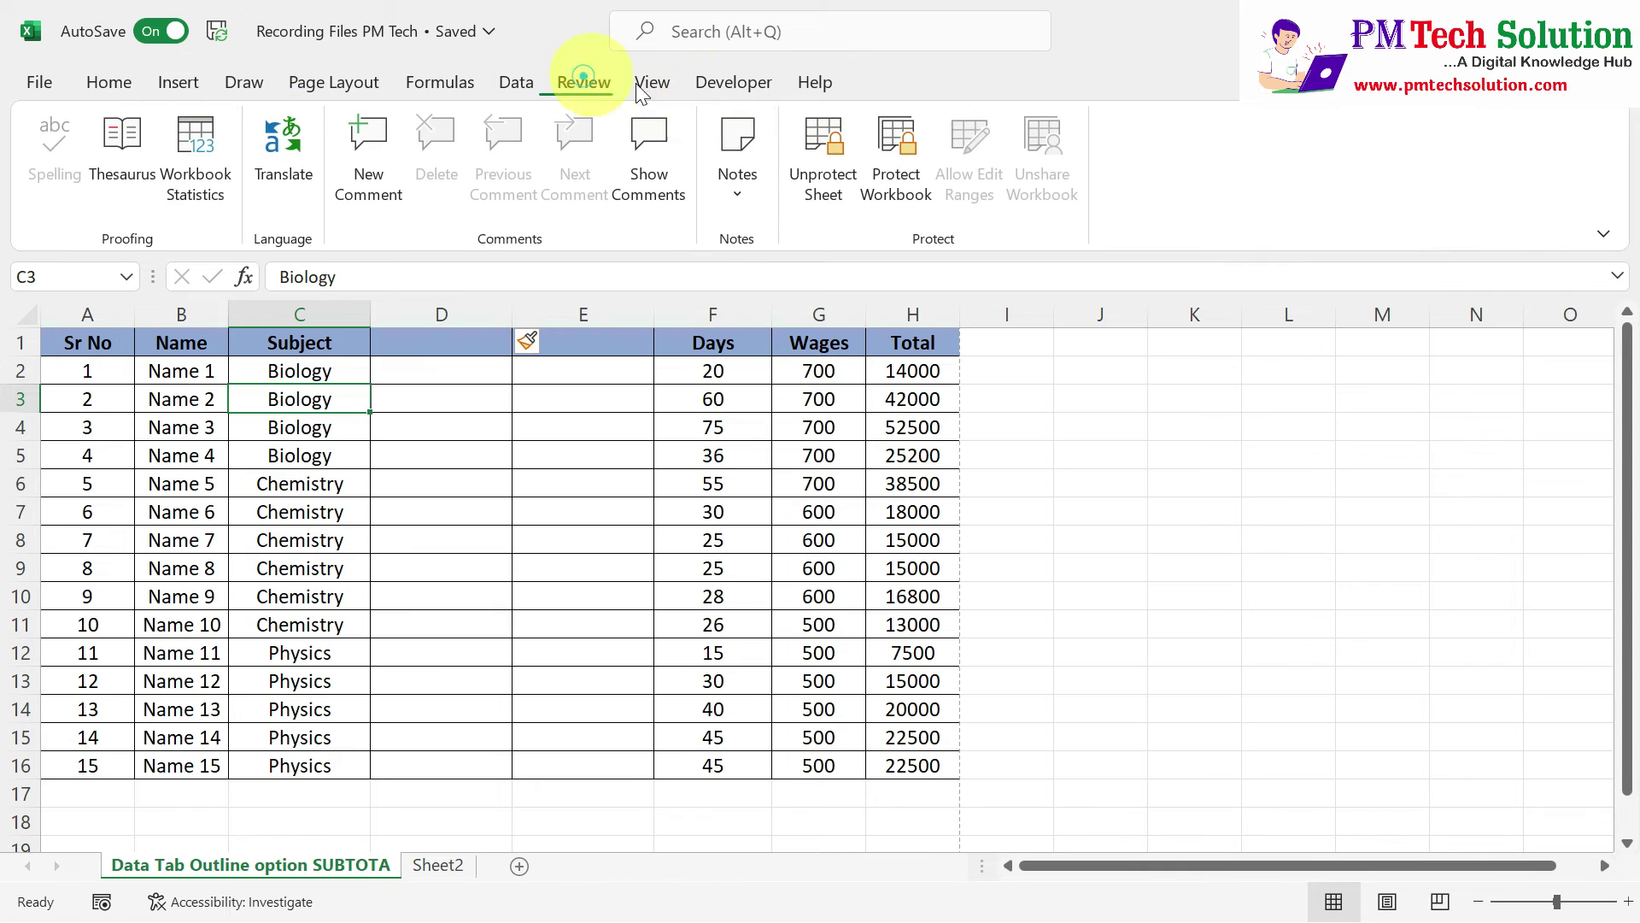
{"action": "left_click", "coordinate": [826, 146]}
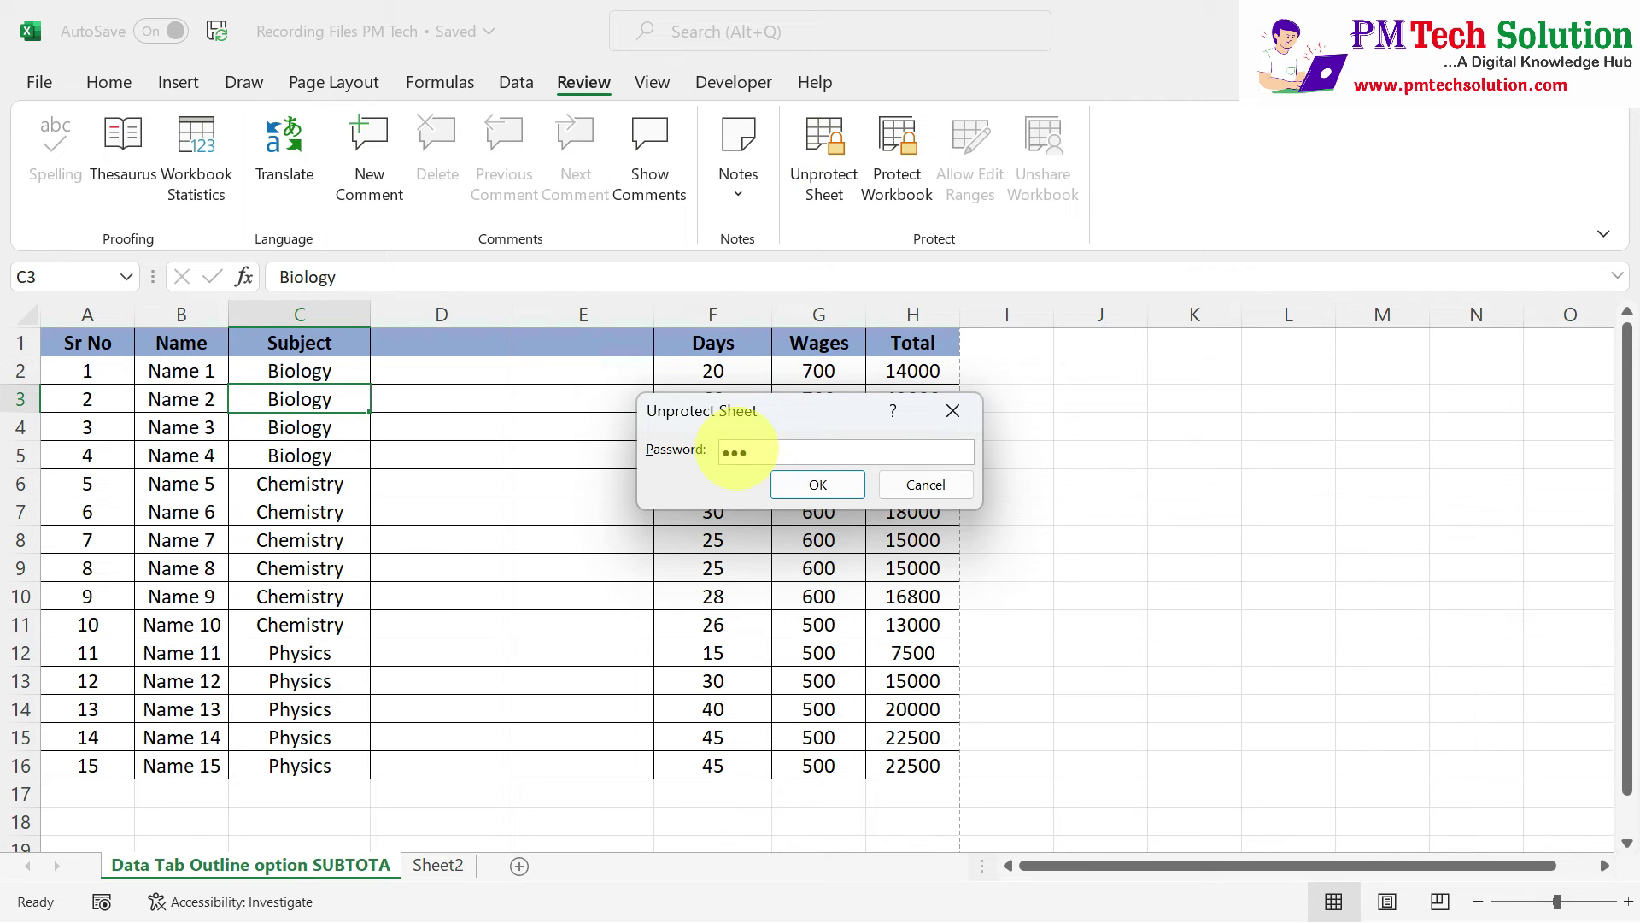
{"action": "left_click", "coordinate": [839, 481]}
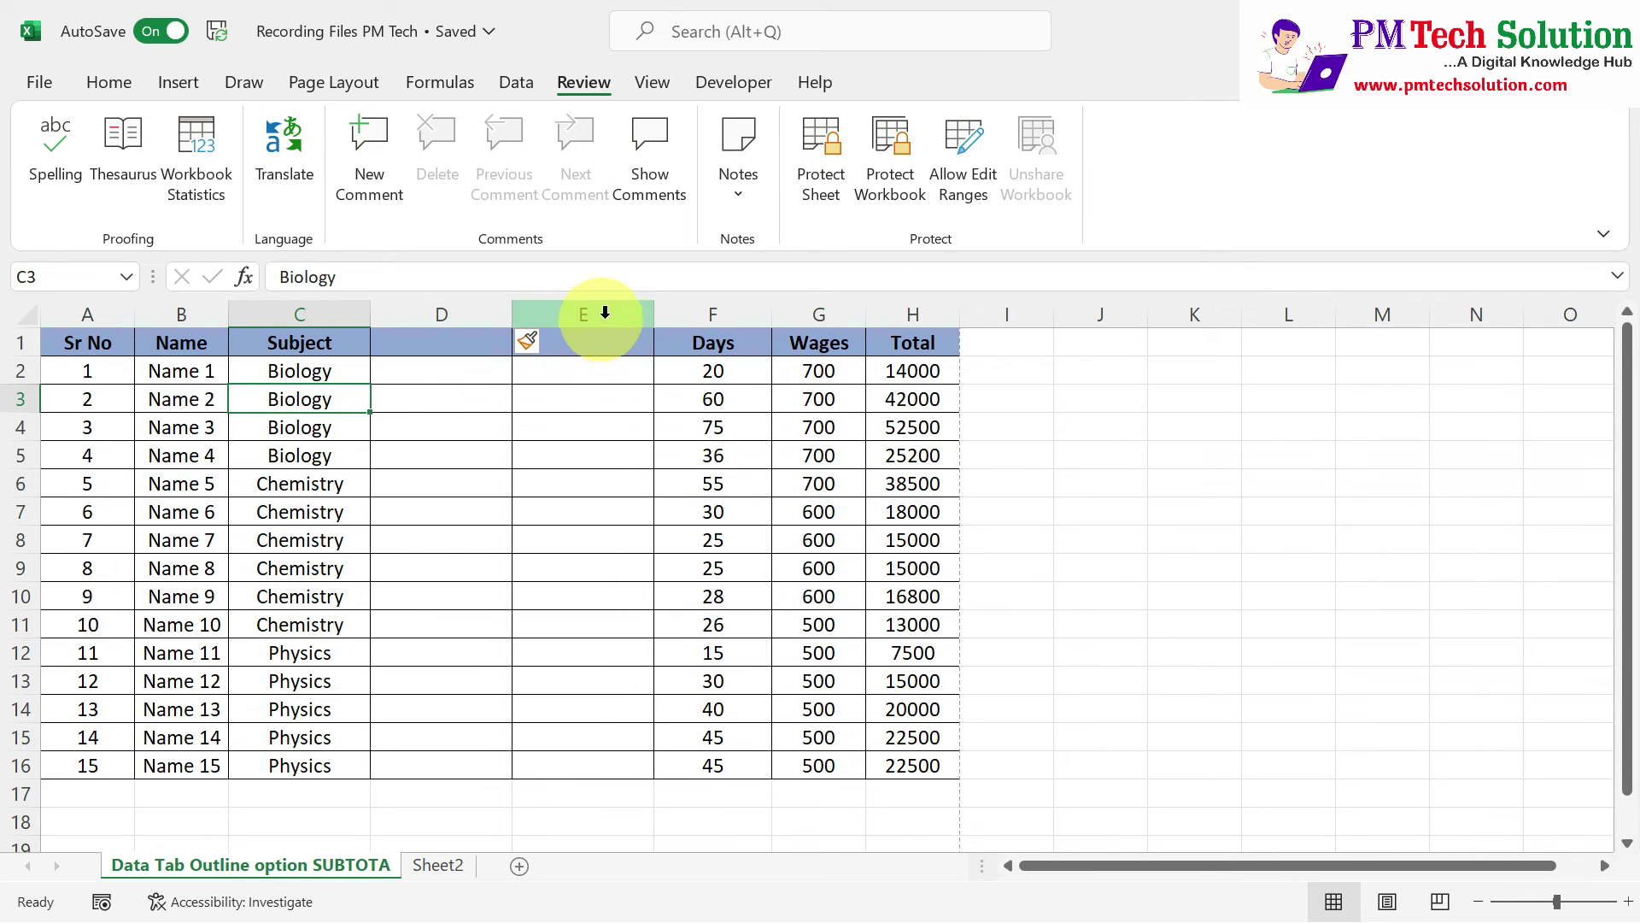
- Delete empty columns D:E with Ctrl -, returning Days, Wages and Total to D–F
{"action": "left_click_drag", "start_coordinate": [589, 314], "coordinate": [448, 316]}
{"action": "key", "text": "ctrl+minus"}
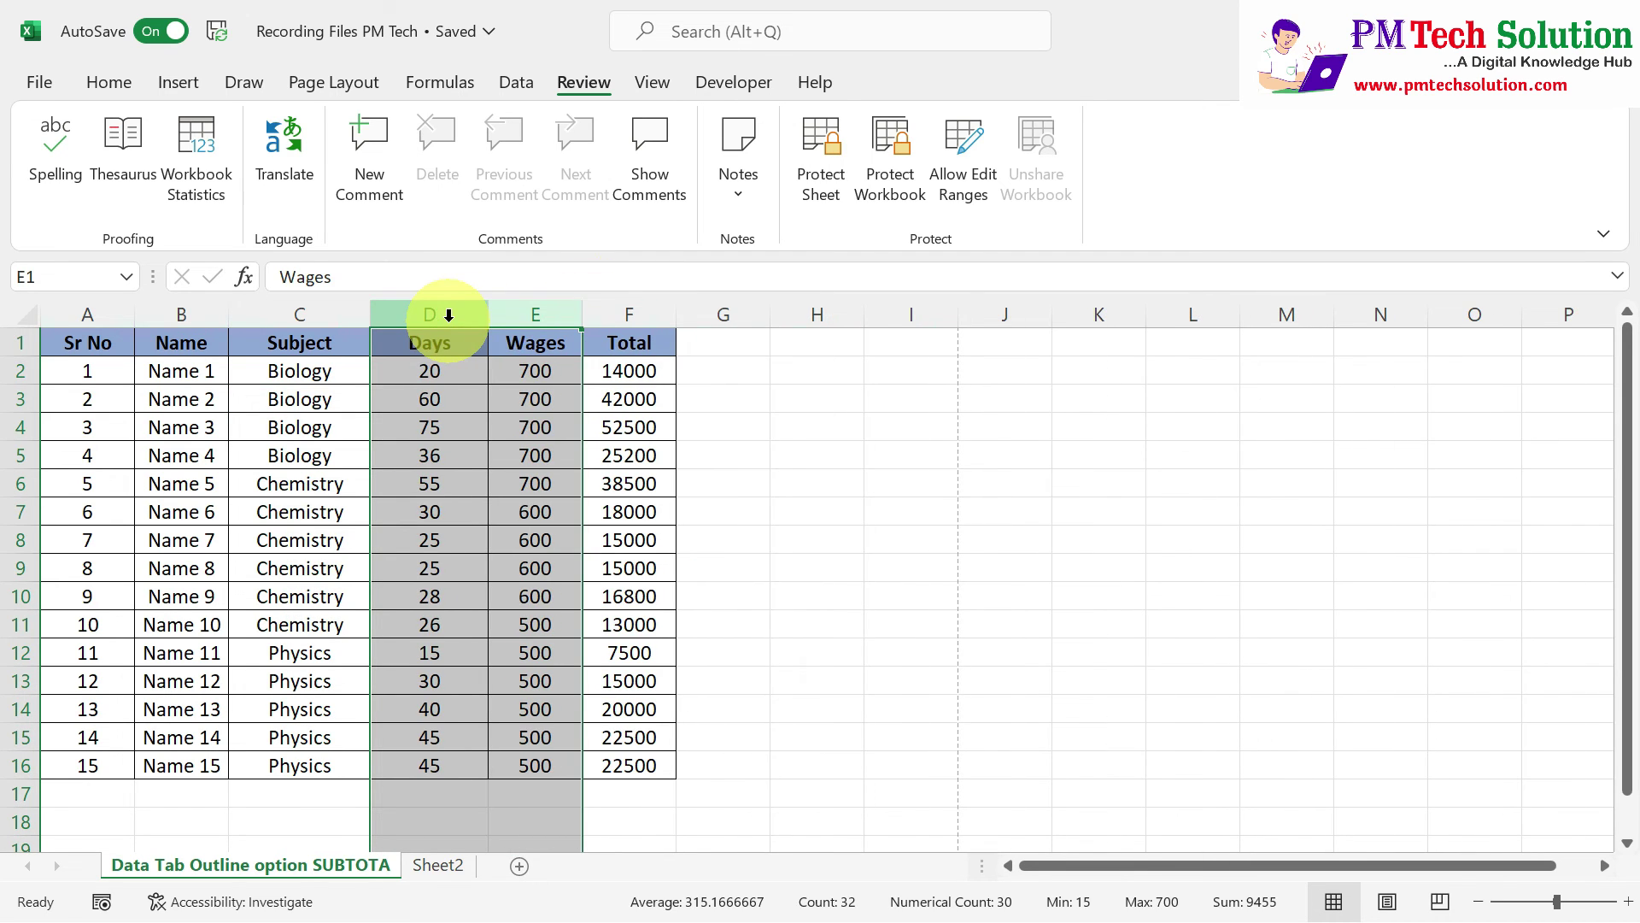
{"action": "left_click", "coordinate": [878, 592]}
- Open the Protect Sheet settings with the Alt+R, P, S shortcut
{"action": "key", "text": "alt+r"}
{"action": "key", "text": "p"}
{"action": "key", "text": "s"}
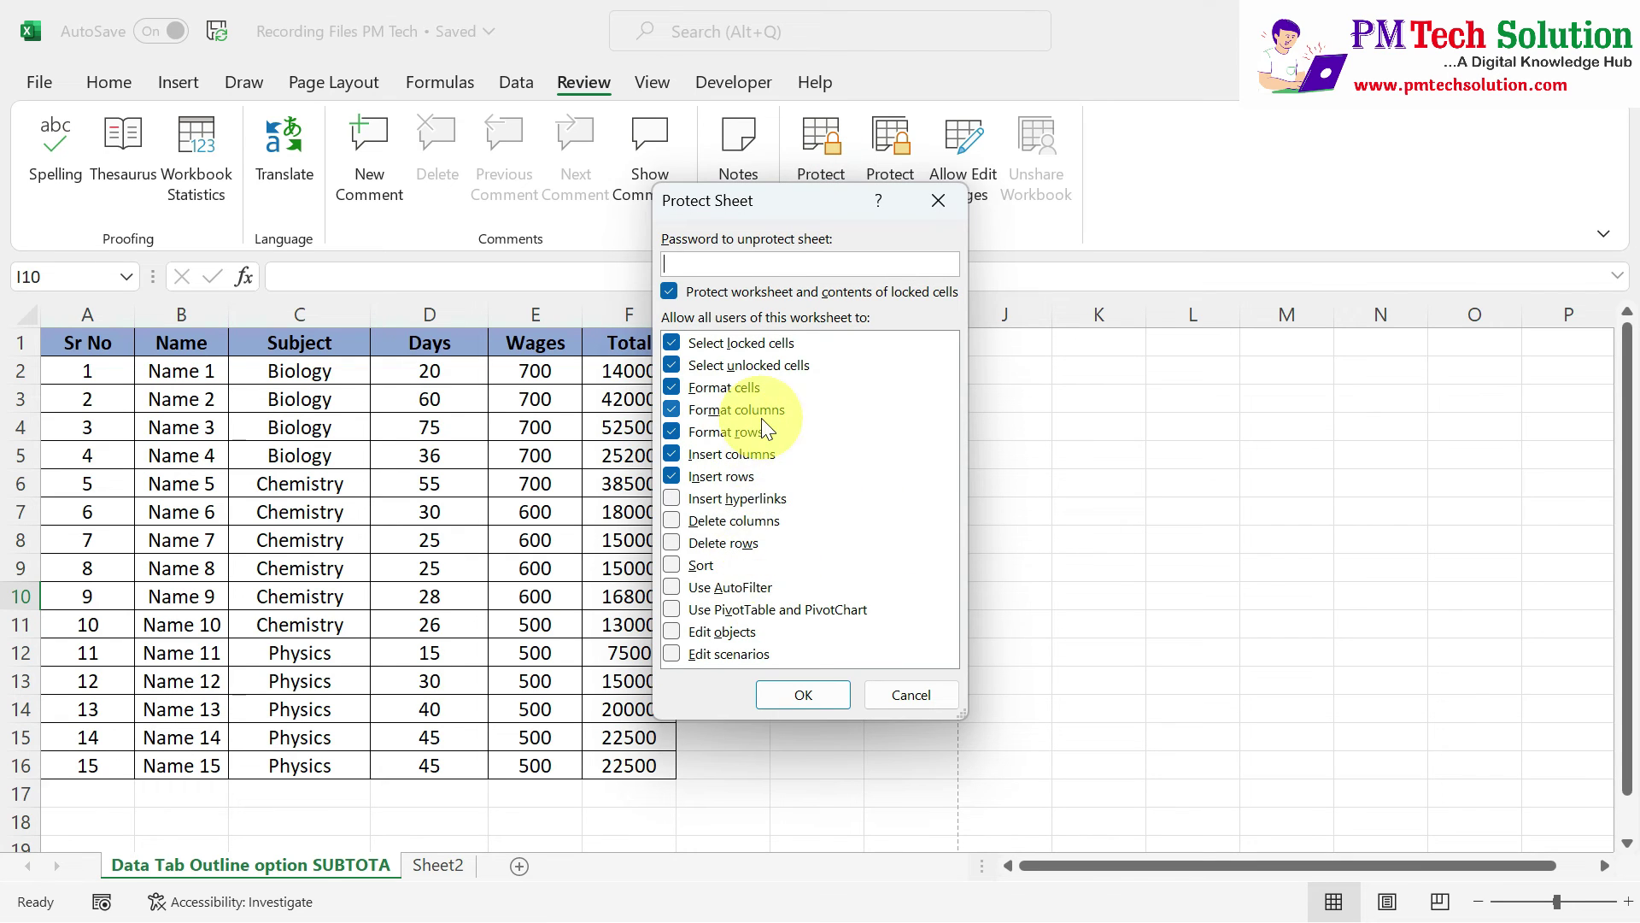